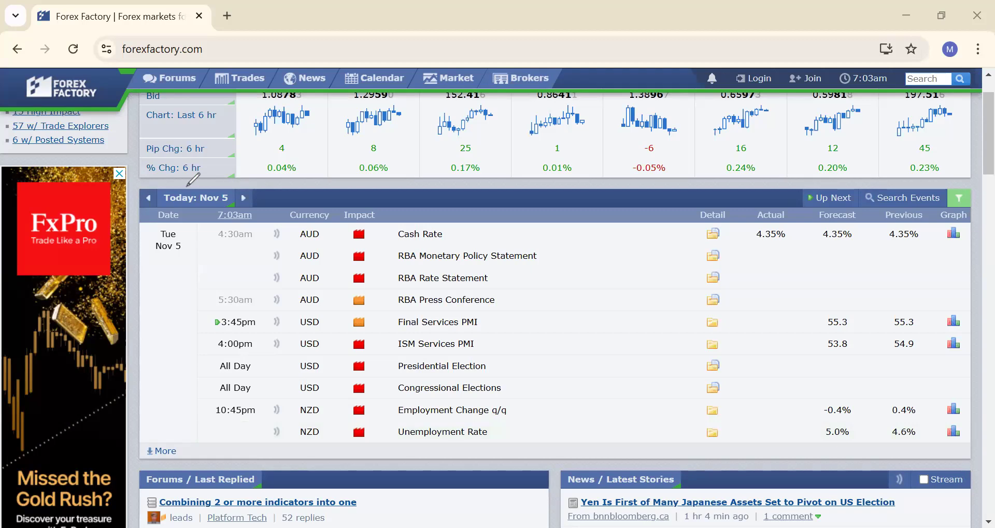
# - View the ISM Services PMI event's specs and history in the Nov 5 calendar, then close its details
pyautogui.moveTo(187, 185)
pyautogui.mouseDown()
pyautogui.moveTo(156, 205)
pyautogui.moveTo(217, 214)
pyautogui.moveTo(244, 207)
pyautogui.moveTo(228, 224)
pyautogui.mouseUp()
pyautogui.hotkey('ctrl', 'z')
pyautogui.click(709, 344)
pyautogui.scroll(-1, 557, 388)
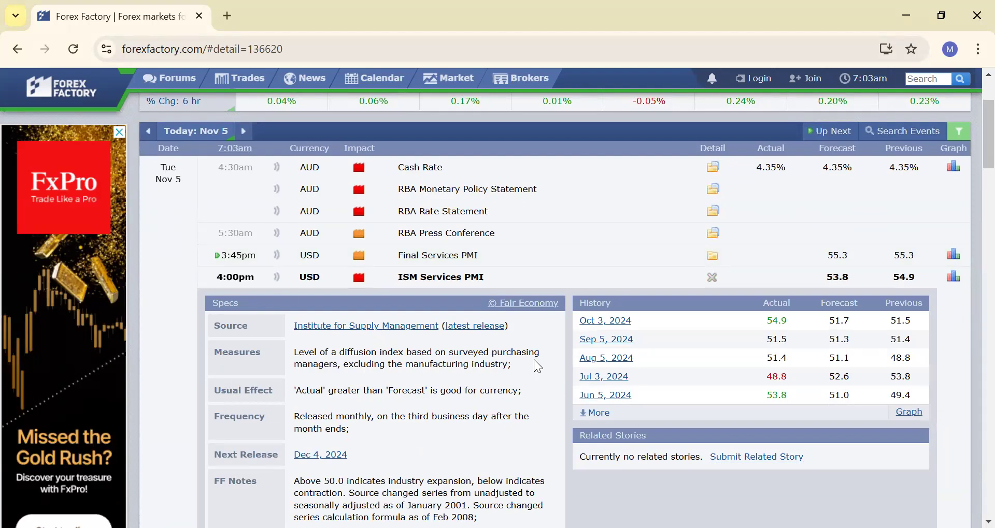
pyautogui.click(712, 279)
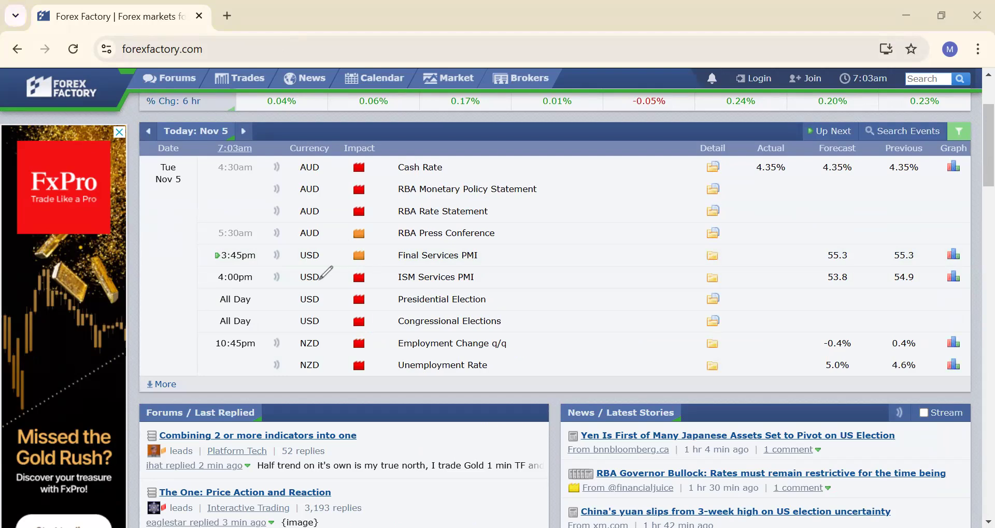
# - Mark under the ISM Services PMI row and bracket the two All Day election entries with the pen, then clear the marks
pyautogui.moveTo(283, 278); pyautogui.dragTo(425, 298)
pyautogui.moveTo(483, 291); pyautogui.dragTo(569, 286)
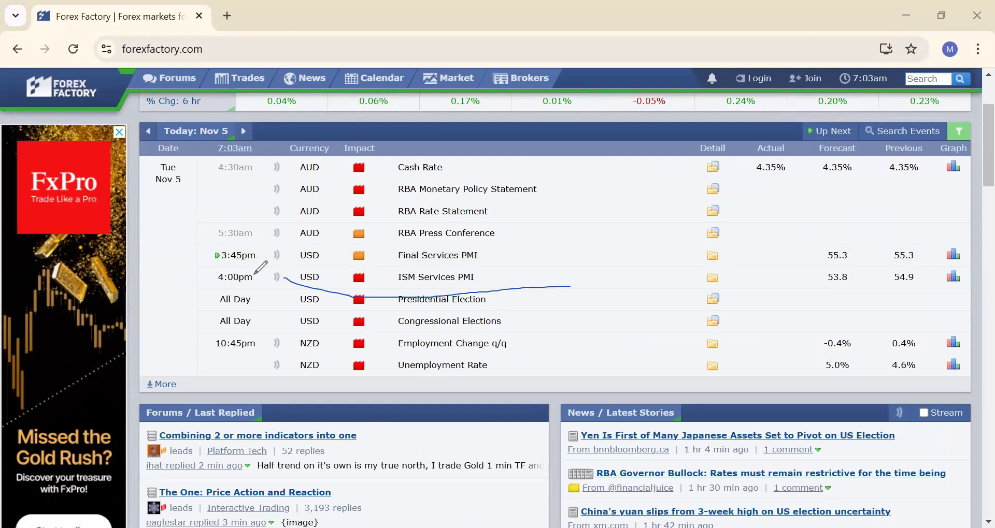
pyautogui.moveTo(290, 282)
pyautogui.mouseDown()
pyautogui.moveTo(211, 291)
pyautogui.moveTo(213, 333)
pyautogui.moveTo(271, 334)
pyautogui.mouseUp()
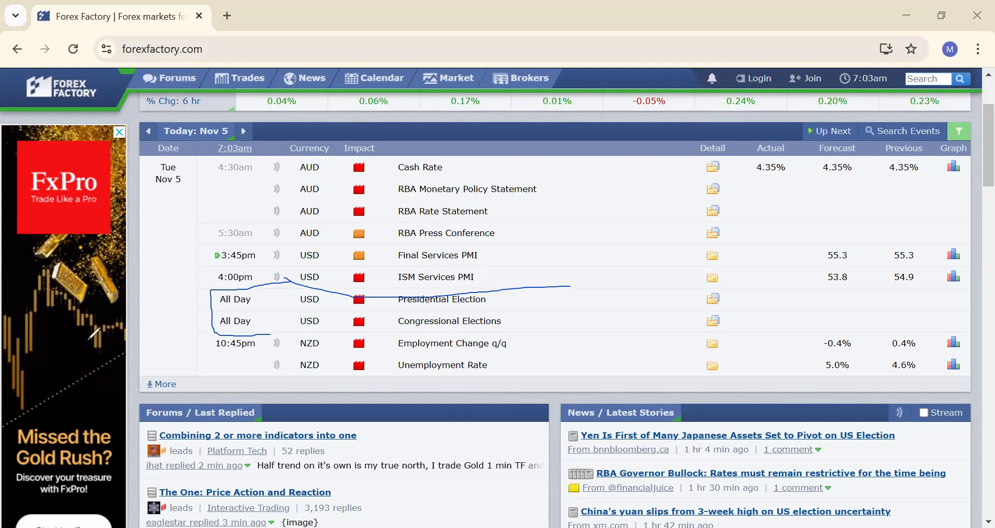
pyautogui.press('Delete')
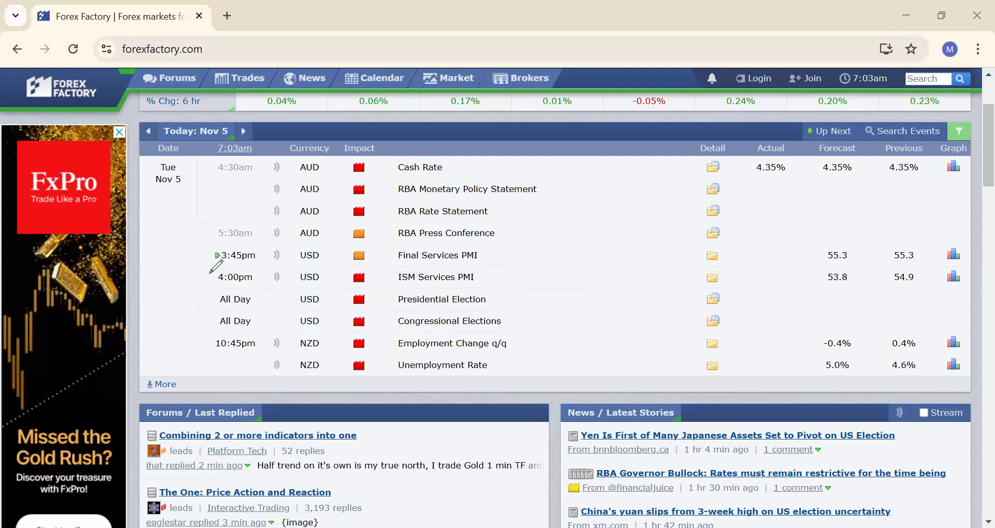
# - Outline the All Day labels of the Presidential Election and Congressional Elections entries with the pen
pyautogui.moveTo(208, 294)
pyautogui.mouseDown()
pyautogui.moveTo(203, 314)
pyautogui.moveTo(238, 332)
pyautogui.moveTo(259, 321)
pyautogui.moveTo(252, 284)
pyautogui.moveTo(211, 295)
pyautogui.mouseUp()
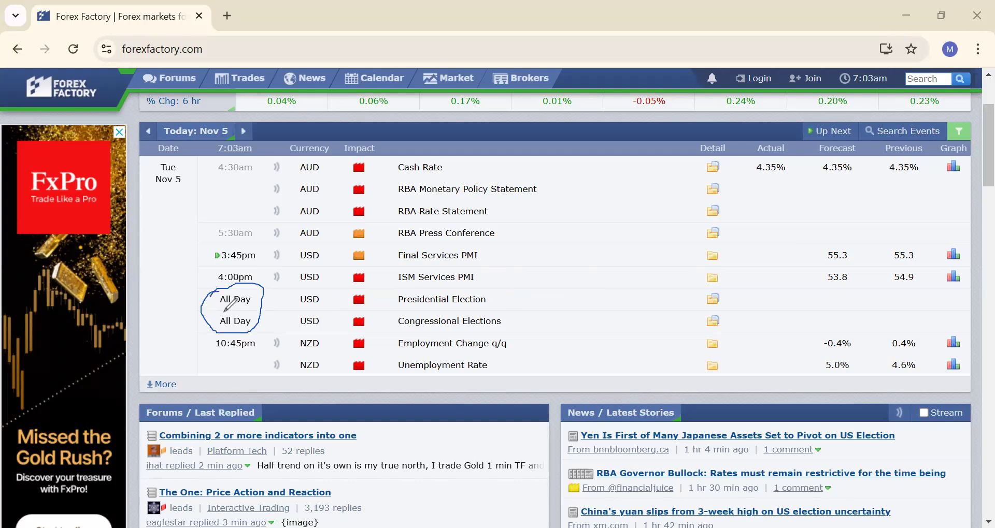
pyautogui.moveTo(199, 310); pyautogui.dragTo(265, 309)
pyautogui.press('Delete')
pyautogui.moveTo(206, 291)
pyautogui.mouseDown()
pyautogui.moveTo(202, 326)
pyautogui.moveTo(242, 331)
pyautogui.mouseUp()
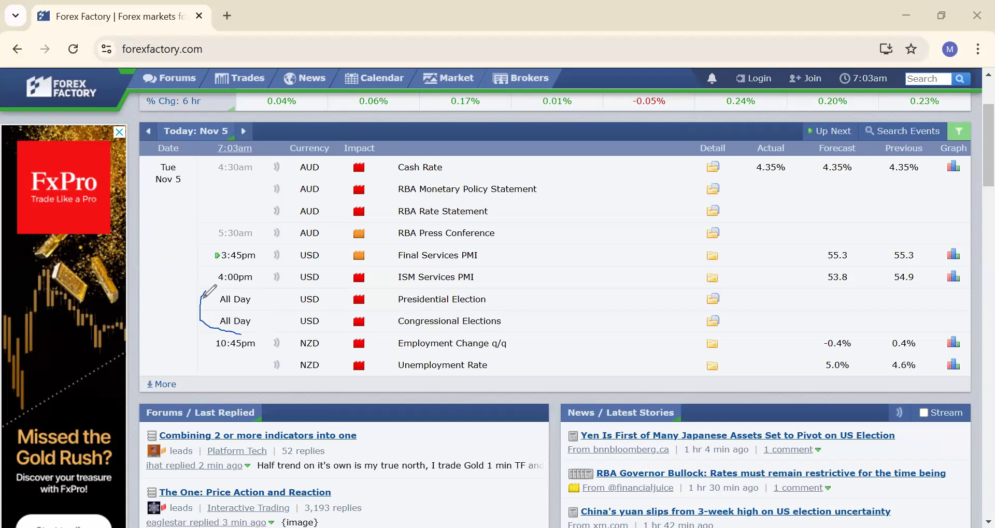
pyautogui.moveTo(203, 297); pyautogui.dragTo(259, 290)
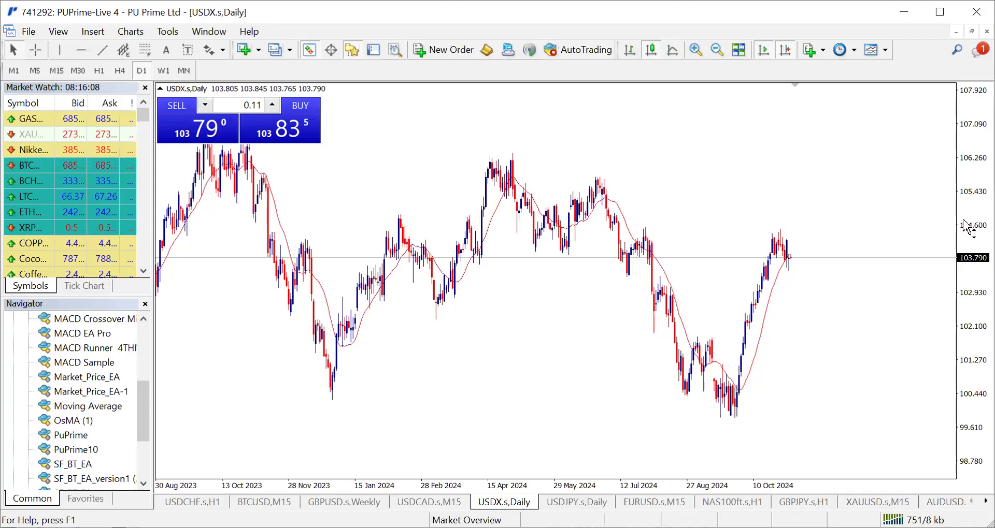
# - In MetaTrader 4, trace the USDX daily decline from the late-June peak to the late-September low with a circled note, then clear the marks
pyautogui.moveTo(962, 221); pyautogui.dragTo(970, 294)
pyautogui.moveTo(861, 315); pyautogui.dragTo(864, 313)
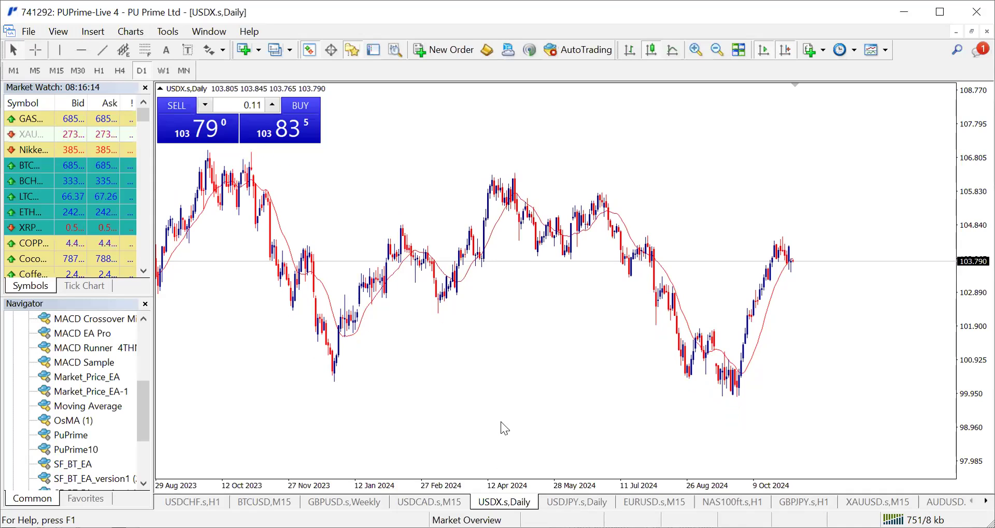
pyautogui.hotkey('ctrl', 'shift', '3')
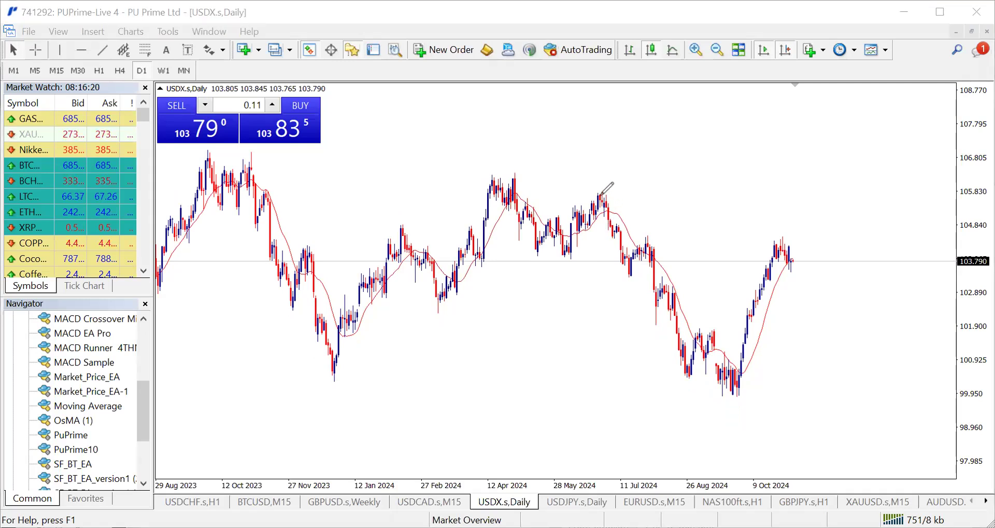
pyautogui.moveTo(600, 195)
pyautogui.mouseDown()
pyautogui.moveTo(626, 275)
pyautogui.moveTo(640, 237)
pyautogui.moveTo(640, 311)
pyautogui.moveTo(666, 278)
pyautogui.moveTo(693, 366)
pyautogui.moveTo(709, 327)
pyautogui.moveTo(733, 385)
pyautogui.mouseUp()
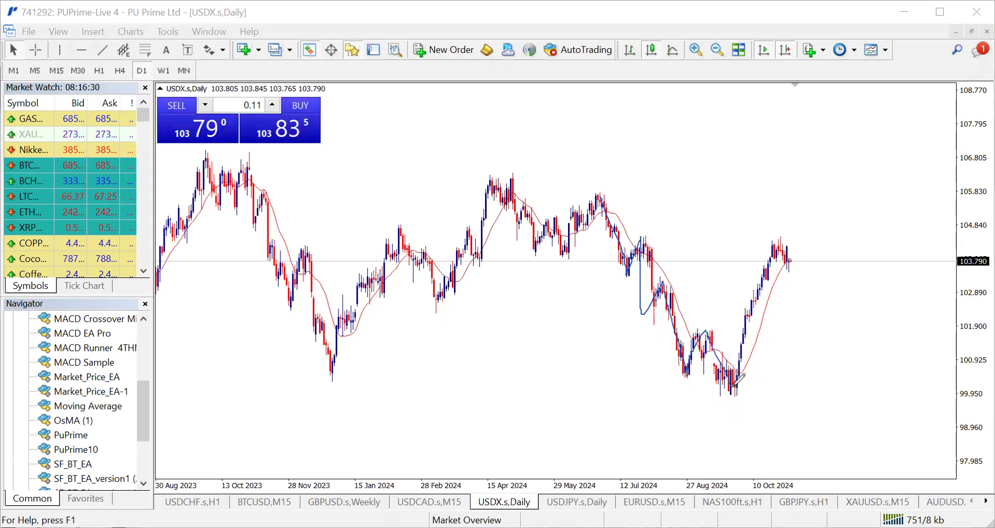
pyautogui.moveTo(597, 190); pyautogui.dragTo(737, 353)
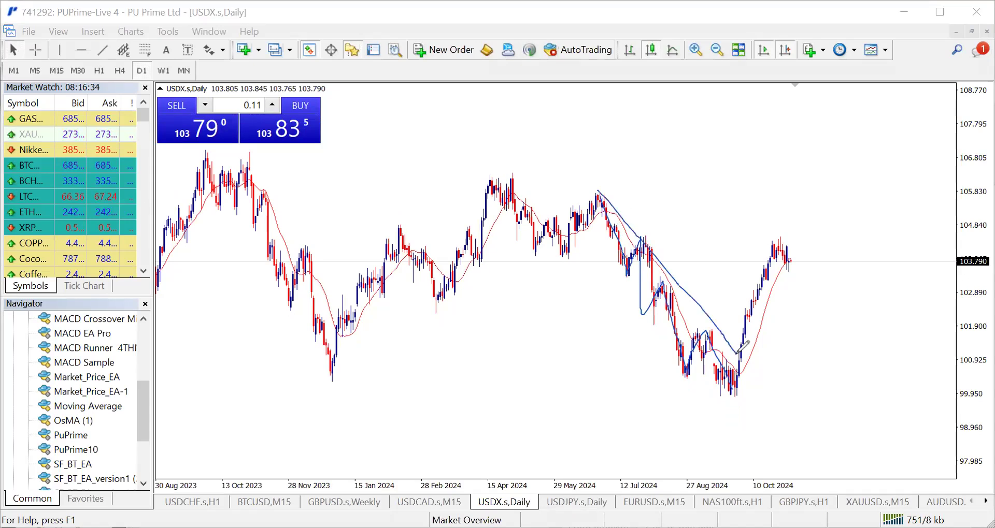
pyautogui.moveTo(569, 286)
pyautogui.mouseDown()
pyautogui.moveTo(579, 285)
pyautogui.moveTo(569, 314)
pyautogui.moveTo(583, 334)
pyautogui.moveTo(580, 317)
pyautogui.mouseUp()
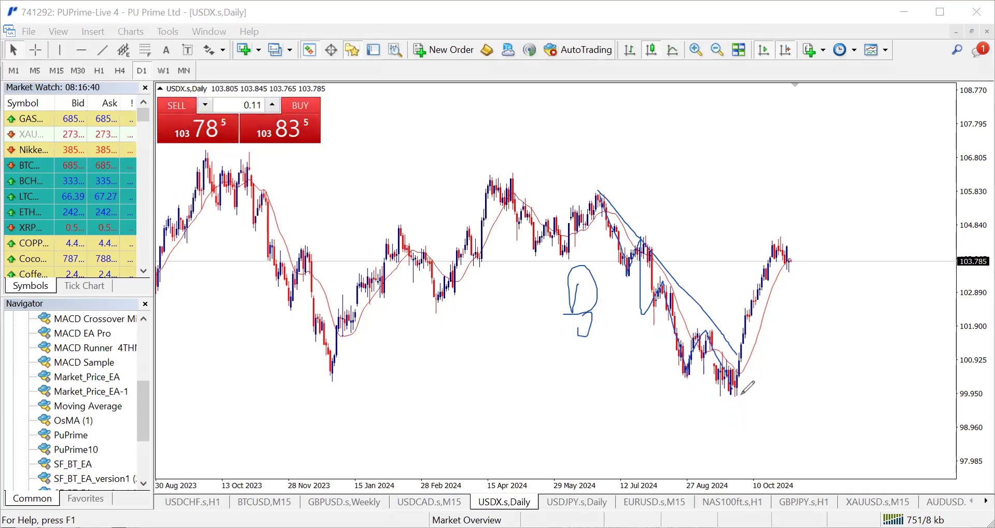
pyautogui.press('e')
# - Trace the USDX rally from the late-September low and the sideways movement at its top, then clear the marks
pyautogui.moveTo(738, 382); pyautogui.dragTo(768, 249)
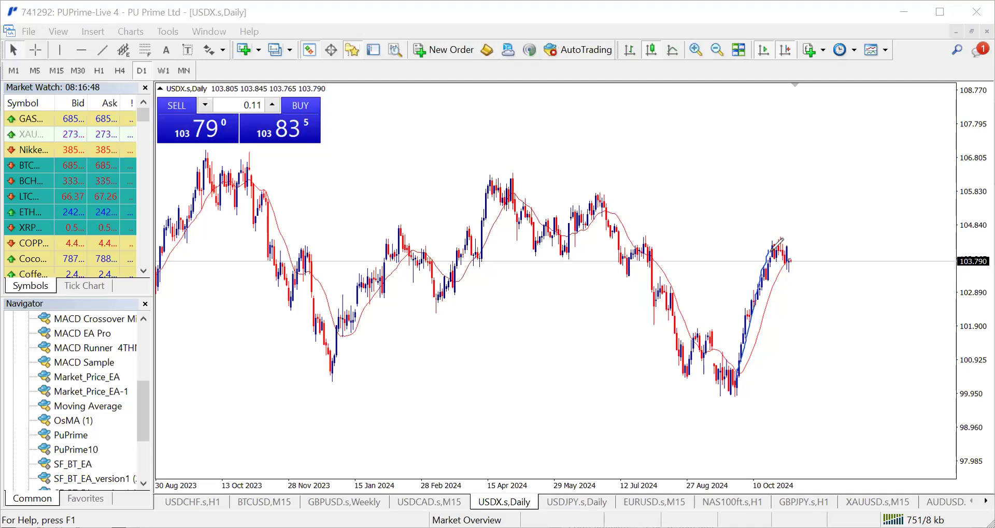
pyautogui.moveTo(772, 249)
pyautogui.mouseDown()
pyautogui.moveTo(786, 264)
pyautogui.moveTo(793, 250)
pyautogui.mouseUp()
pyautogui.press('e')
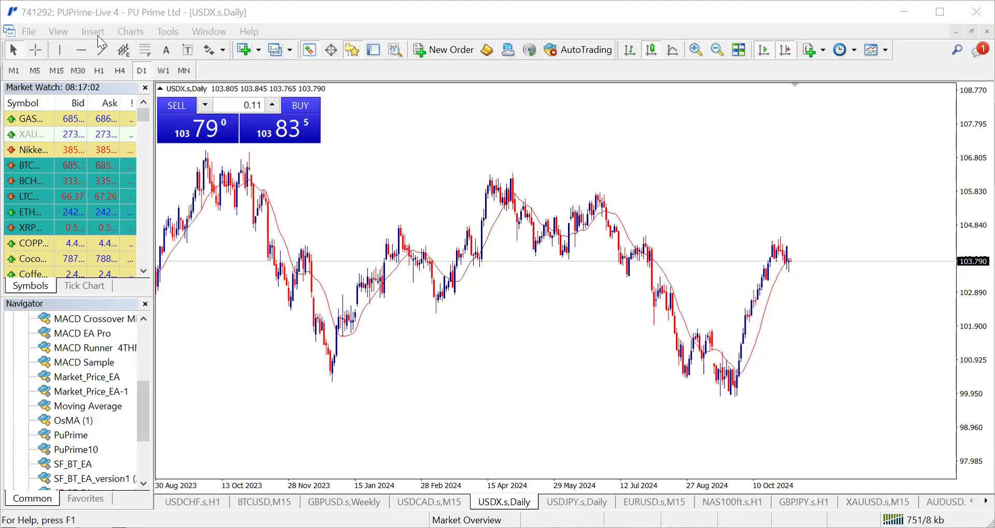
# - Insert a rectangle zone at about 103.2 to 103.4, from the mid-July low to beyond the current price on the USDX daily chart
pyautogui.hotkey('alt', 'i')
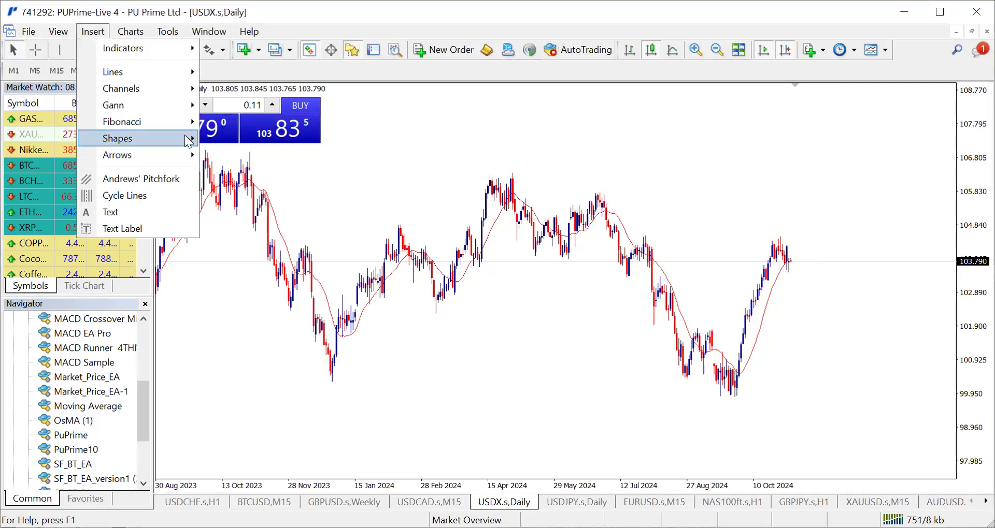
pyautogui.moveTo(190, 138)
pyautogui.click(233, 137)
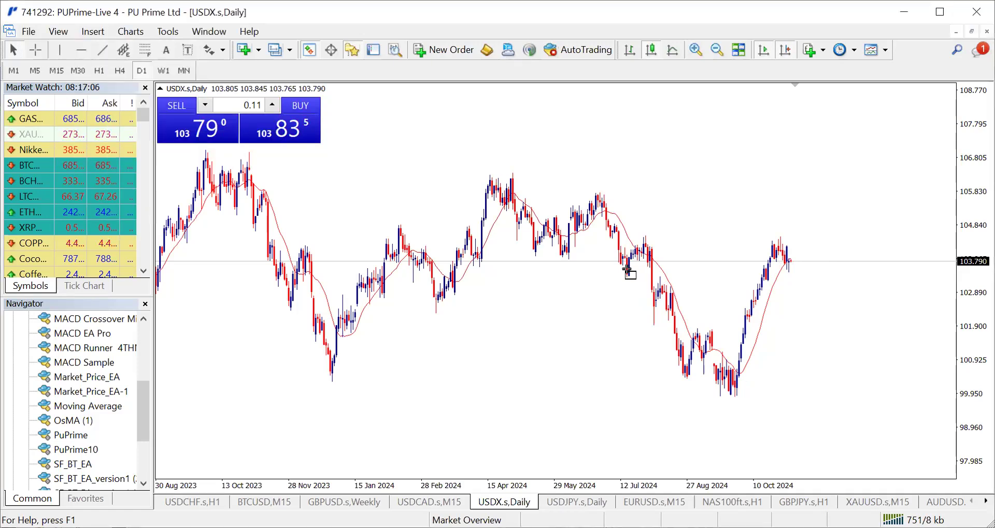
pyautogui.moveTo(627, 270); pyautogui.dragTo(859, 281)
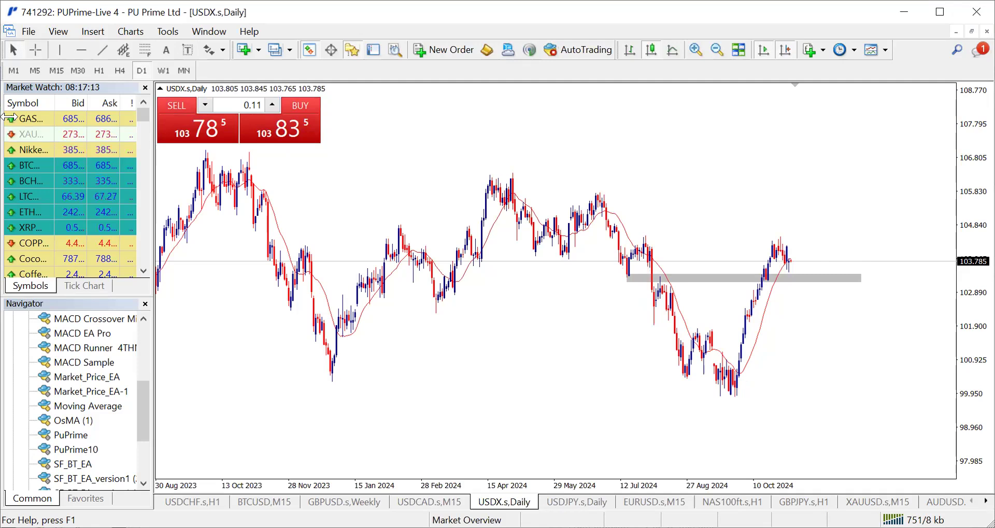
# - Circle the price touches along the grey zone and sketch an upward bounce from it, clearing the marks after each
pyautogui.moveTo(628, 276)
pyautogui.mouseDown()
pyautogui.moveTo(618, 284)
pyautogui.moveTo(668, 283)
pyautogui.moveTo(656, 278)
pyautogui.mouseUp()
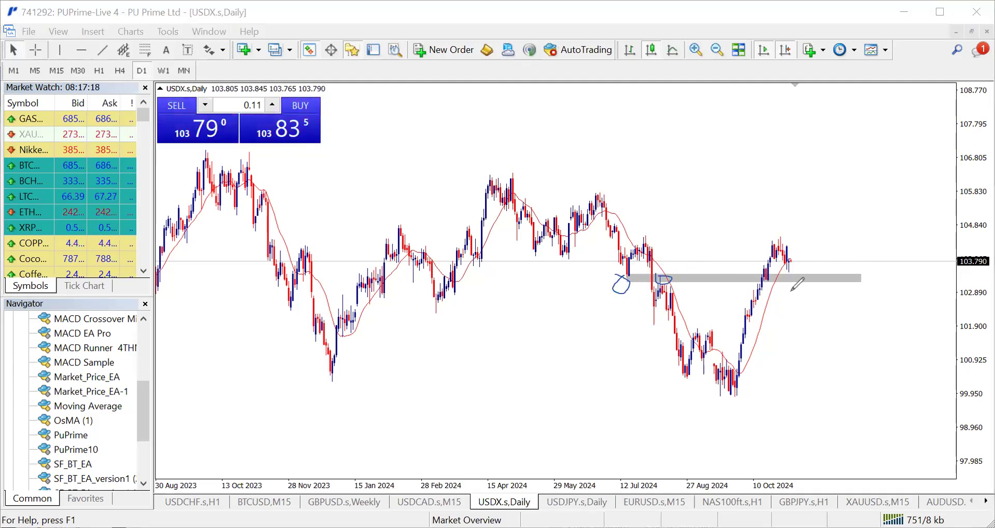
pyautogui.moveTo(791, 286); pyautogui.dragTo(787, 270)
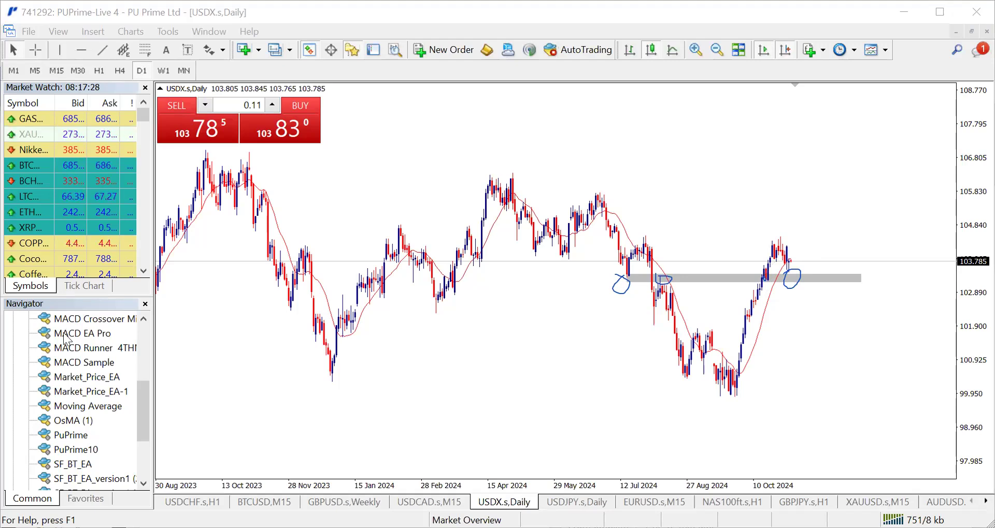
pyautogui.click(83, 346)
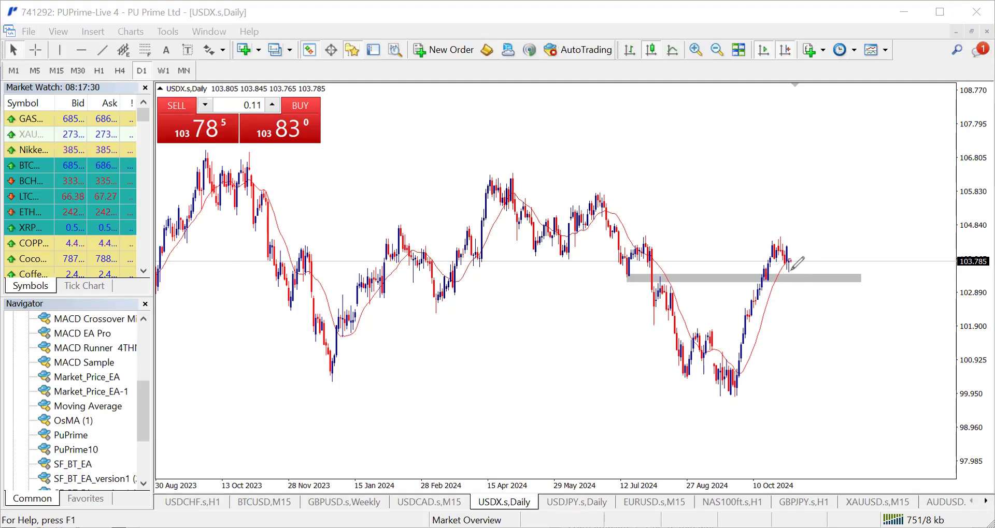
pyautogui.moveTo(786, 269)
pyautogui.mouseDown()
pyautogui.moveTo(797, 277)
pyautogui.moveTo(788, 270)
pyautogui.moveTo(800, 188)
pyautogui.mouseUp()
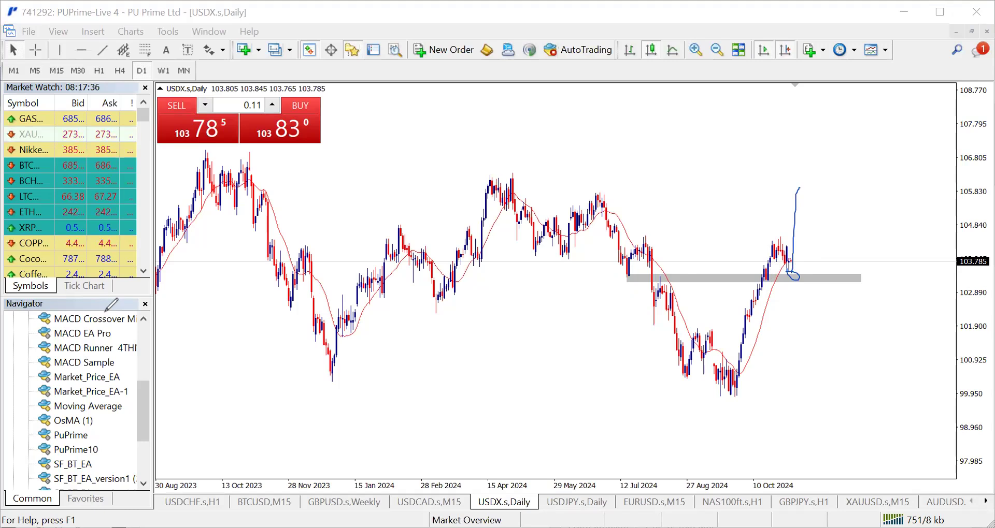
pyautogui.click(745, 202)
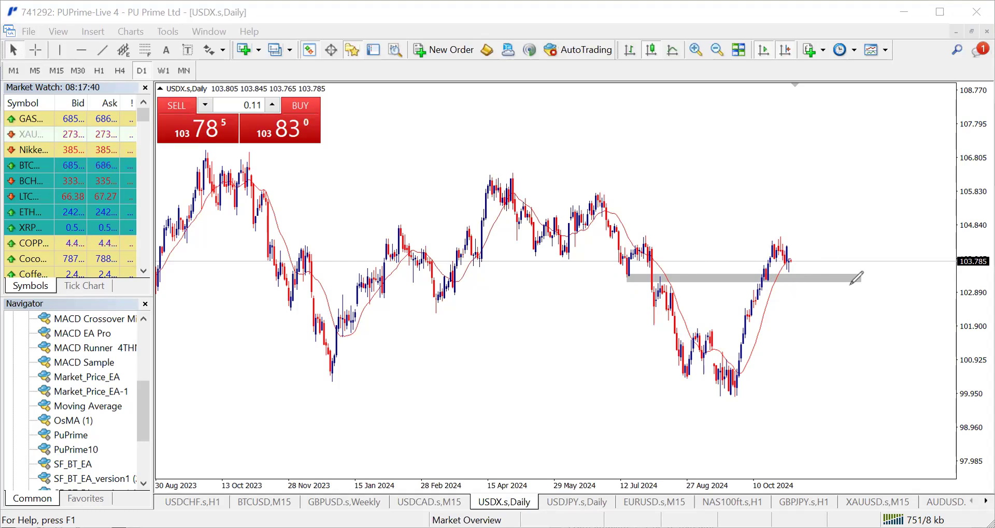
# - Sketch a break below the grey zone with a retest and drop, adding branches for a rebound and a further decline
pyautogui.moveTo(797, 272)
pyautogui.mouseDown()
pyautogui.moveTo(812, 299)
pyautogui.moveTo(823, 277)
pyautogui.moveTo(843, 347)
pyautogui.mouseUp()
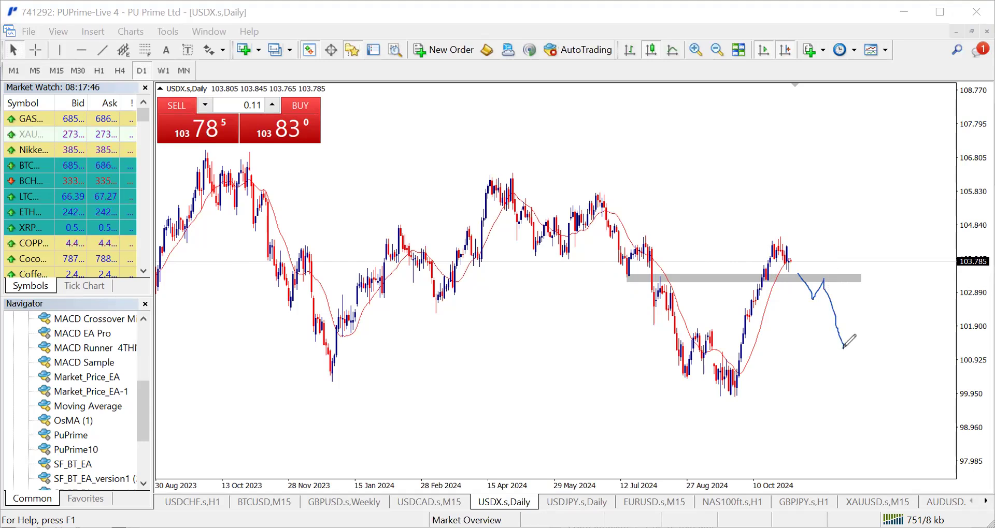
pyautogui.moveTo(843, 348)
pyautogui.mouseDown()
pyautogui.moveTo(877, 288)
pyautogui.moveTo(879, 252)
pyautogui.mouseUp()
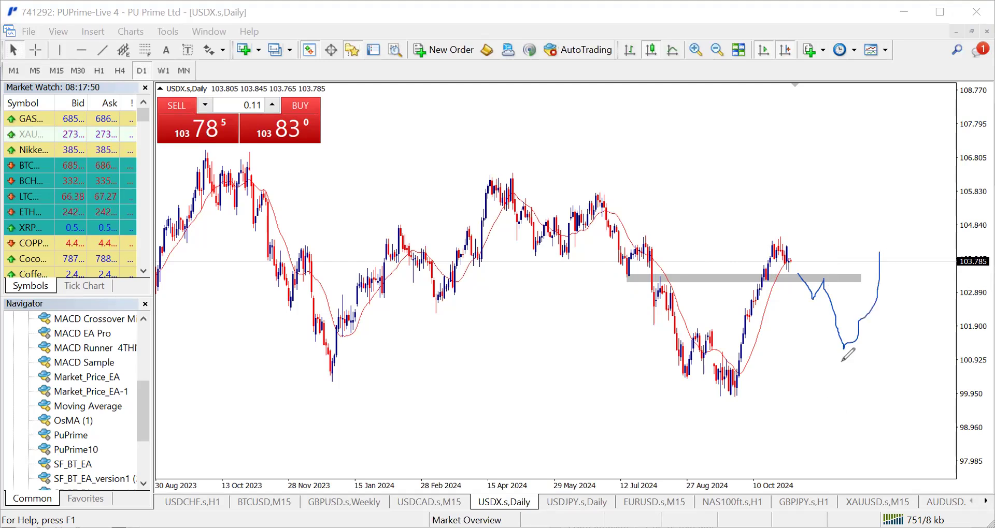
pyautogui.moveTo(839, 343); pyautogui.dragTo(859, 406)
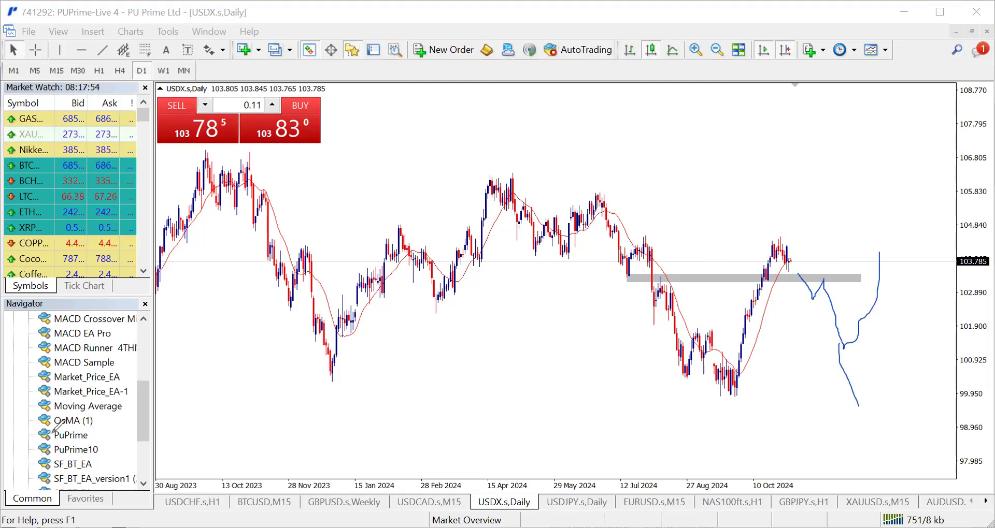
# - Switch the USDX chart to the H4 timeframe and compress its price scale to fit the full move
pyautogui.click(120, 74)
pyautogui.moveTo(952, 347); pyautogui.dragTo(973, 388)
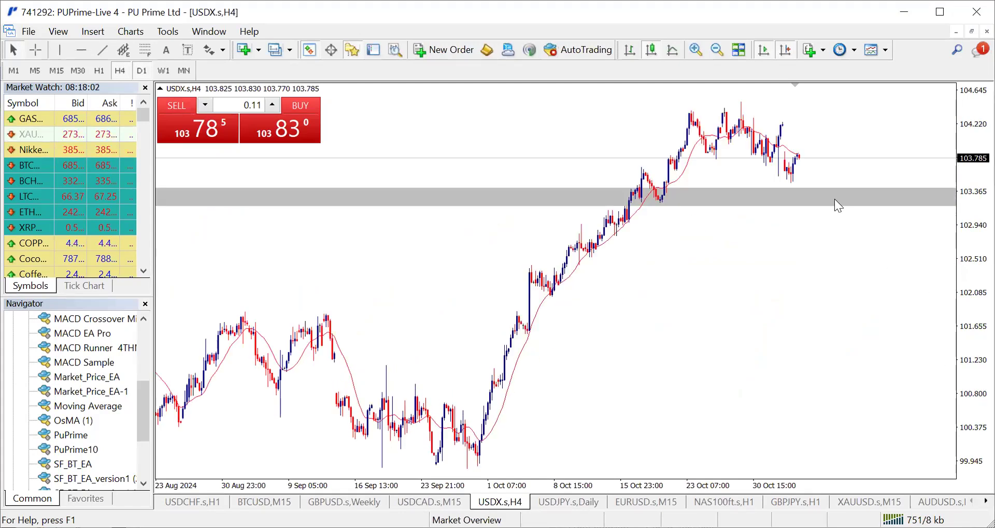
pyautogui.scroll(-1, 835, 198)
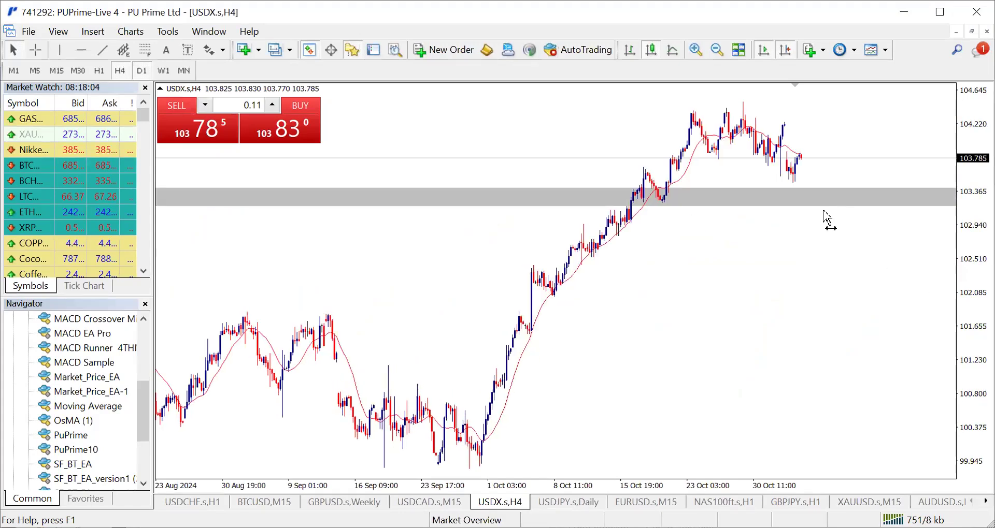
pyautogui.scroll(1, 824, 217)
pyautogui.scroll(3, 753, 308)
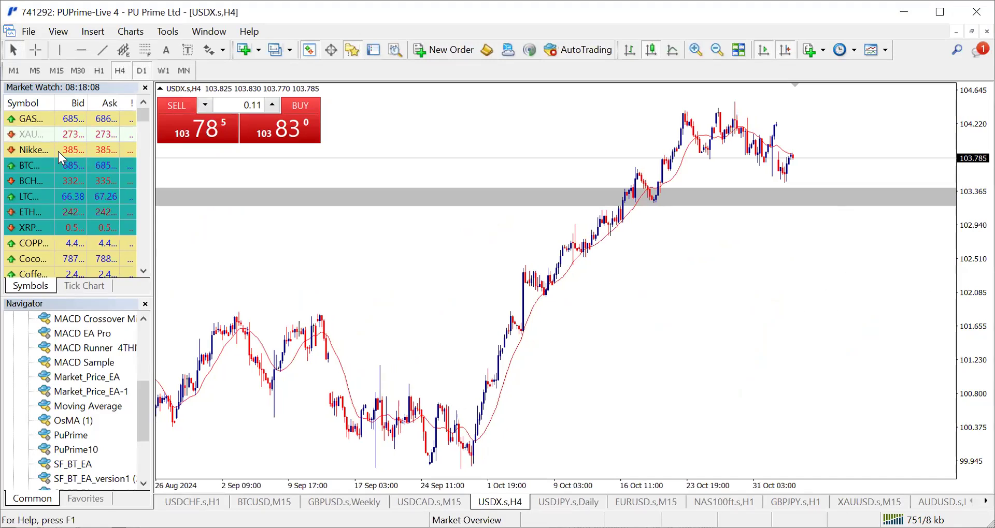
# - Trace the recent H4 decline into the grey zone, circle its October touch and another spot on the zone, then clear the marks
pyautogui.hotkey('ctrl', 'shift', 'd')
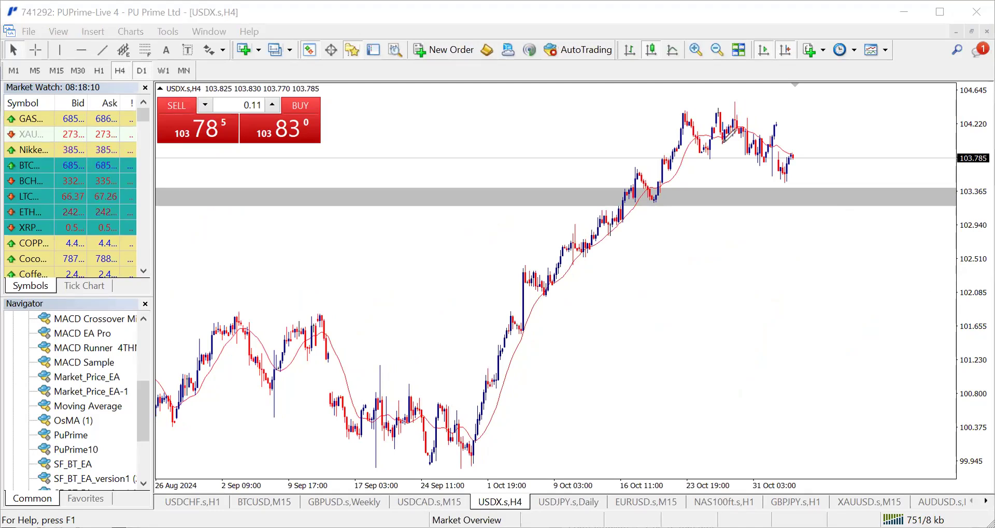
pyautogui.moveTo(733, 120)
pyautogui.mouseDown()
pyautogui.moveTo(742, 111)
pyautogui.moveTo(755, 151)
pyautogui.moveTo(773, 125)
pyautogui.moveTo(790, 195)
pyautogui.mouseUp()
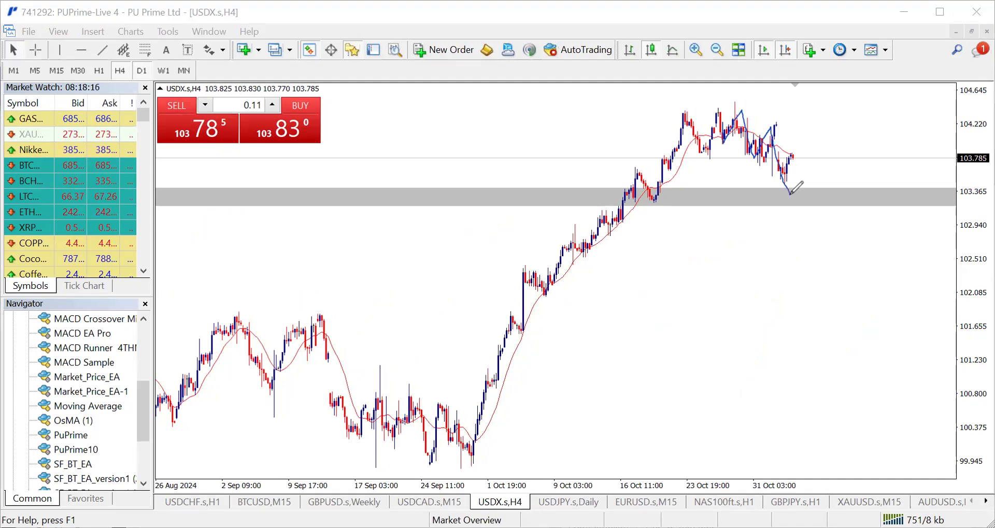
pyautogui.moveTo(667, 181); pyautogui.dragTo(665, 184)
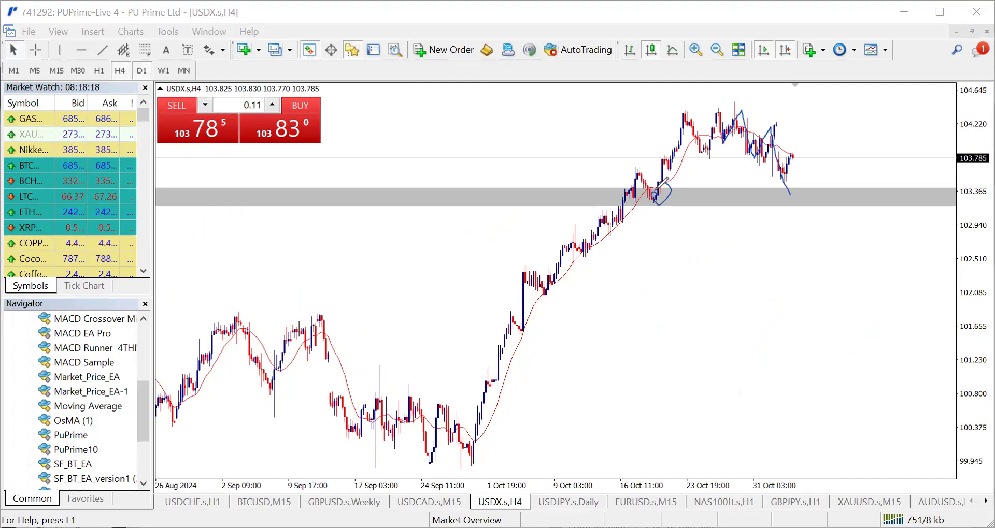
pyautogui.moveTo(452, 180)
pyautogui.mouseDown()
pyautogui.moveTo(470, 210)
pyautogui.moveTo(469, 162)
pyautogui.mouseUp()
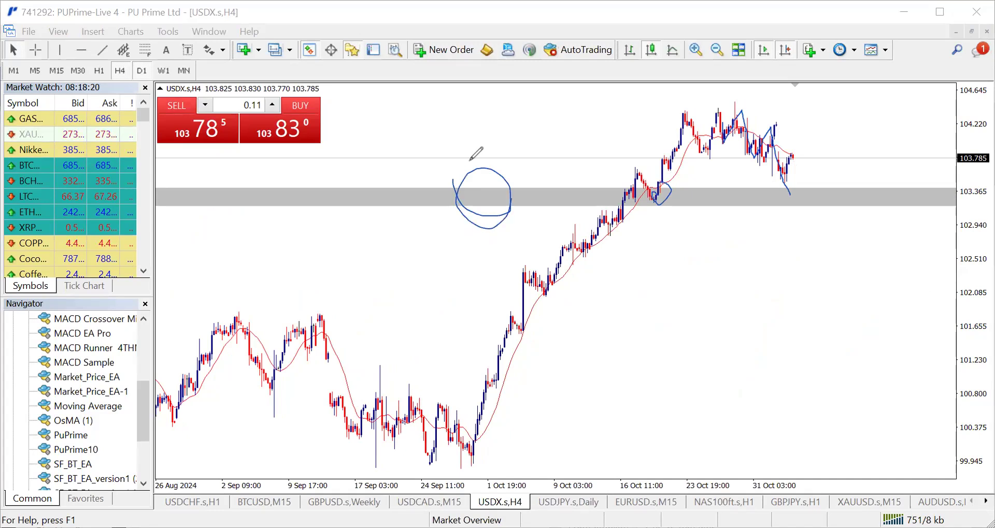
pyautogui.click(65, 350)
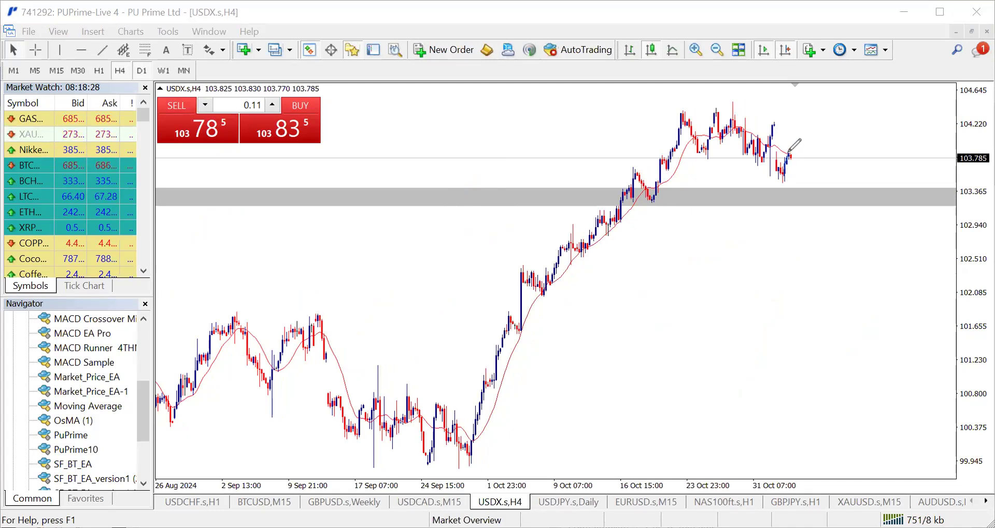
# - Sketch a sharp rise from the latest H4 candles to about 104.4 with the pen
pyautogui.moveTo(795, 163); pyautogui.dragTo(795, 105)
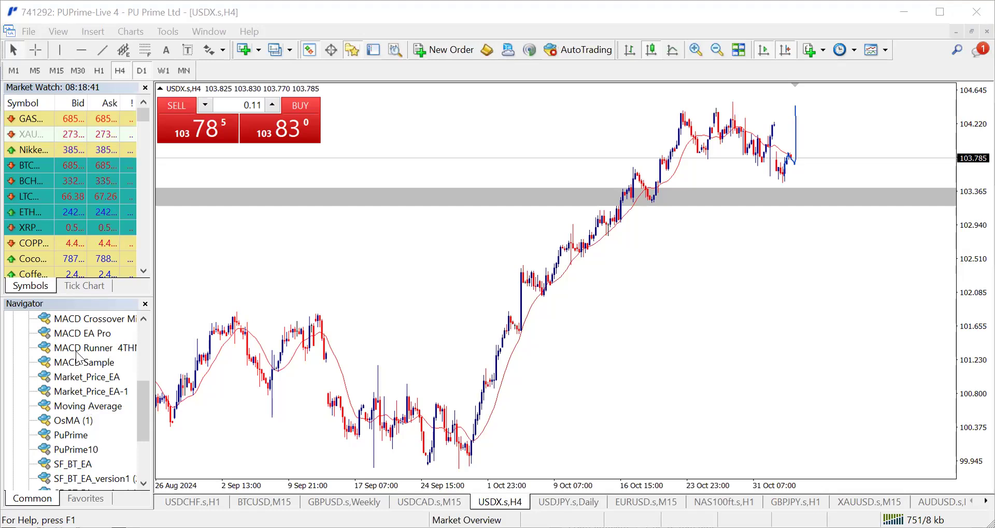
# - Replace the pen mark with a shorter rise from the latest H4 candle to about 104.2, and clear it
pyautogui.hotkey('ctrl', 'z')
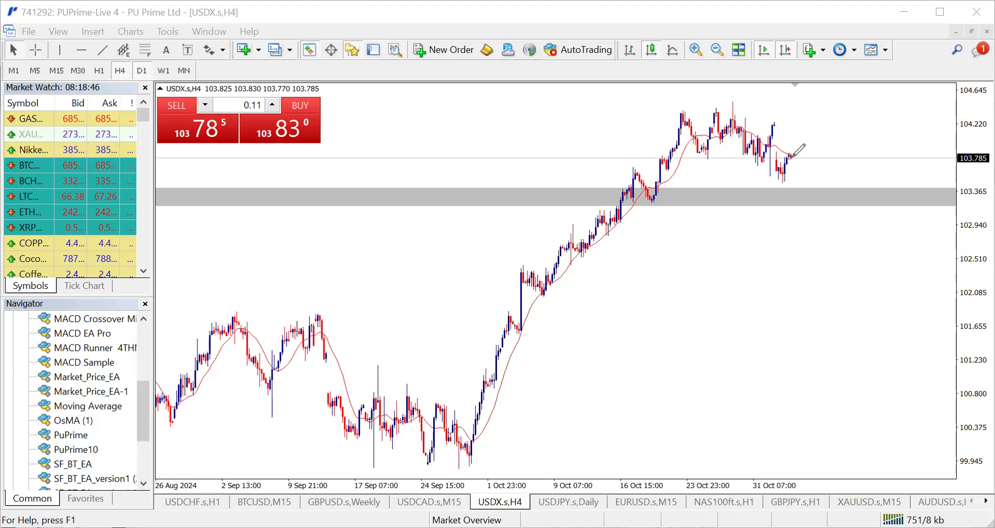
pyautogui.moveTo(792, 156); pyautogui.dragTo(799, 128)
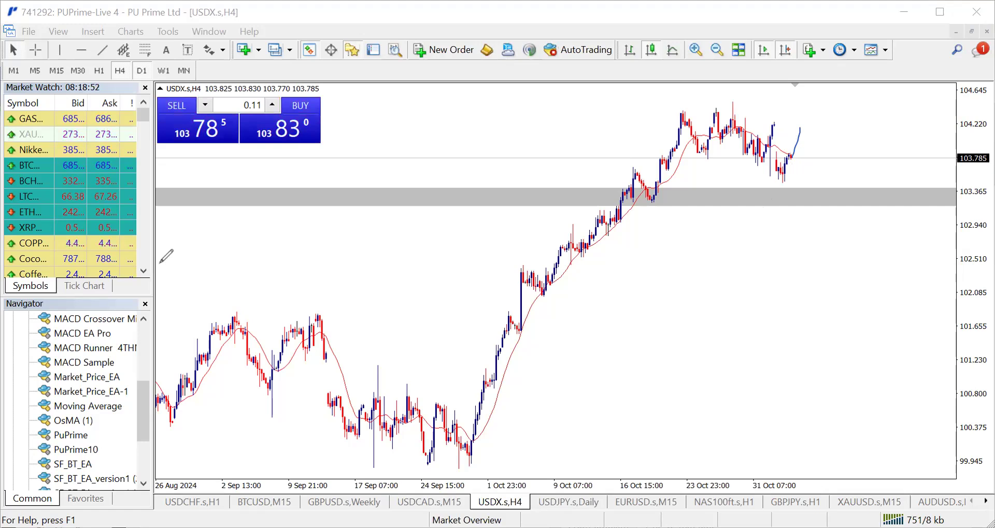
pyautogui.press('Escape')
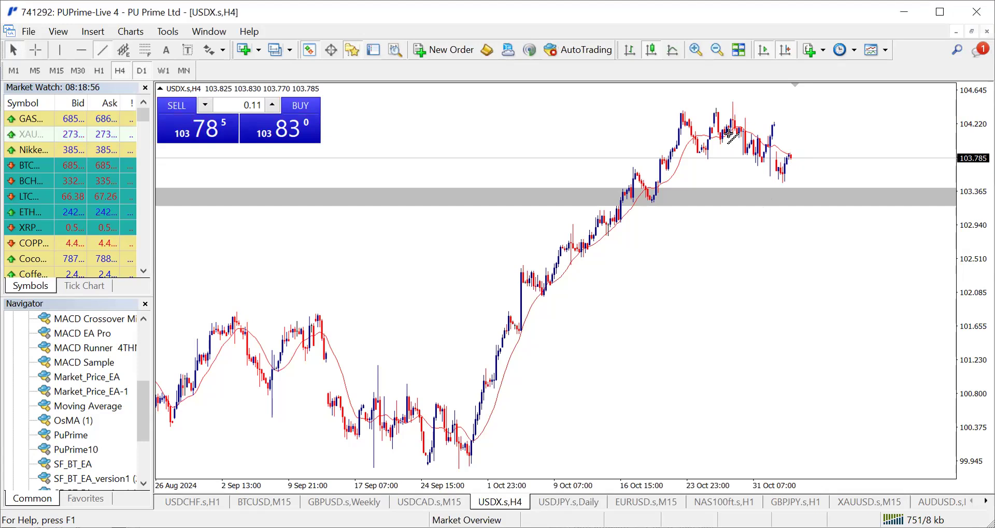
# - Draw a descending channel from two parallel red trendlines around the recent H4 decline, extending the upper line to the latest candles
pyautogui.moveTo(717, 137); pyautogui.dragTo(788, 185)
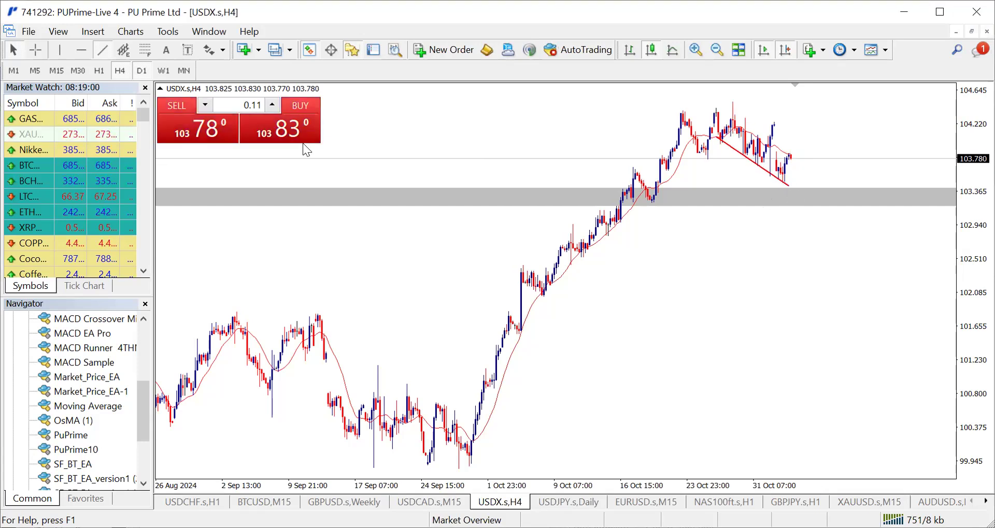
pyautogui.click(95, 50)
pyautogui.moveTo(717, 137); pyautogui.dragTo(788, 186)
pyautogui.doubleClick(749, 161)
pyautogui.moveTo(750, 166); pyautogui.dragTo(754, 136)
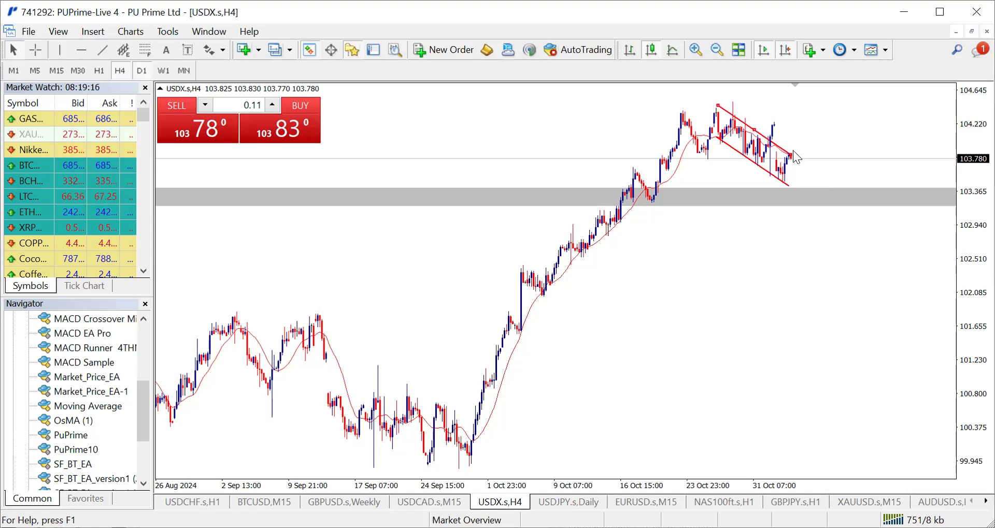
pyautogui.moveTo(790, 156); pyautogui.dragTo(798, 158)
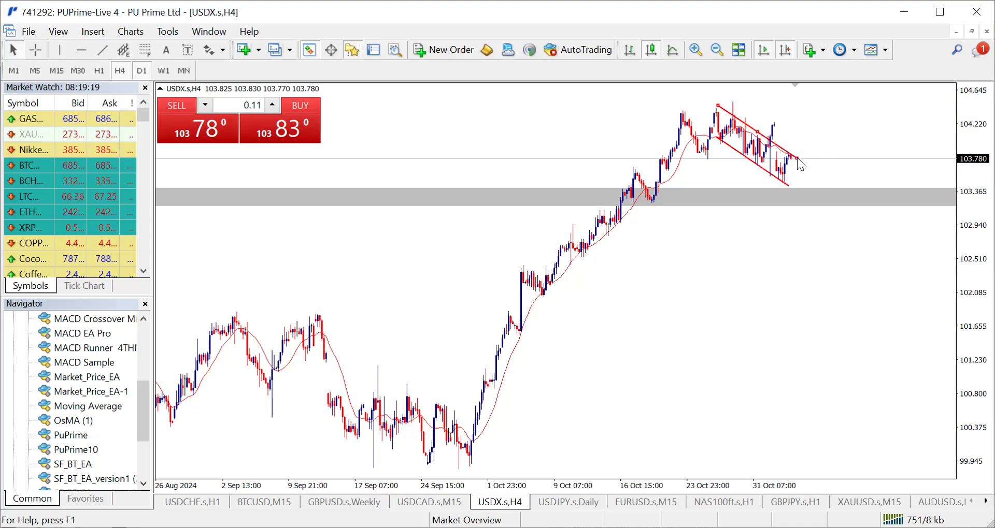
pyautogui.click(752, 134)
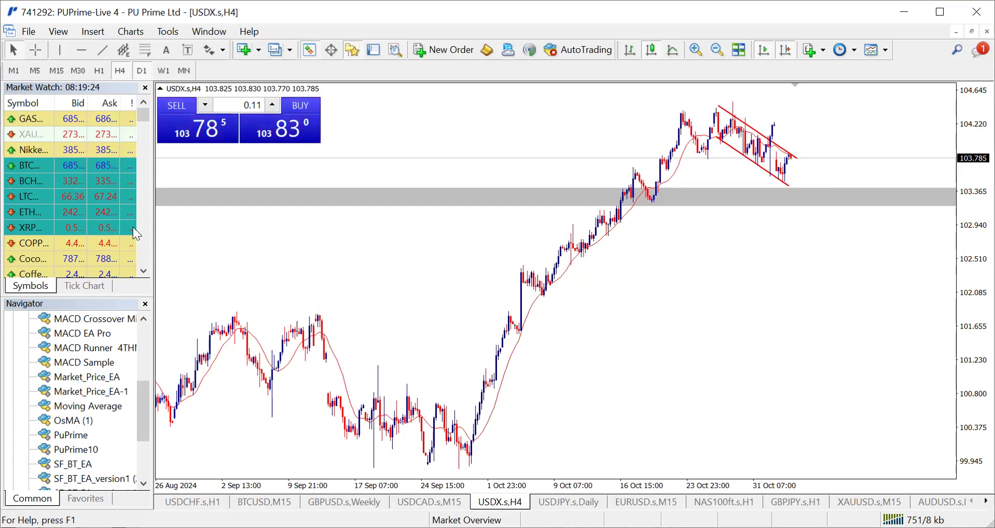
# - Sketch a stepped breakout above the channel to beyond 104.6 and a second rise from the latest candle, clearing both marks
pyautogui.hotkey('ctrl', 'shift', '3')
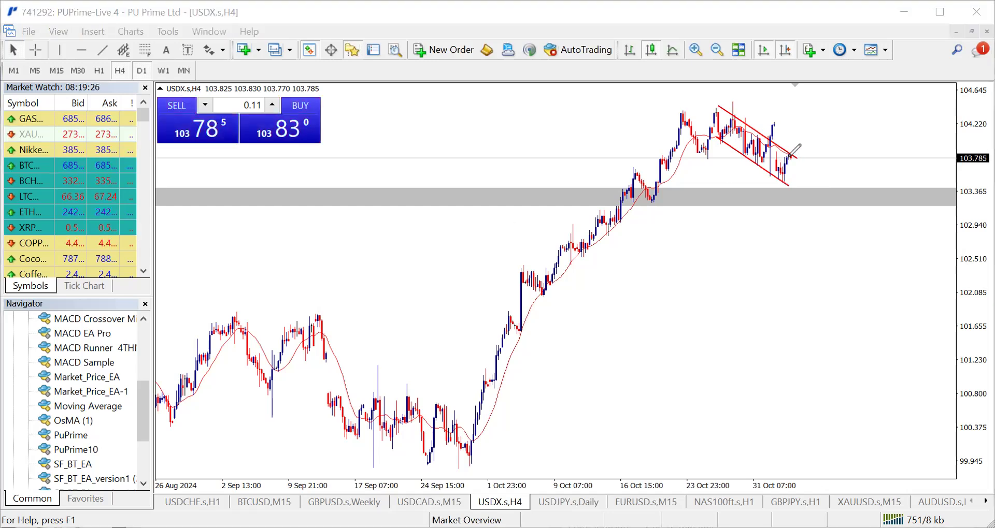
pyautogui.moveTo(789, 157); pyautogui.dragTo(836, 62)
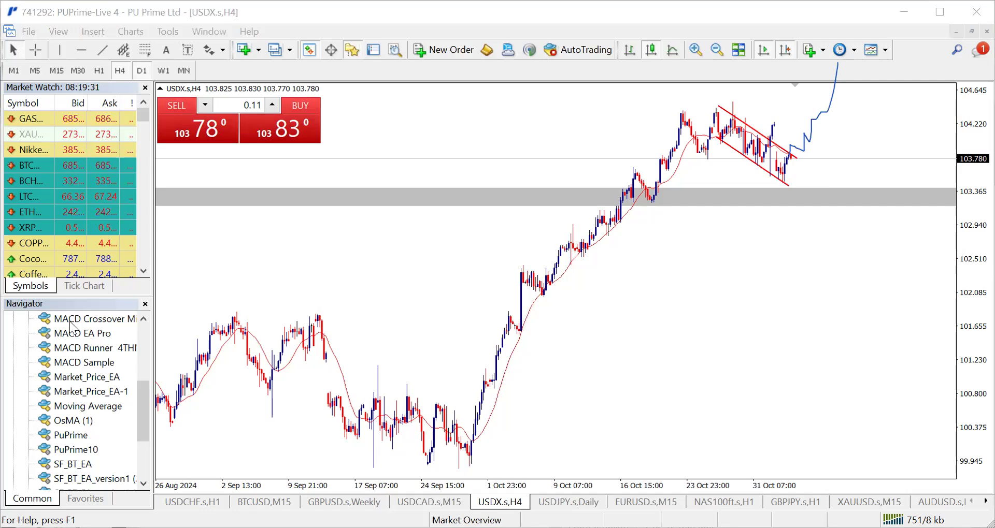
pyautogui.press('Escape')
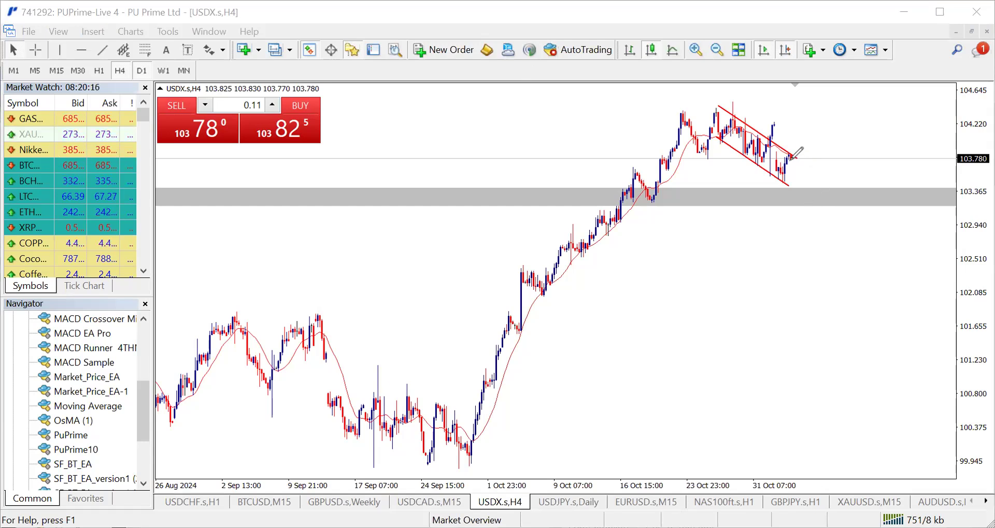
pyautogui.moveTo(792, 158); pyautogui.dragTo(804, 106)
pyautogui.hotkey('ctrl', 'z')
# - Switch the USDX chart to the H1 timeframe and slightly compress its price scale
pyautogui.click(99, 71)
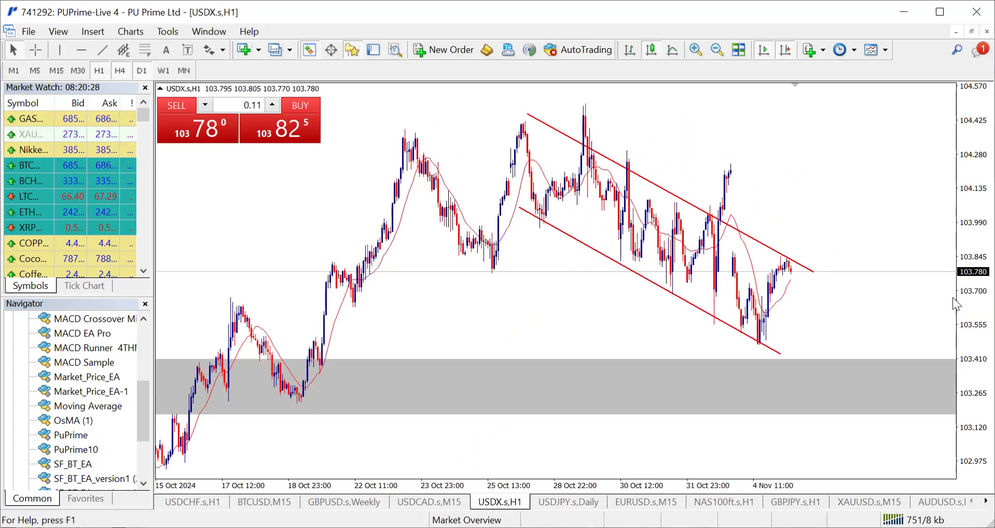
pyautogui.moveTo(970, 301); pyautogui.dragTo(971, 305)
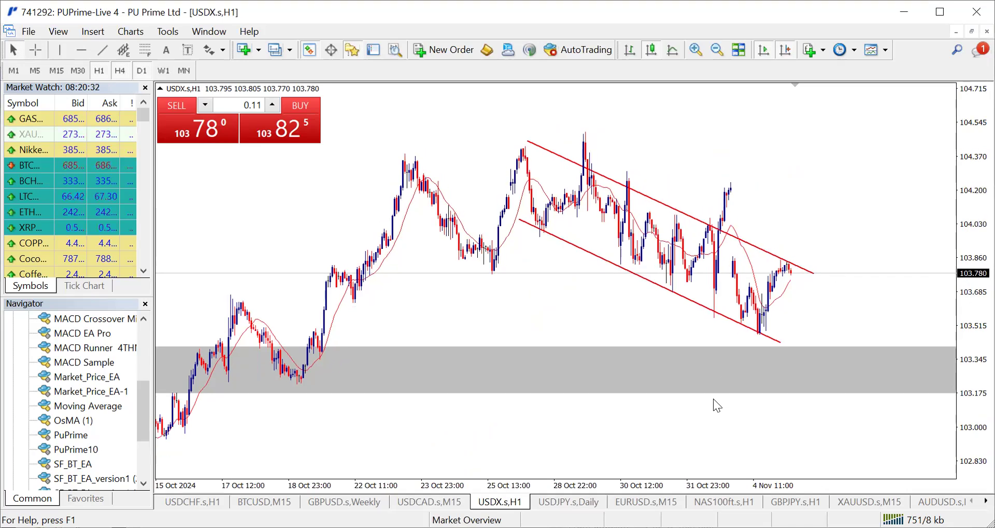
# - Trace the swings inside the channel, box the latest upper-line touch, sketch a dip and rise to about 104.4, and clear the marks
pyautogui.hotkey('alt', 'Tab')
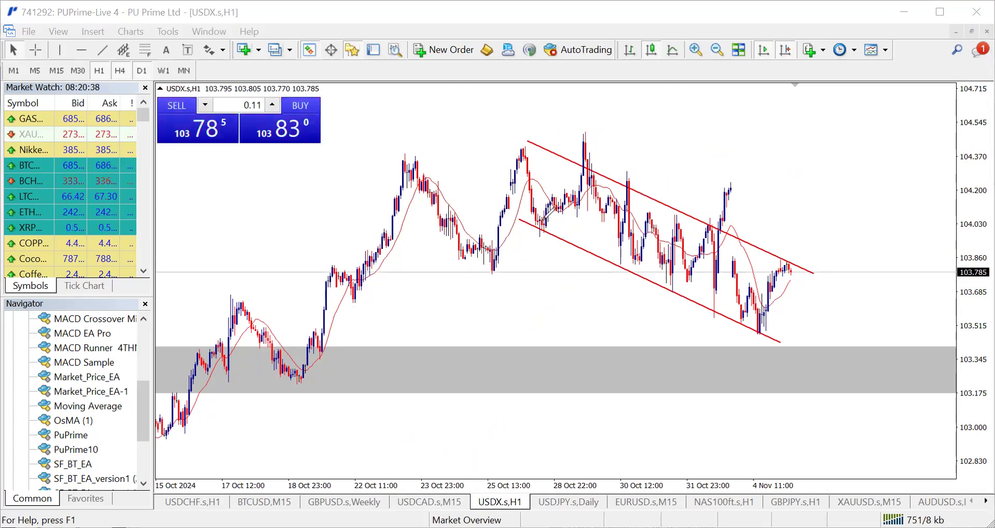
pyautogui.moveTo(520, 149)
pyautogui.mouseDown()
pyautogui.moveTo(532, 232)
pyautogui.moveTo(579, 153)
pyautogui.moveTo(626, 269)
pyautogui.moveTo(669, 207)
pyautogui.moveTo(709, 304)
pyautogui.moveTo(713, 234)
pyautogui.moveTo(723, 230)
pyautogui.moveTo(756, 326)
pyautogui.moveTo(775, 303)
pyautogui.moveTo(787, 258)
pyautogui.moveTo(789, 267)
pyautogui.moveTo(779, 255)
pyautogui.mouseUp()
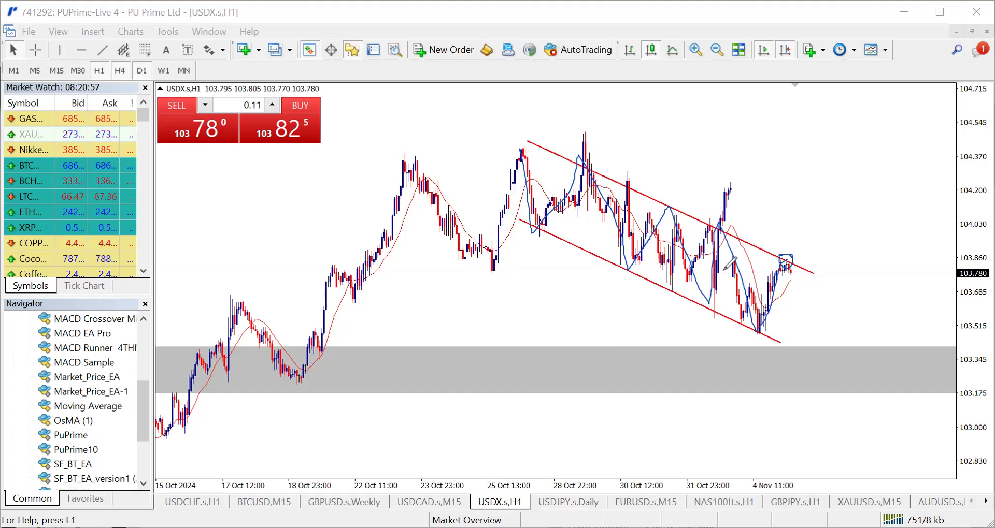
pyautogui.moveTo(789, 273)
pyautogui.mouseDown()
pyautogui.moveTo(805, 300)
pyautogui.moveTo(834, 148)
pyautogui.mouseUp()
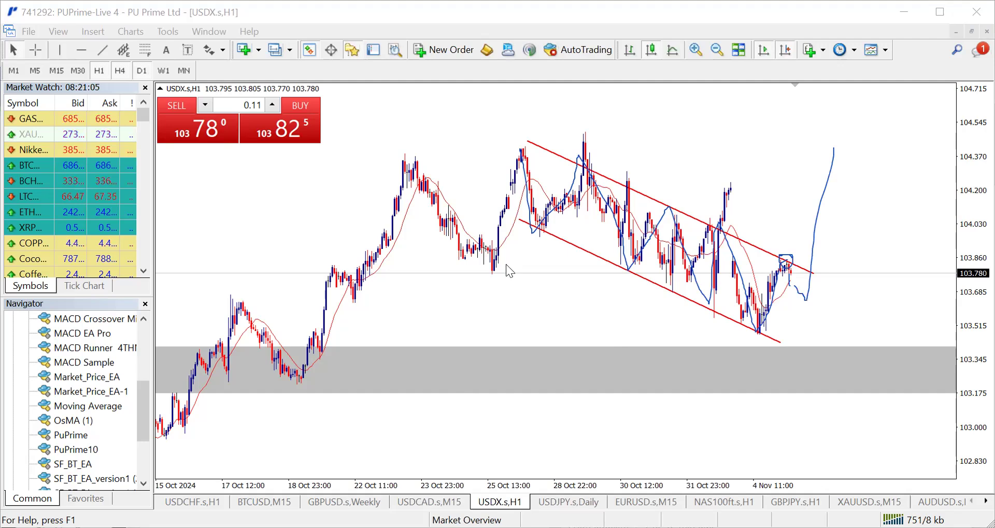
pyautogui.press('Delete')
# - Sketch a channel breakout with a retest and rise to about 104.65, mark three spots along the upper line, and clear everything
pyautogui.moveTo(791, 293)
pyautogui.mouseDown()
pyautogui.moveTo(799, 234)
pyautogui.moveTo(811, 265)
pyautogui.mouseUp()
pyautogui.moveTo(823, 169); pyautogui.dragTo(834, 102)
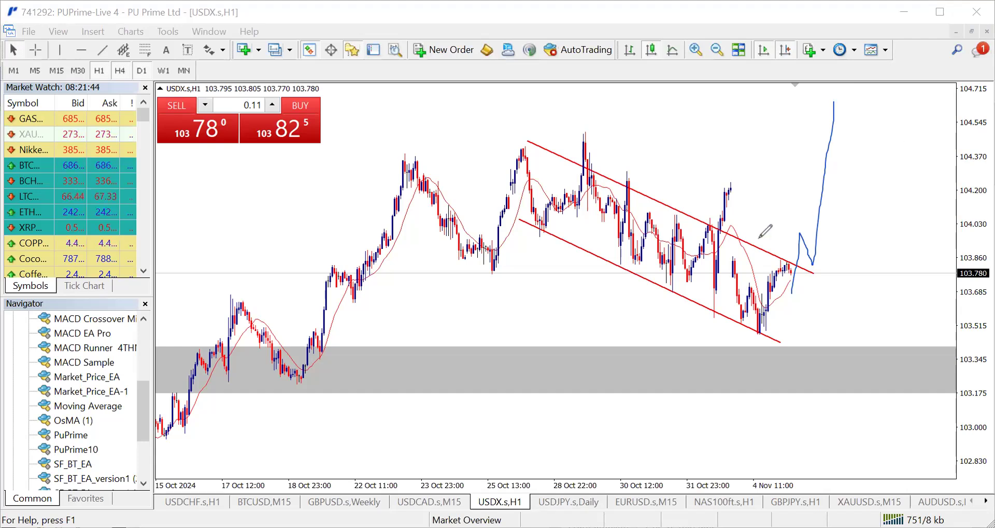
pyautogui.moveTo(753, 239)
pyautogui.mouseDown()
pyautogui.moveTo(757, 252)
pyautogui.moveTo(774, 254)
pyautogui.mouseUp()
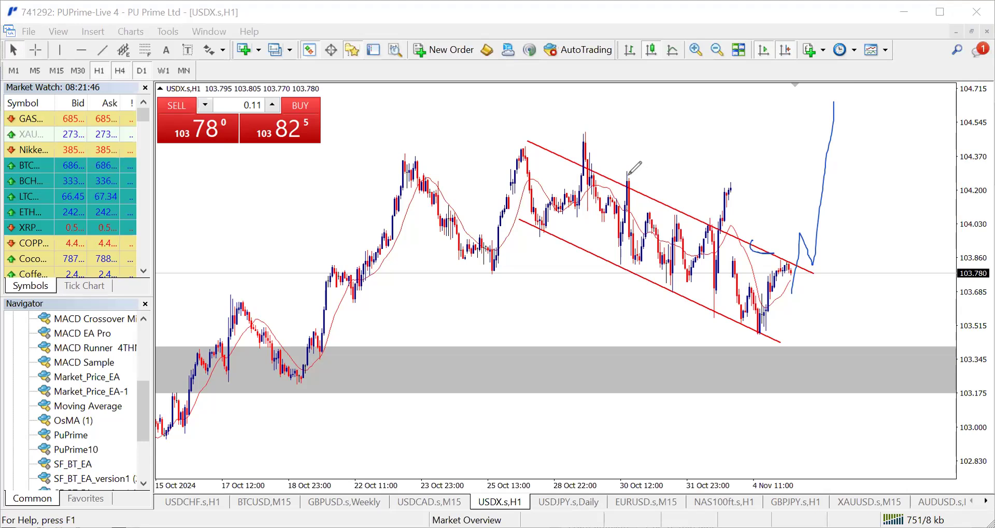
pyautogui.moveTo(622, 176)
pyautogui.mouseDown()
pyautogui.moveTo(635, 189)
pyautogui.moveTo(624, 176)
pyautogui.mouseUp()
pyautogui.moveTo(535, 146); pyautogui.dragTo(523, 139)
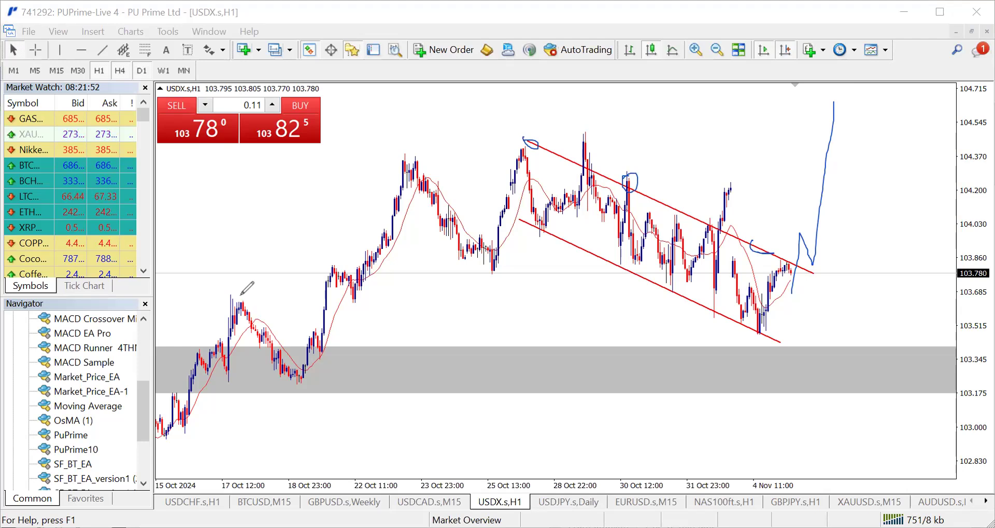
pyautogui.click(126, 342)
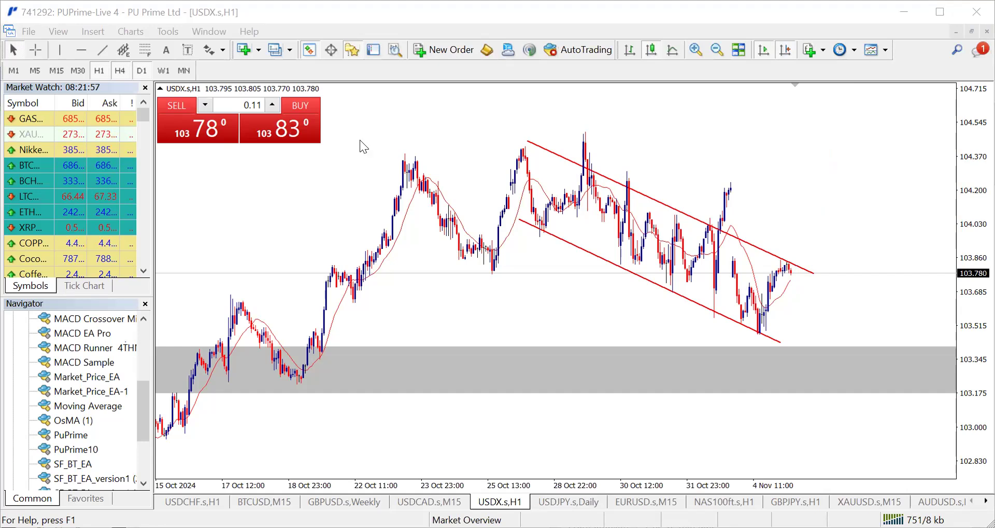
# - Sketch a breakout and retest rising to about 104.4, replace it with a decline to the grey zone, and clear the chart
pyautogui.moveTo(791, 279); pyautogui.dragTo(824, 148)
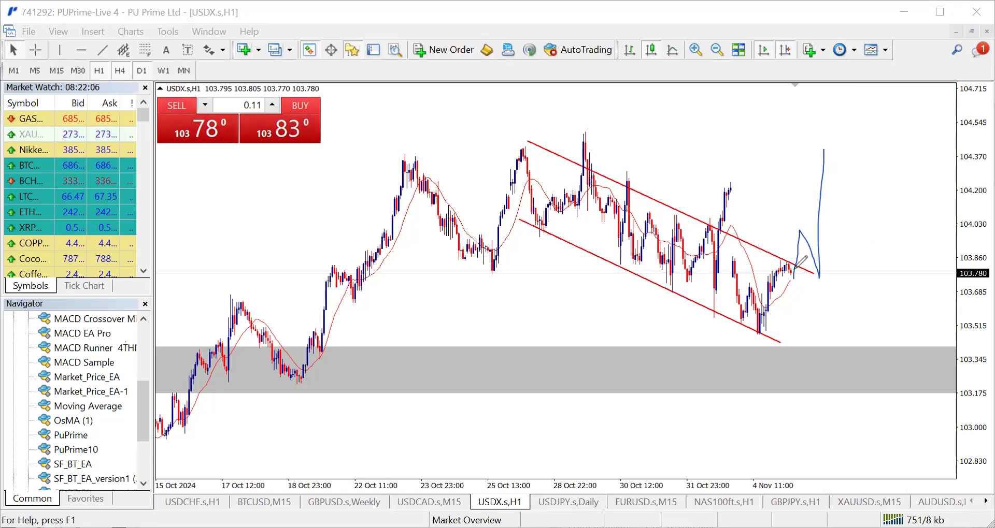
pyautogui.moveTo(784, 261)
pyautogui.mouseDown()
pyautogui.moveTo(790, 265)
pyautogui.moveTo(774, 255)
pyautogui.mouseUp()
pyautogui.press('e')
pyautogui.moveTo(787, 265); pyautogui.dragTo(834, 345)
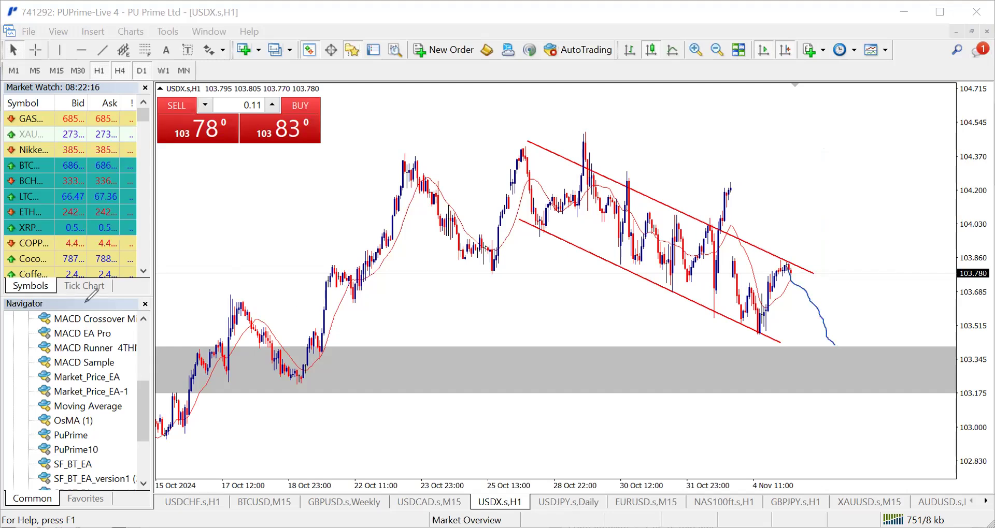
pyautogui.press('e')
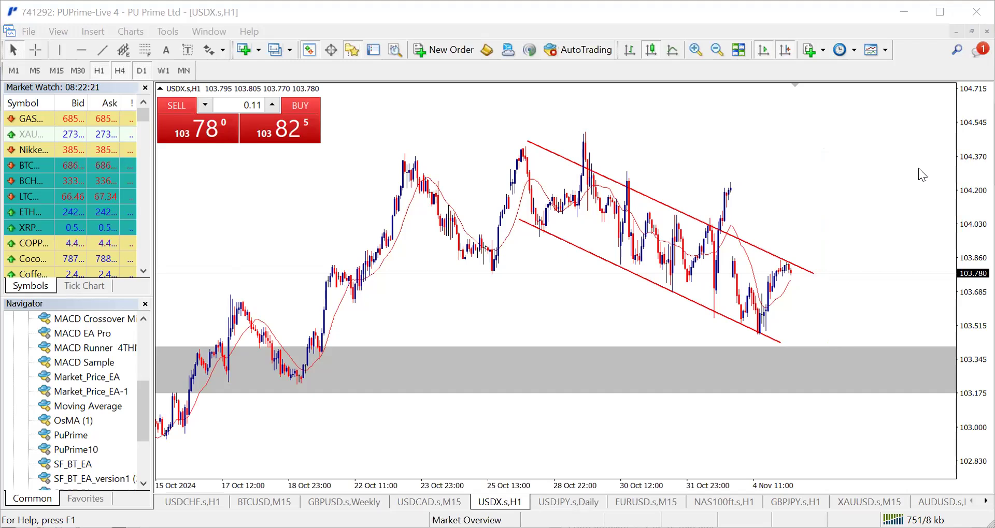
# - Open the GBPUSD chart on the Daily timeframe with chart shift enabled and compress its price scale
pyautogui.click(985, 501)
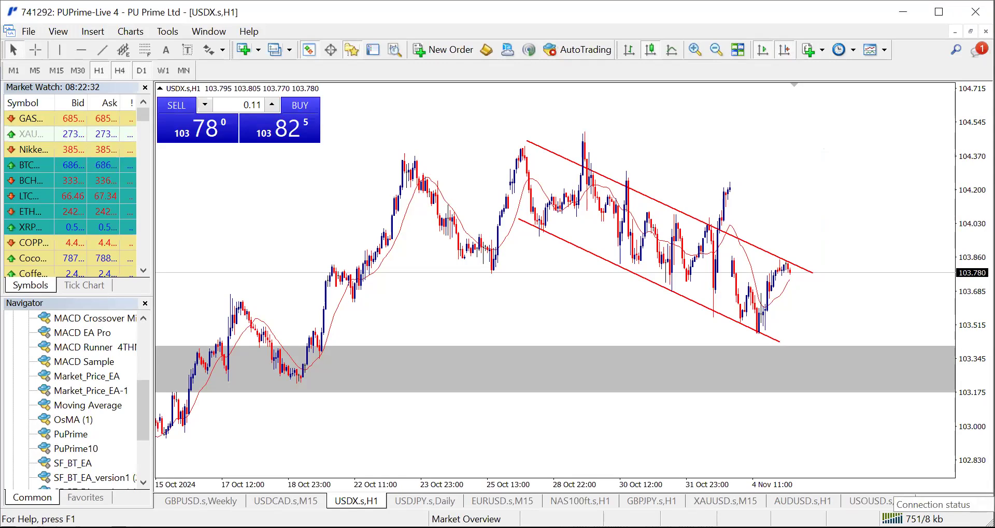
pyautogui.click(971, 501)
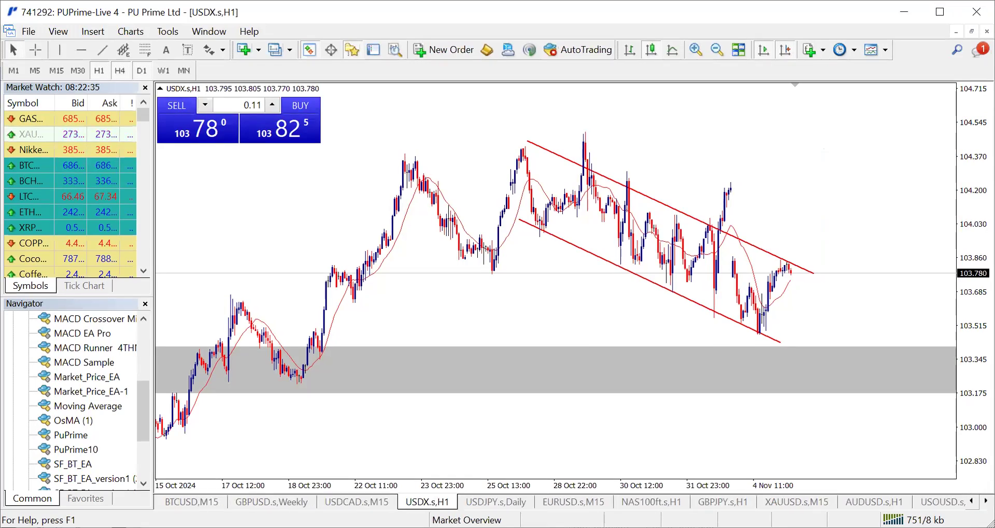
pyautogui.click(971, 501)
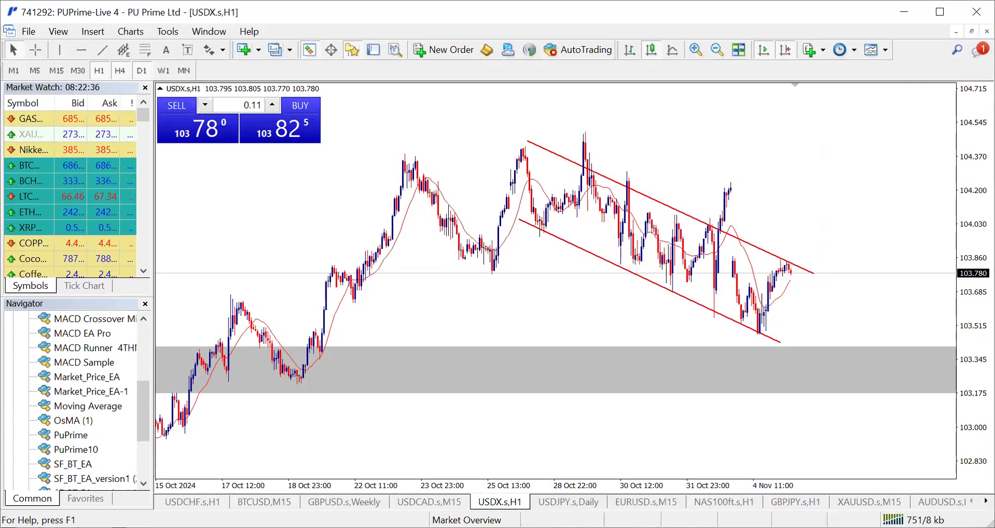
pyautogui.click(344, 502)
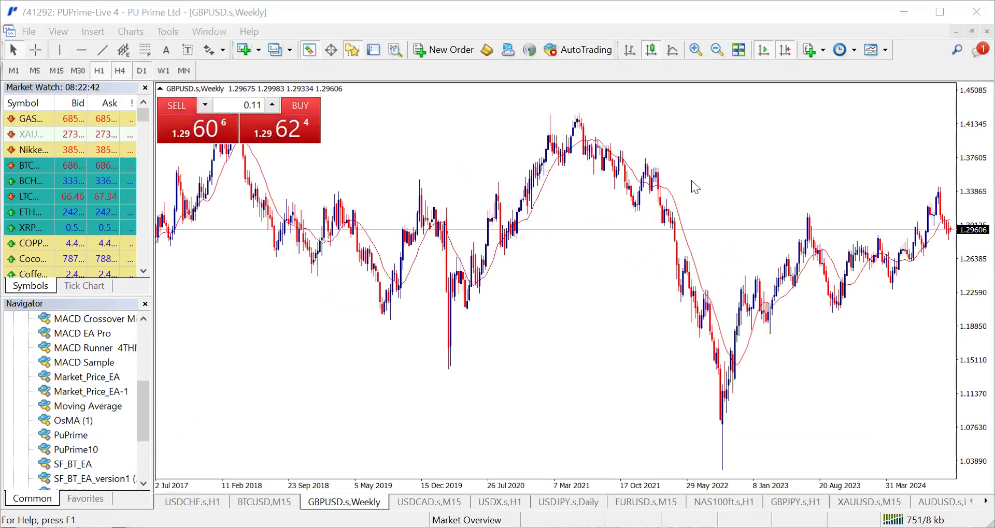
pyautogui.click(785, 50)
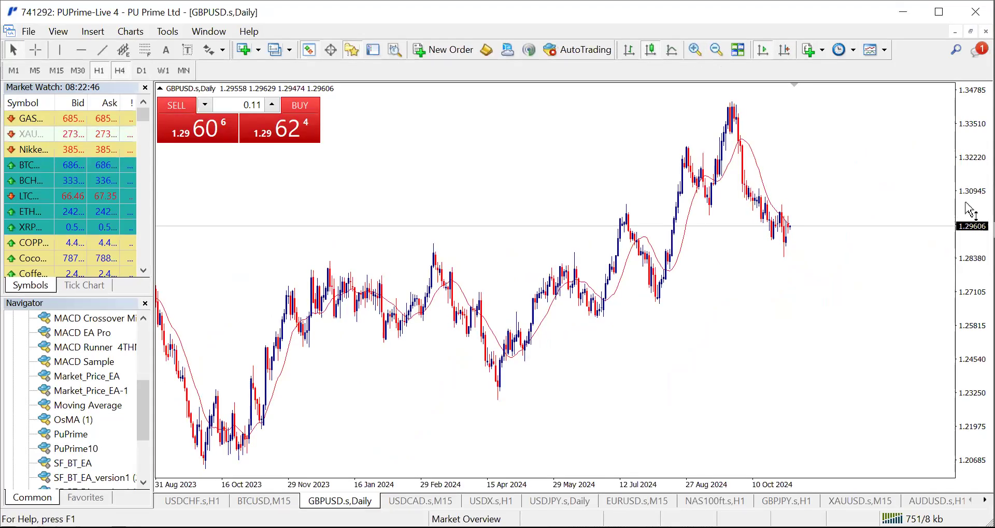
pyautogui.moveTo(965, 202); pyautogui.dragTo(964, 236)
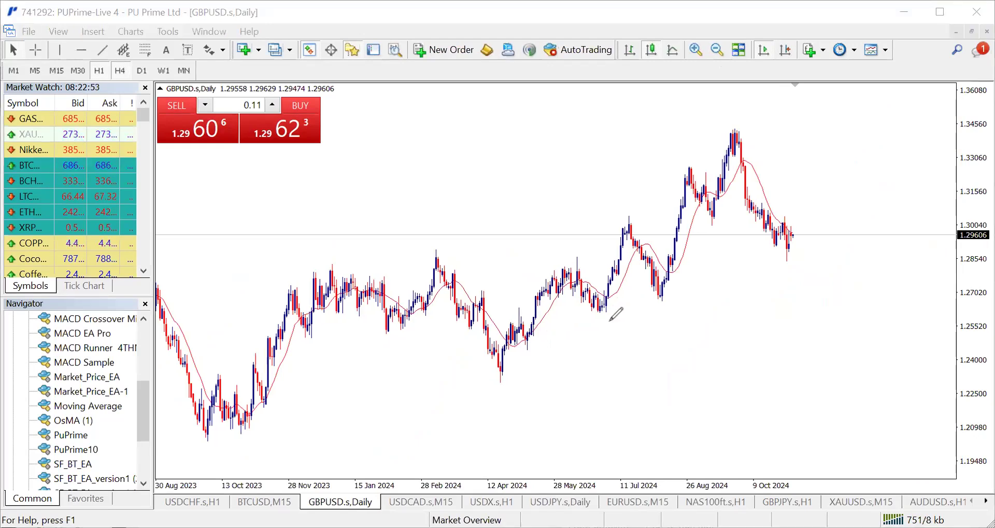
# - Trace the daily GBPUSD swings, underline the September low near 1.302, sketch a decline to about 1.255, and clear the marks
pyautogui.moveTo(591, 325)
pyautogui.mouseDown()
pyautogui.moveTo(625, 212)
pyautogui.moveTo(669, 279)
pyautogui.moveTo(688, 167)
pyautogui.moveTo(720, 222)
pyautogui.moveTo(734, 153)
pyautogui.moveTo(764, 251)
pyautogui.mouseUp()
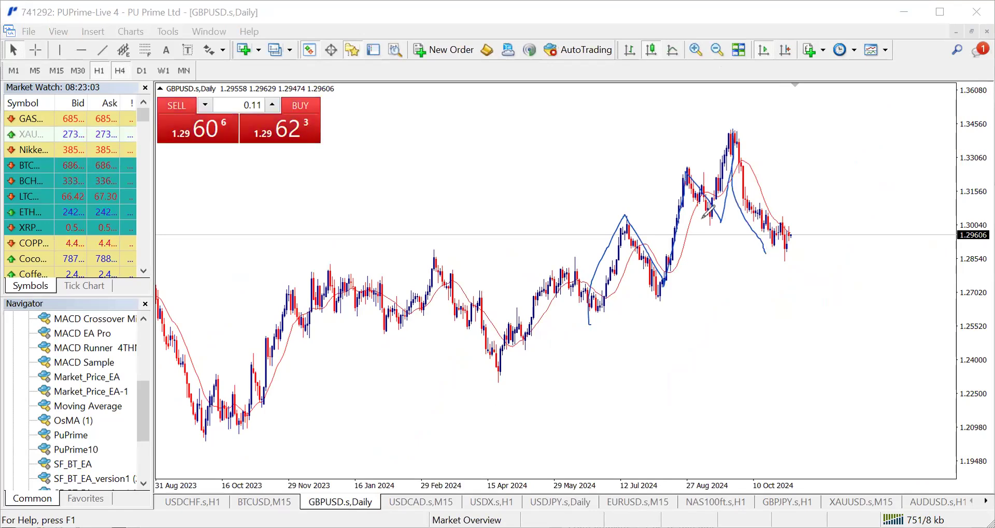
pyautogui.moveTo(727, 220); pyautogui.dragTo(760, 220)
pyautogui.moveTo(790, 236); pyautogui.dragTo(832, 328)
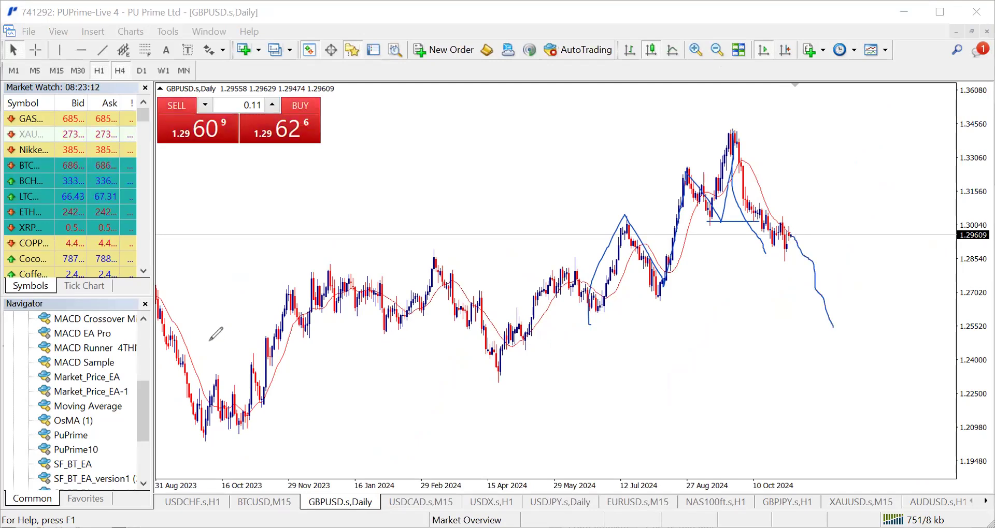
pyautogui.click(753, 187)
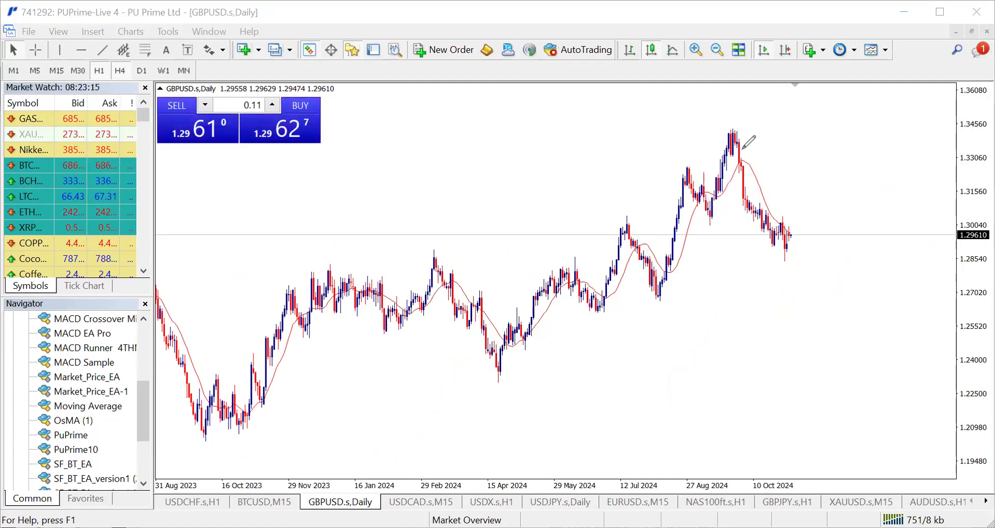
# - Mark the daily peak, the prior swing low and the latest low with level lines, sketch a drop below the latest low, and clear them
pyautogui.moveTo(732, 131); pyautogui.dragTo(818, 122)
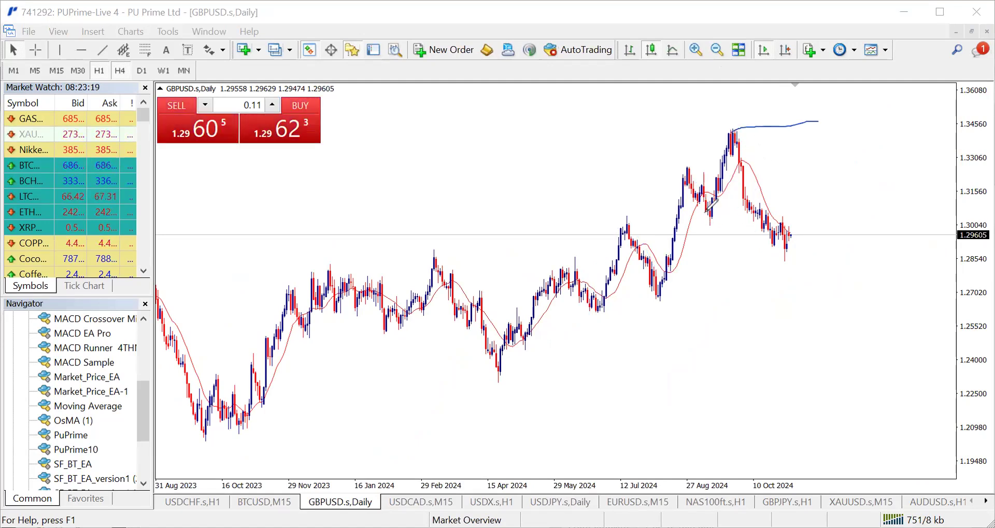
pyautogui.moveTo(718, 215); pyautogui.dragTo(749, 214)
pyautogui.moveTo(786, 257); pyautogui.dragTo(874, 258)
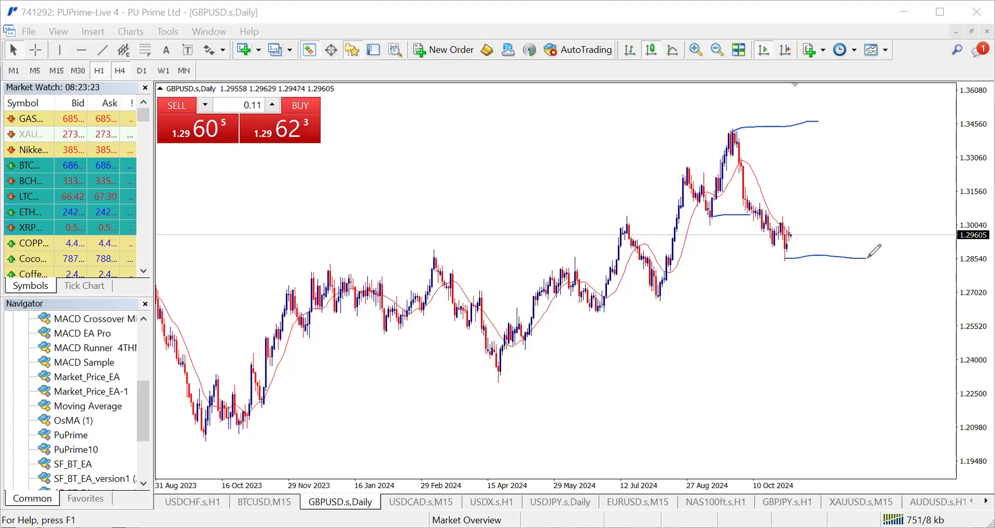
pyautogui.moveTo(791, 230); pyautogui.dragTo(806, 278)
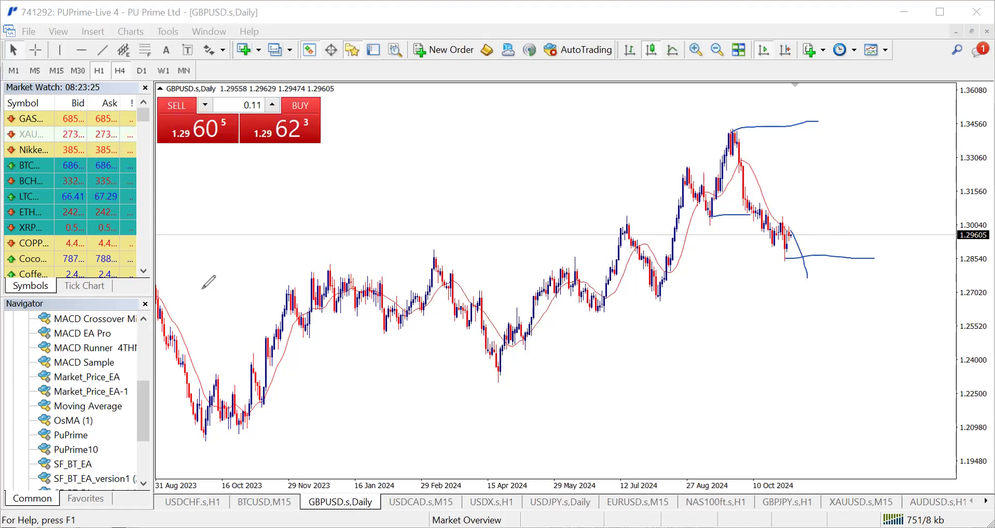
pyautogui.click(6, 396)
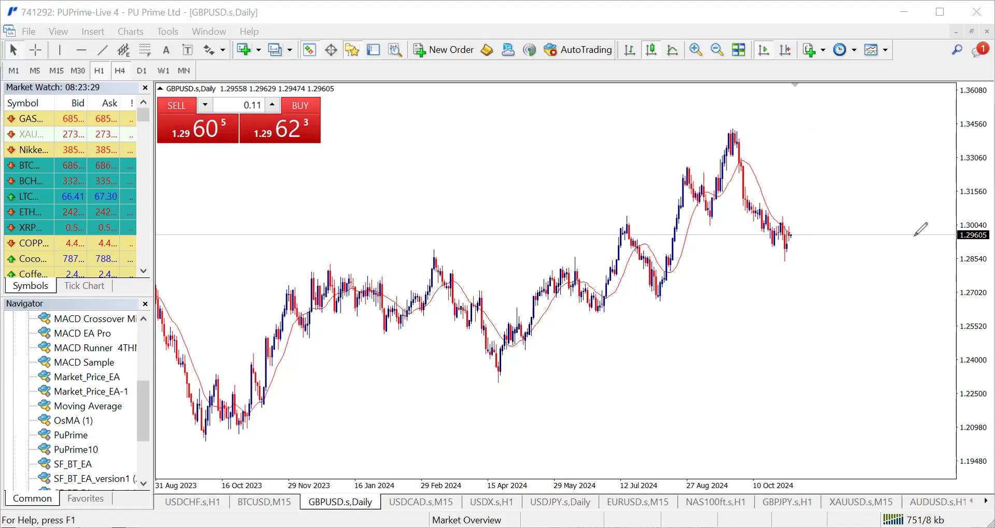
# - Sketch a rise to about 1.331 followed by a decline to about 1.236, replace it with a direct drop to about 1.255, and clear it
pyautogui.moveTo(789, 232)
pyautogui.mouseDown()
pyautogui.moveTo(797, 162)
pyautogui.moveTo(882, 292)
pyautogui.moveTo(898, 369)
pyautogui.mouseUp()
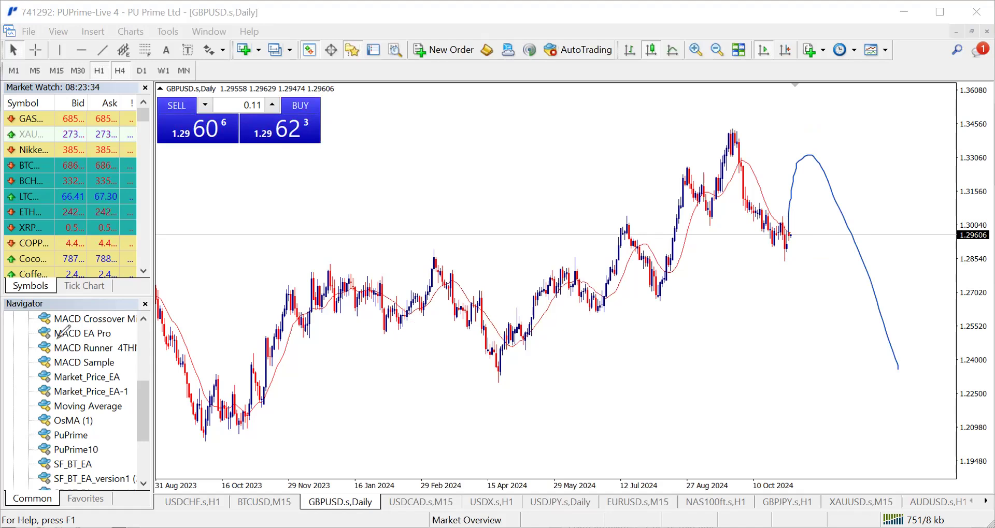
pyautogui.hotkey('ctrl', 'z')
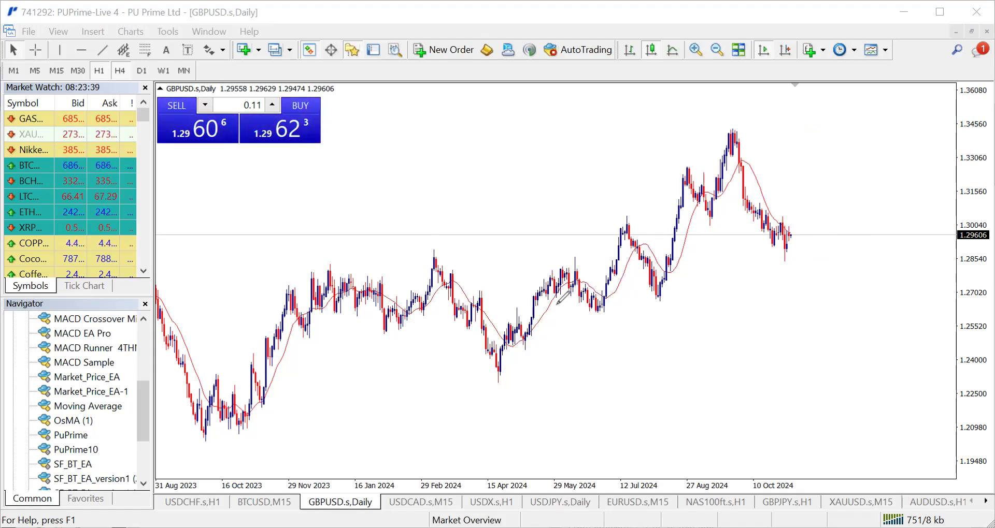
pyautogui.moveTo(787, 247)
pyautogui.mouseDown()
pyautogui.moveTo(797, 226)
pyautogui.moveTo(839, 325)
pyautogui.mouseUp()
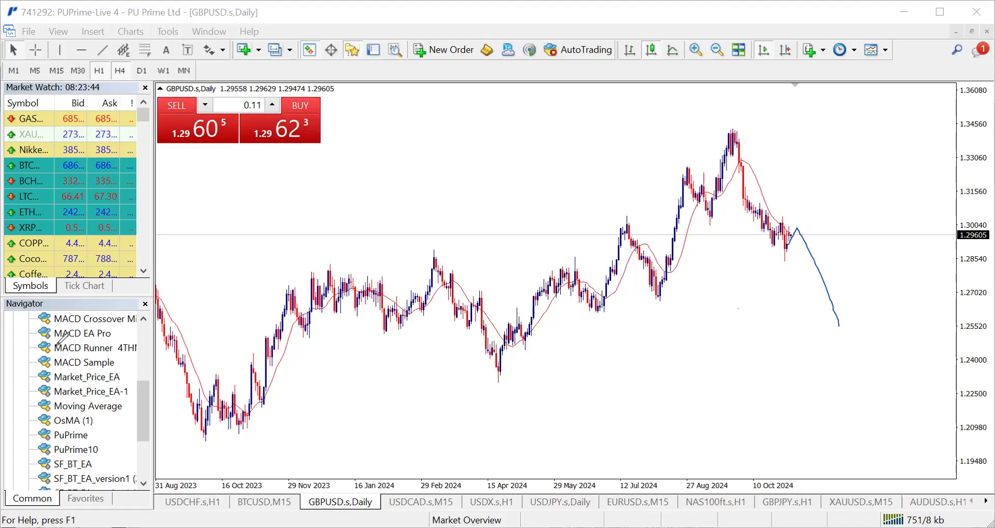
pyautogui.click(804, 165)
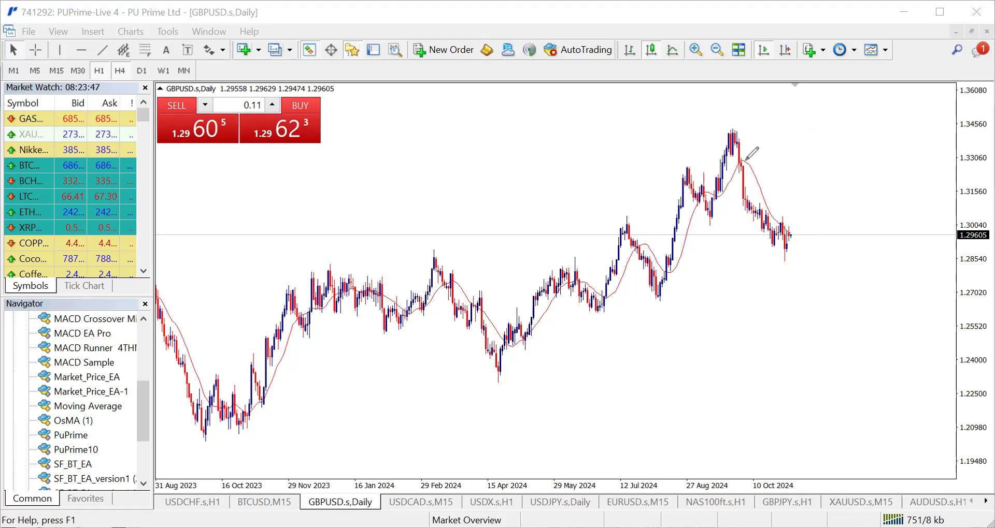
# - Outline a supply zone between about 1.326 and 1.338 beside the daily peak, clear it, and mark the latest daily low
pyautogui.moveTo(744, 142)
pyautogui.mouseDown()
pyautogui.moveTo(850, 147)
pyautogui.moveTo(737, 166)
pyautogui.moveTo(734, 150)
pyautogui.moveTo(737, 140)
pyautogui.moveTo(824, 148)
pyautogui.mouseUp()
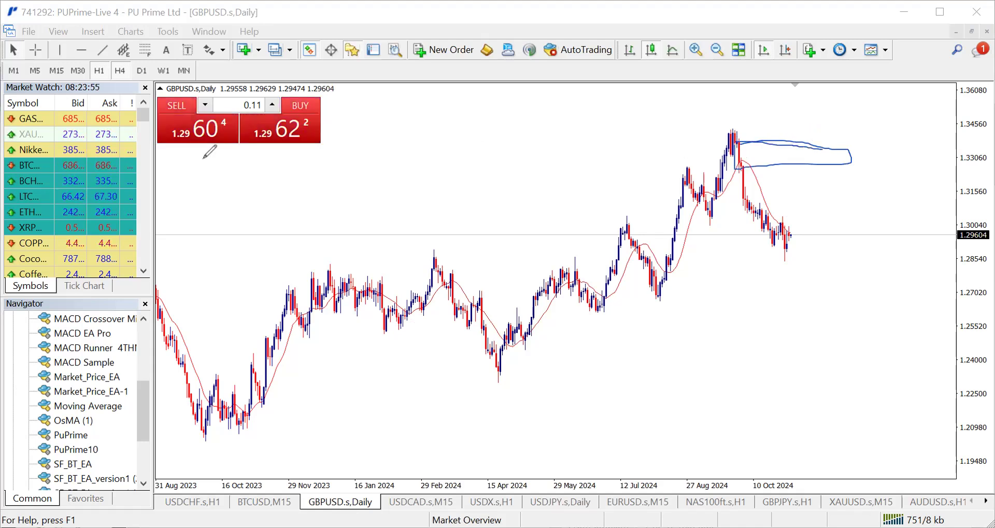
pyautogui.click(62, 219)
pyautogui.moveTo(786, 258)
pyautogui.mouseDown()
pyautogui.moveTo(797, 231)
pyautogui.moveTo(814, 265)
pyautogui.mouseUp()
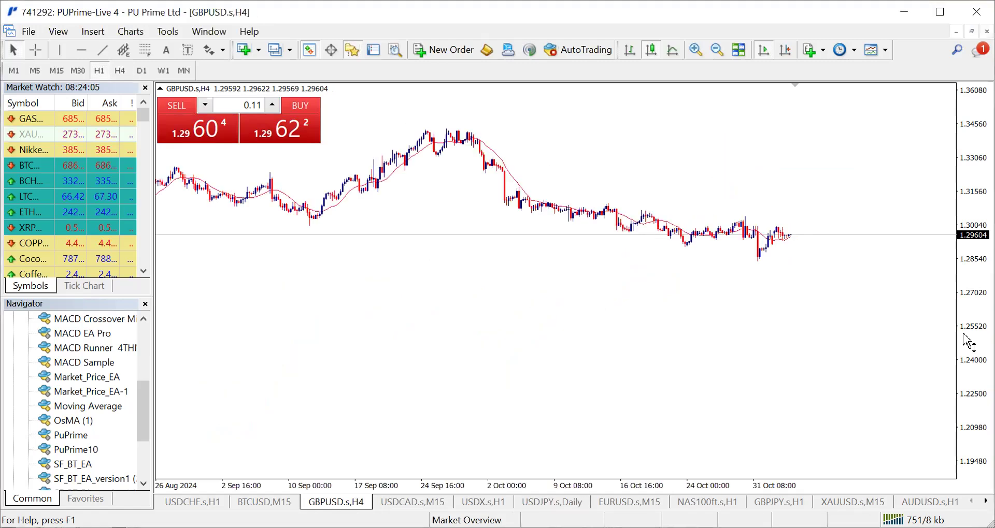
# - Show GBPUSD on the H4 timeframe and reset its price scale to fit the candles automatically
pyautogui.moveTo(963, 333); pyautogui.dragTo(948, 78)
pyautogui.moveTo(969, 426); pyautogui.dragTo(964, 103)
pyautogui.doubleClick(970, 442)
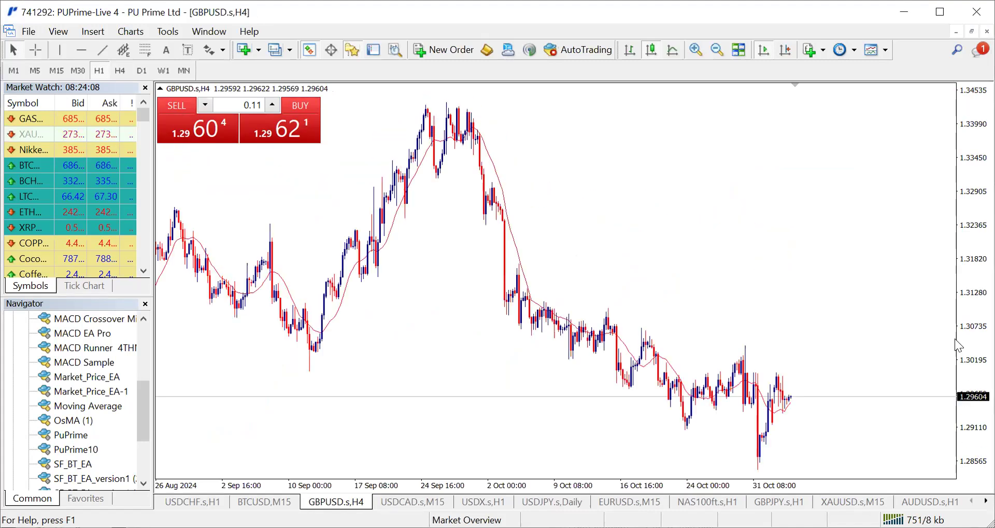
# - Trace the descending H4 swings from early October to the current price and clear the marks
pyautogui.click(9, 196)
pyautogui.moveTo(515, 279)
pyautogui.mouseDown()
pyautogui.moveTo(541, 314)
pyautogui.moveTo(557, 368)
pyautogui.mouseUp()
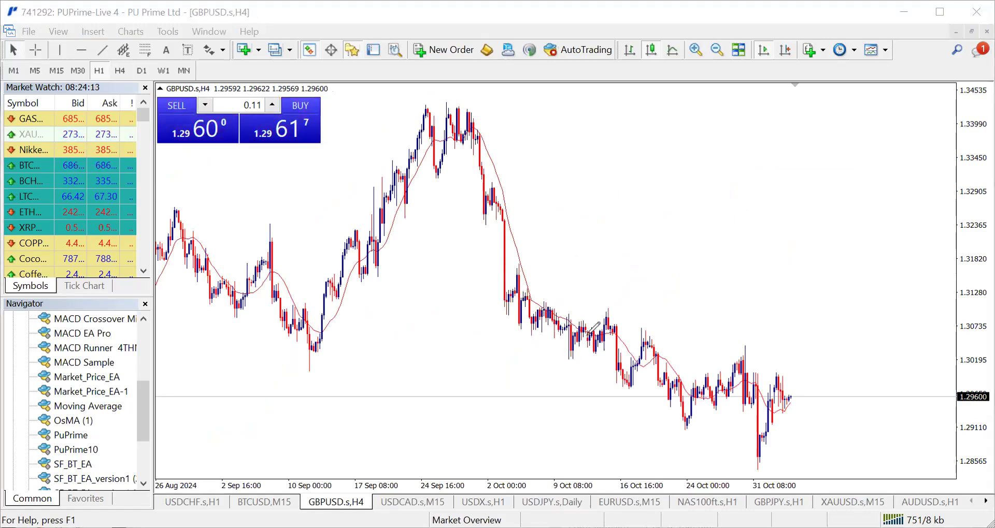
pyautogui.moveTo(637, 392)
pyautogui.mouseDown()
pyautogui.moveTo(655, 347)
pyautogui.moveTo(684, 406)
pyautogui.moveTo(738, 350)
pyautogui.moveTo(752, 449)
pyautogui.mouseUp()
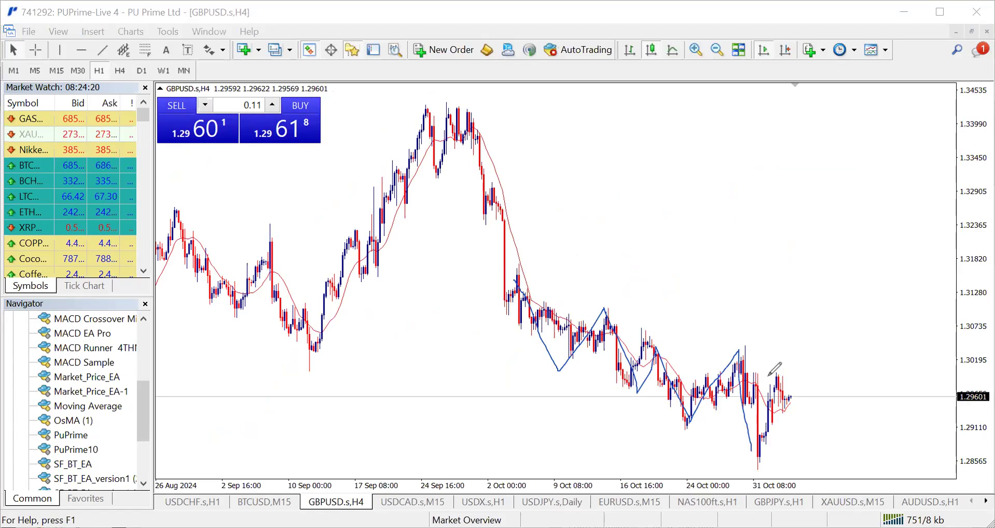
pyautogui.moveTo(767, 378); pyautogui.dragTo(790, 396)
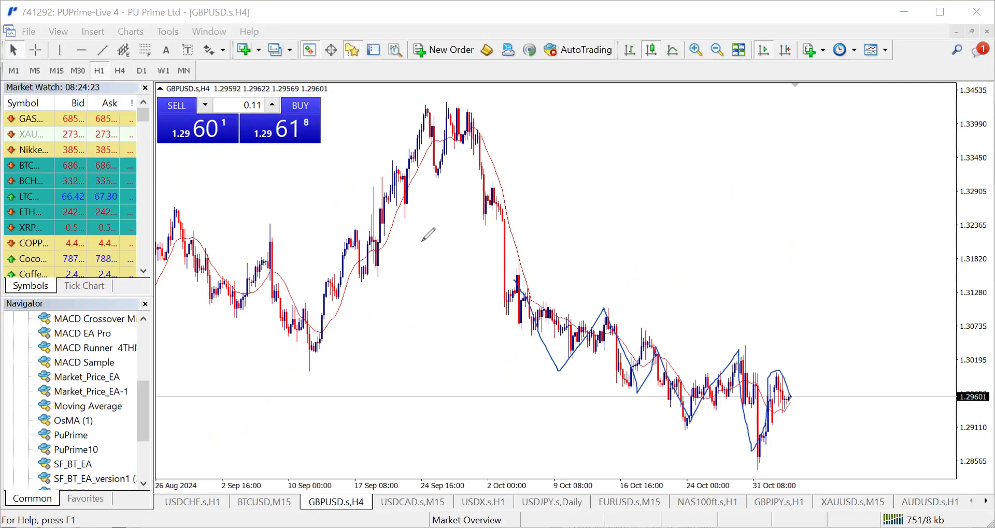
pyautogui.click(142, 51)
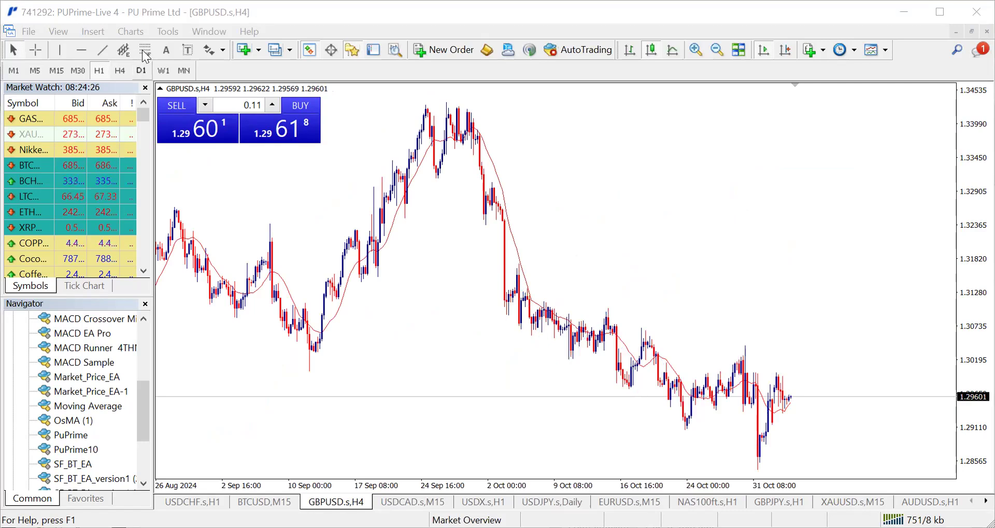
# - Draw a Fibonacci retracement from the late-October H4 high near 1.302 down to the latest swing low near 1.284
pyautogui.click(144, 50)
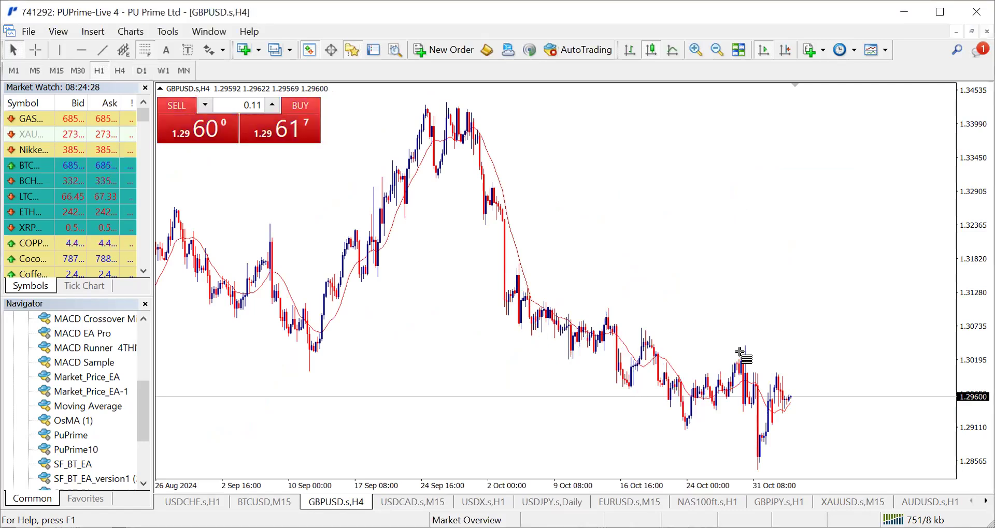
pyautogui.moveTo(749, 352); pyautogui.dragTo(750, 358)
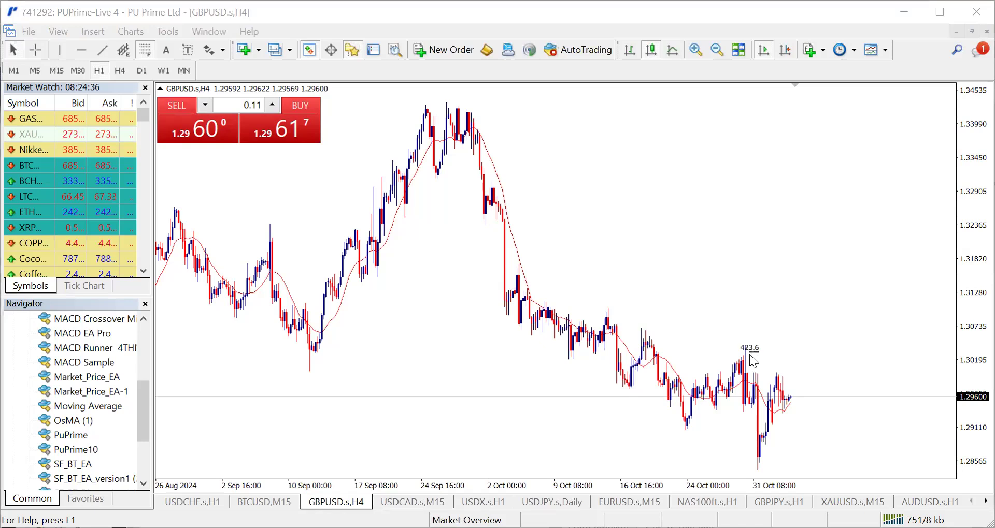
pyautogui.click(751, 351)
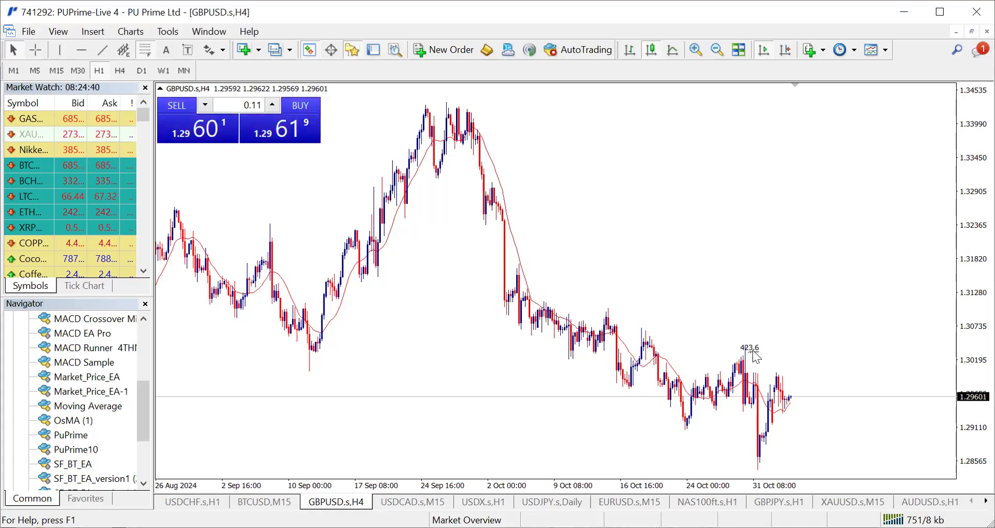
pyautogui.click(145, 50)
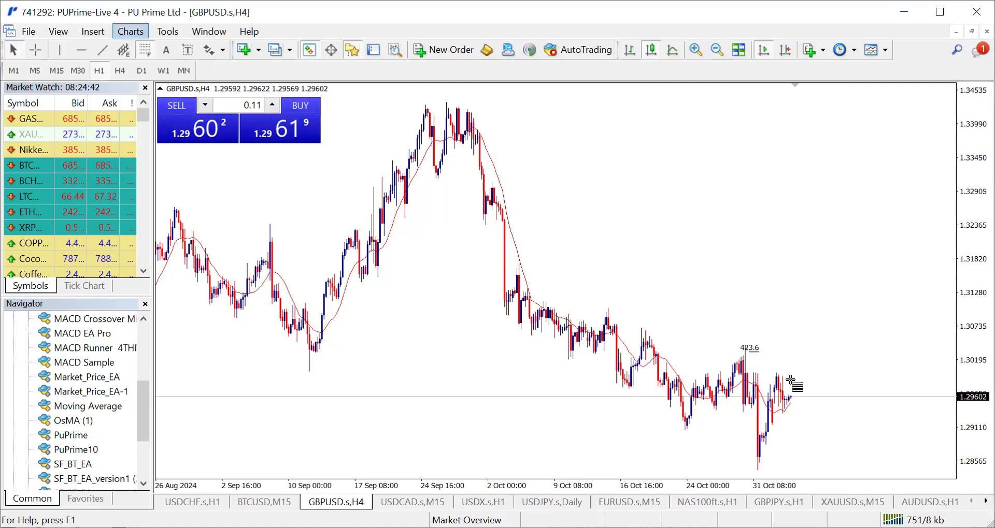
pyautogui.moveTo(825, 441); pyautogui.dragTo(856, 469)
pyautogui.click(600, 370)
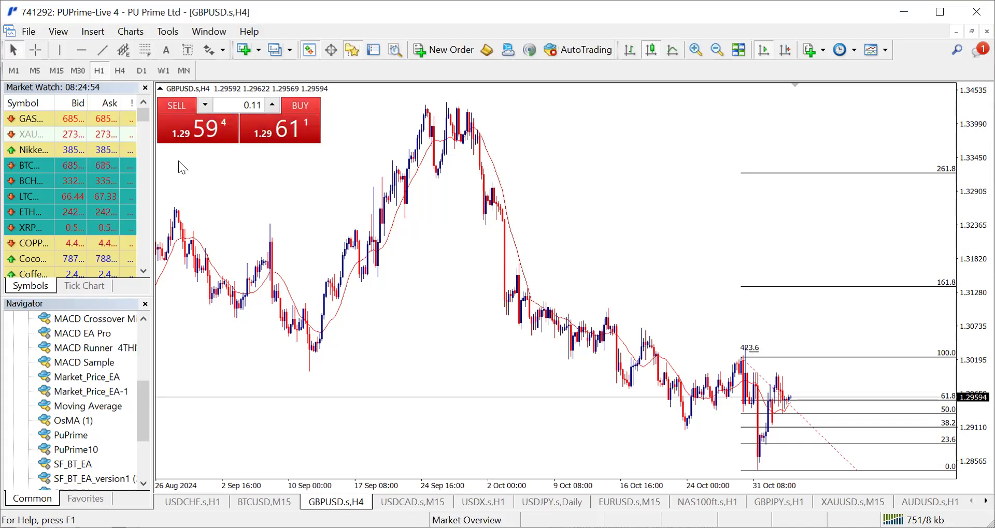
# - Mark the Fibonacci retracement levels up to 61.8 and the area above, circle the recent rebound high, and clear the marks
pyautogui.click(944, 437)
pyautogui.moveTo(945, 439)
pyautogui.mouseDown()
pyautogui.moveTo(959, 439)
pyautogui.moveTo(955, 408)
pyautogui.mouseUp()
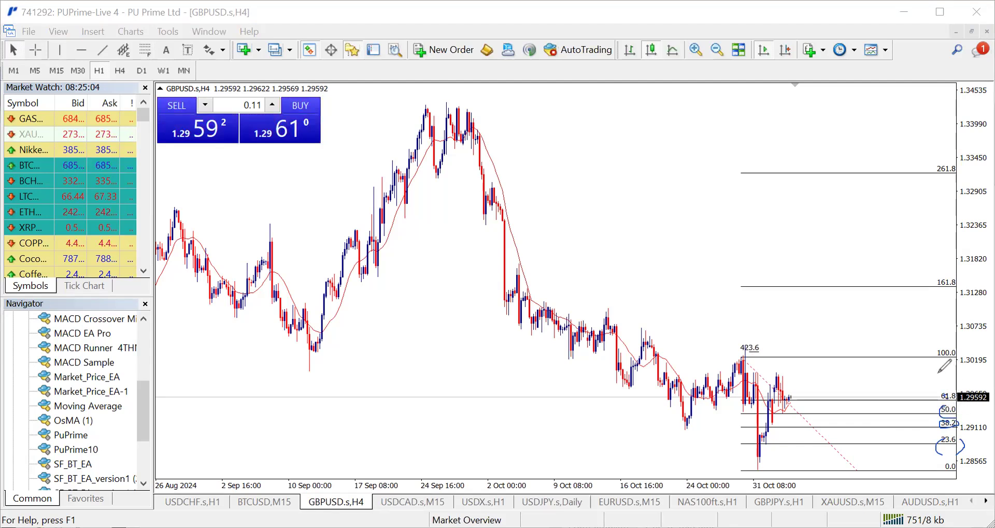
pyautogui.moveTo(939, 373); pyautogui.dragTo(937, 375)
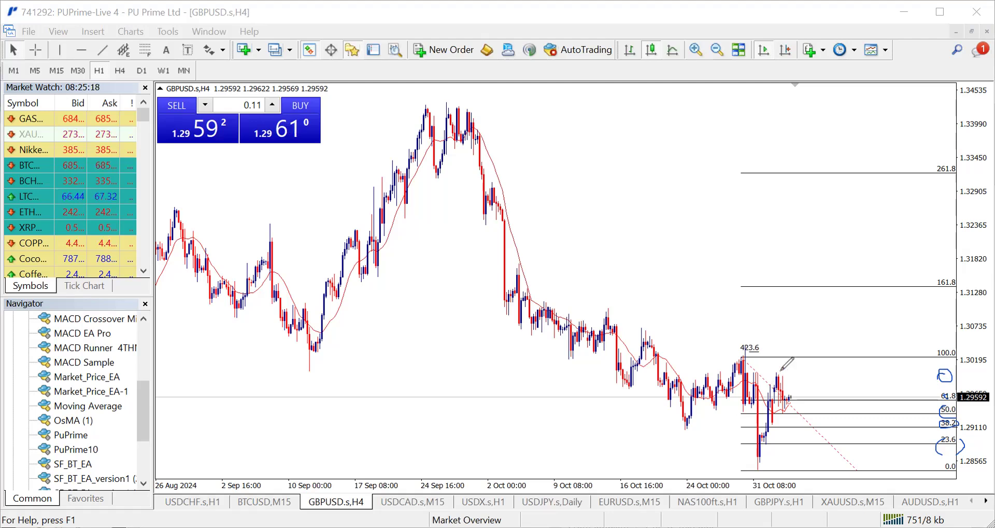
pyautogui.moveTo(777, 374)
pyautogui.mouseDown()
pyautogui.moveTo(775, 363)
pyautogui.moveTo(775, 374)
pyautogui.mouseUp()
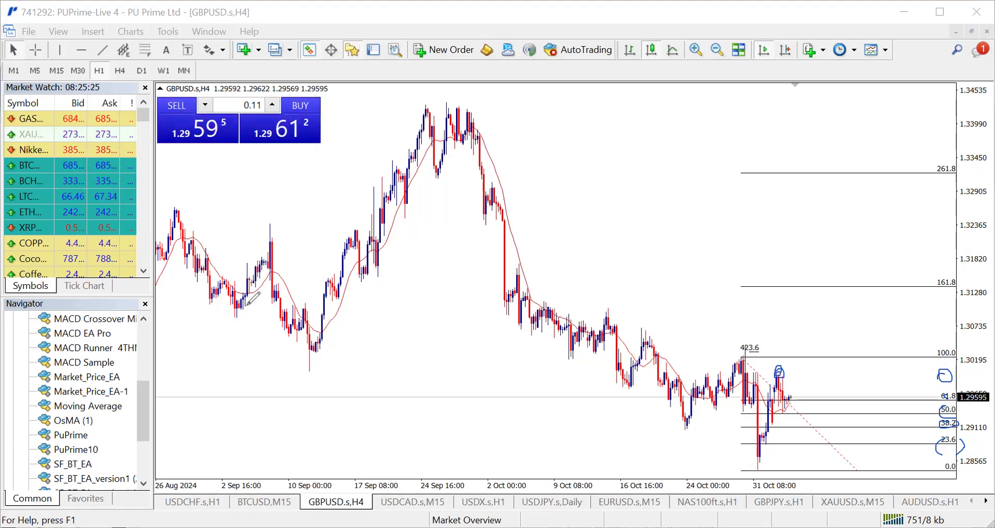
pyautogui.press('Escape')
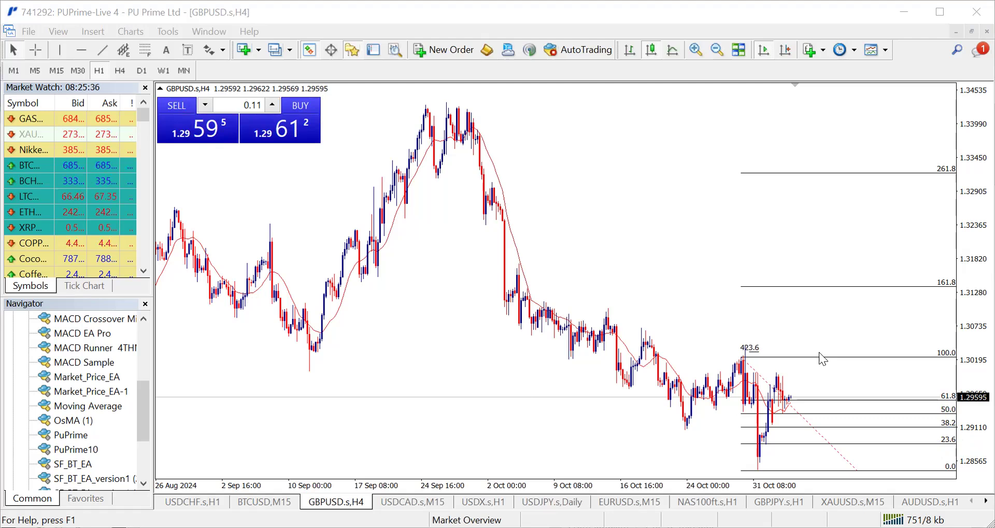
pyautogui.rightClick(567, 326)
pyautogui.click(745, 288)
pyautogui.press('-')
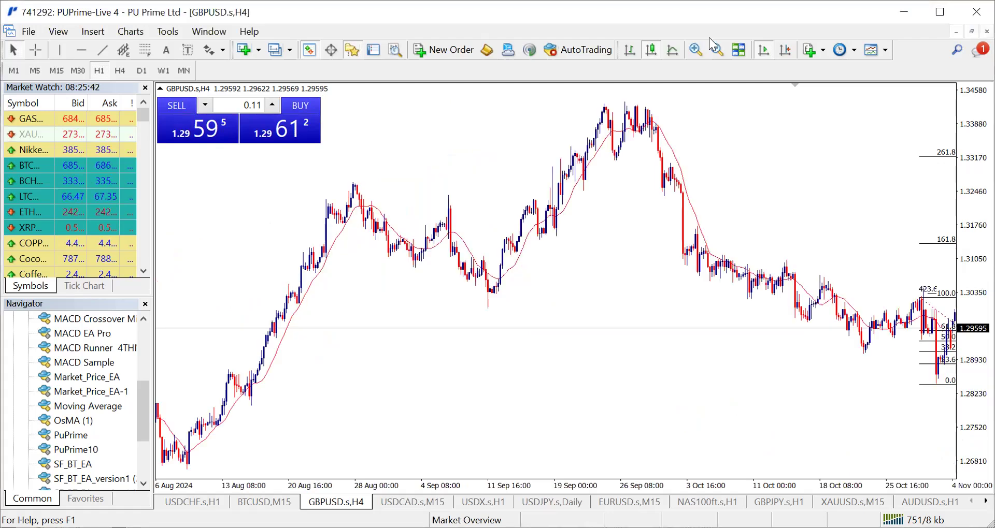
pyautogui.click(780, 52)
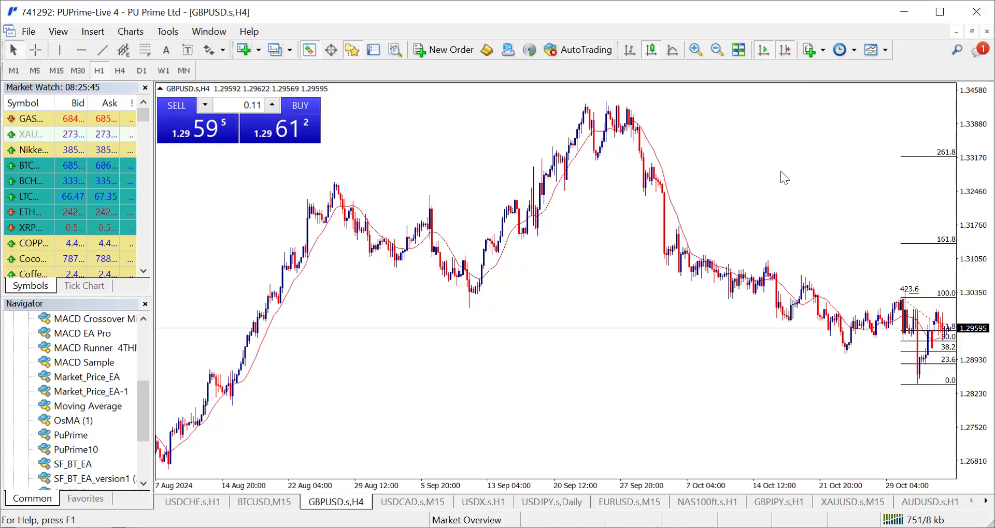
pyautogui.click(784, 51)
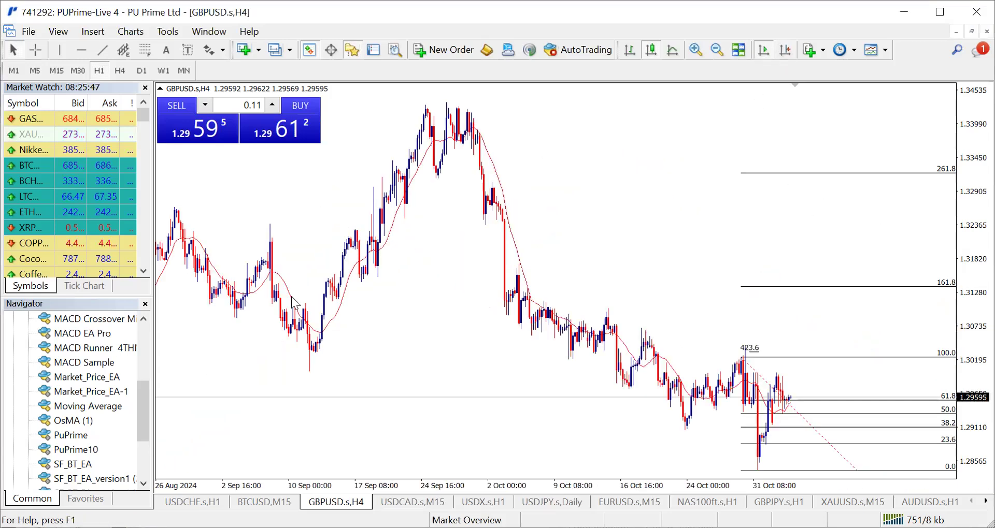
# - Draw a grey rectangle zone from the mid-October lows to beyond the current candle, spanning about 1.2985 to 1.301
pyautogui.click(96, 32)
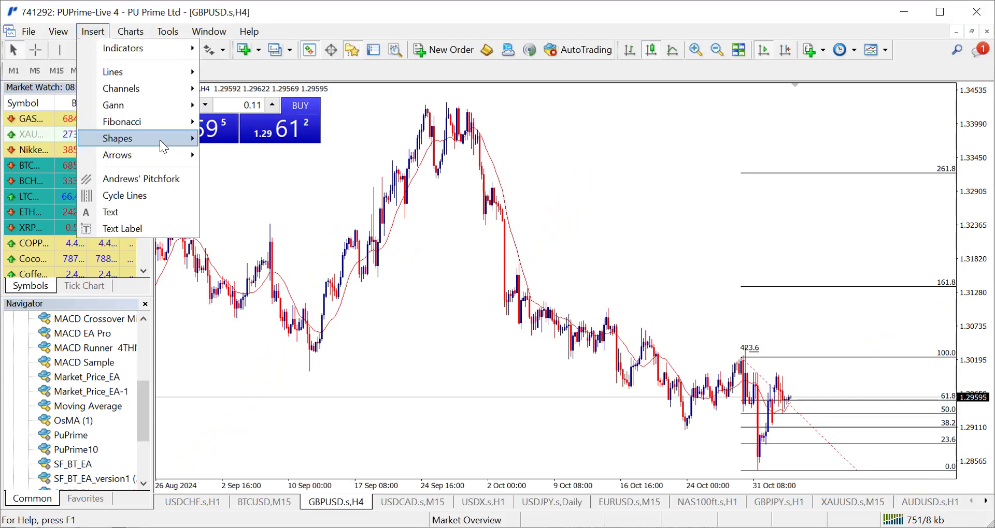
pyautogui.moveTo(160, 140)
pyautogui.click(211, 141)
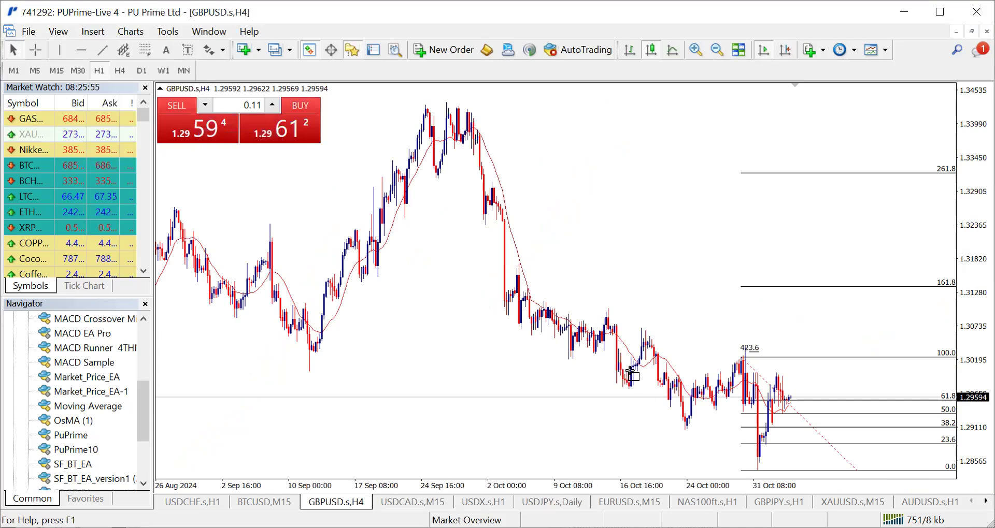
pyautogui.moveTo(618, 369)
pyautogui.mouseDown()
pyautogui.moveTo(767, 358)
pyautogui.moveTo(877, 382)
pyautogui.mouseUp()
pyautogui.doubleClick(875, 376)
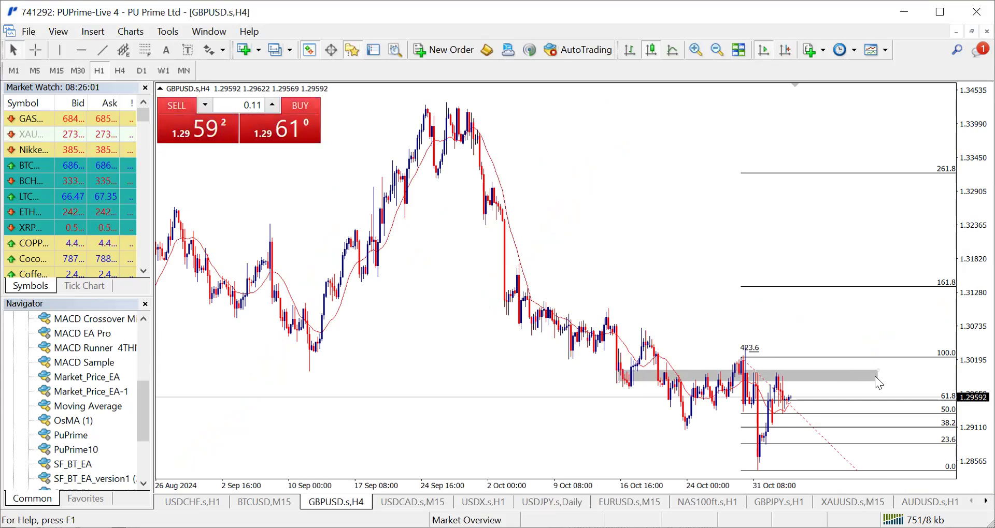
pyautogui.moveTo(875, 366); pyautogui.dragTo(872, 366)
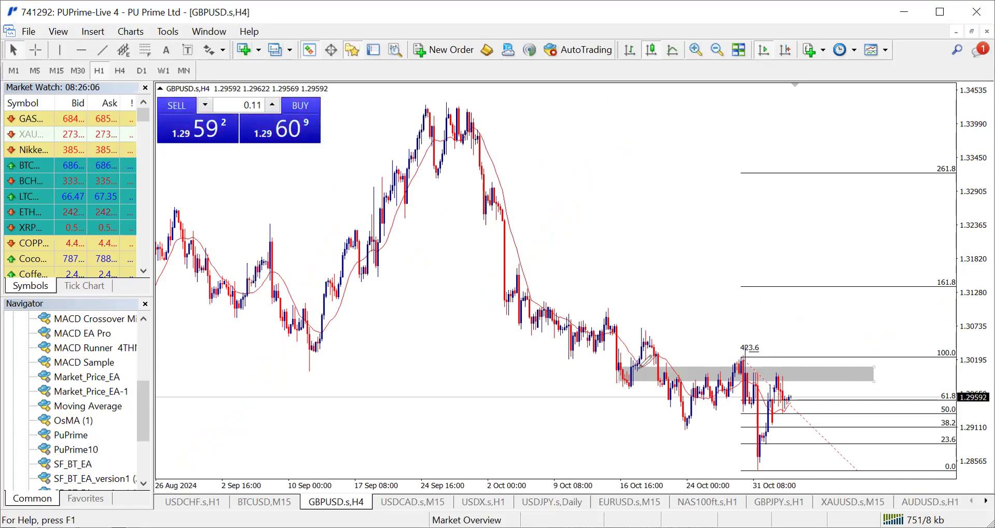
# - Circle the price reactions at the grey zone, replace them with a sketched decline to just below the Fibonacci 0.0 level, and clear it
pyautogui.moveTo(628, 370)
pyautogui.mouseDown()
pyautogui.moveTo(625, 396)
pyautogui.moveTo(658, 369)
pyautogui.moveTo(711, 392)
pyautogui.moveTo(708, 364)
pyautogui.mouseUp()
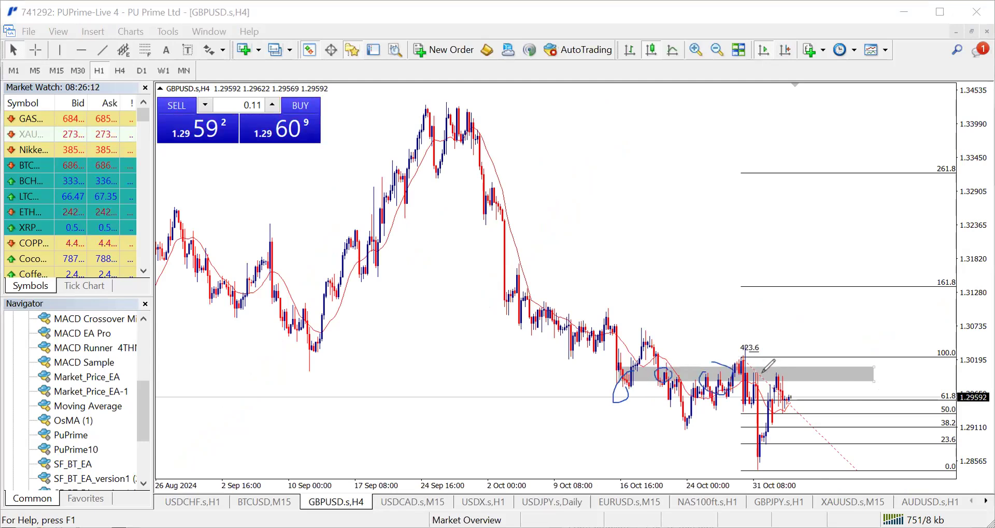
pyautogui.moveTo(783, 372)
pyautogui.mouseDown()
pyautogui.moveTo(776, 377)
pyautogui.moveTo(791, 377)
pyautogui.moveTo(771, 384)
pyautogui.moveTo(783, 370)
pyautogui.mouseUp()
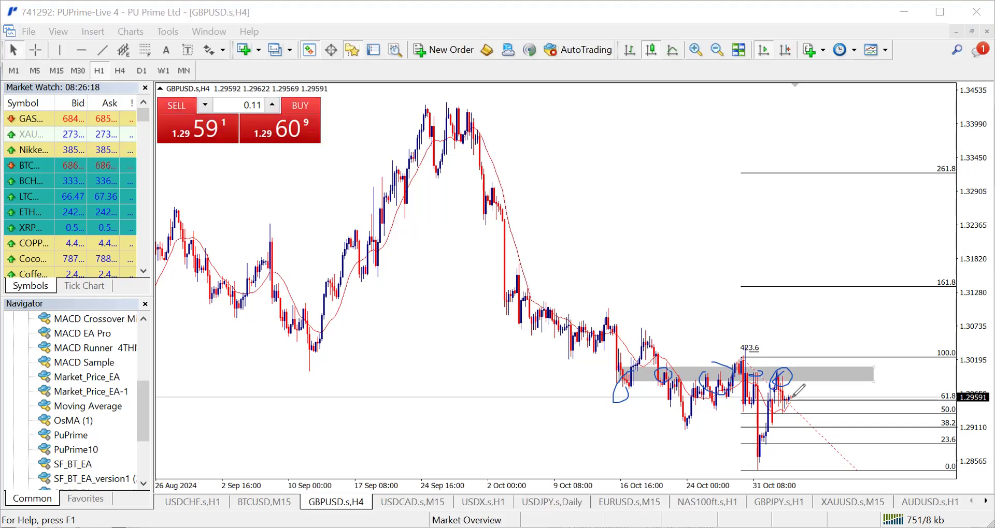
pyautogui.press('Escape')
pyautogui.moveTo(791, 398); pyautogui.dragTo(818, 474)
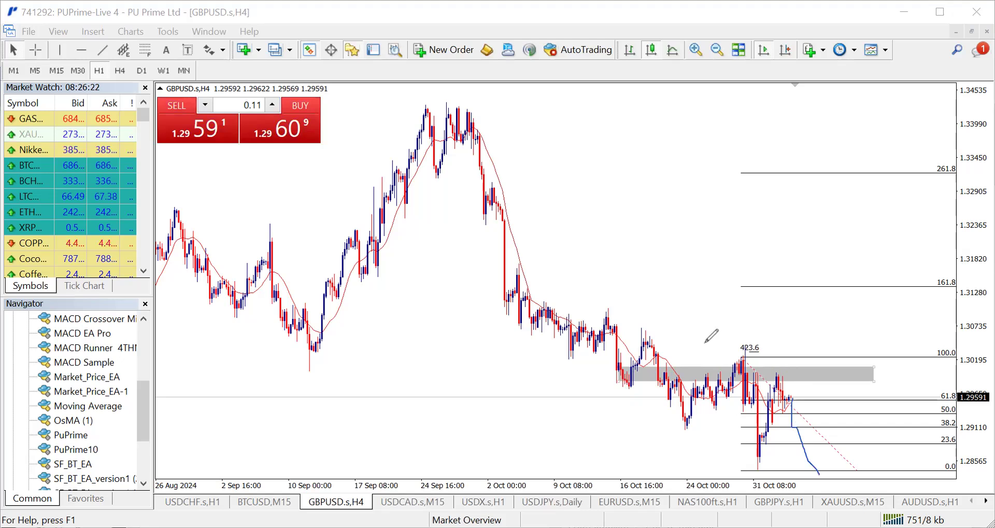
pyautogui.press('Escape')
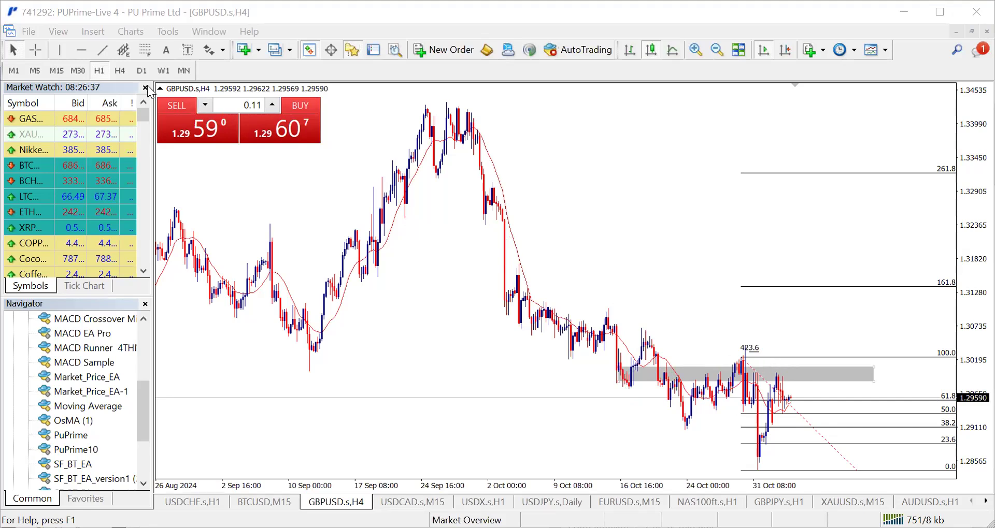
# - On the H1 timeframe, draw a rising trendline from the swing low near 1.284 along the pullback lows to about 1.299
pyautogui.click(99, 70)
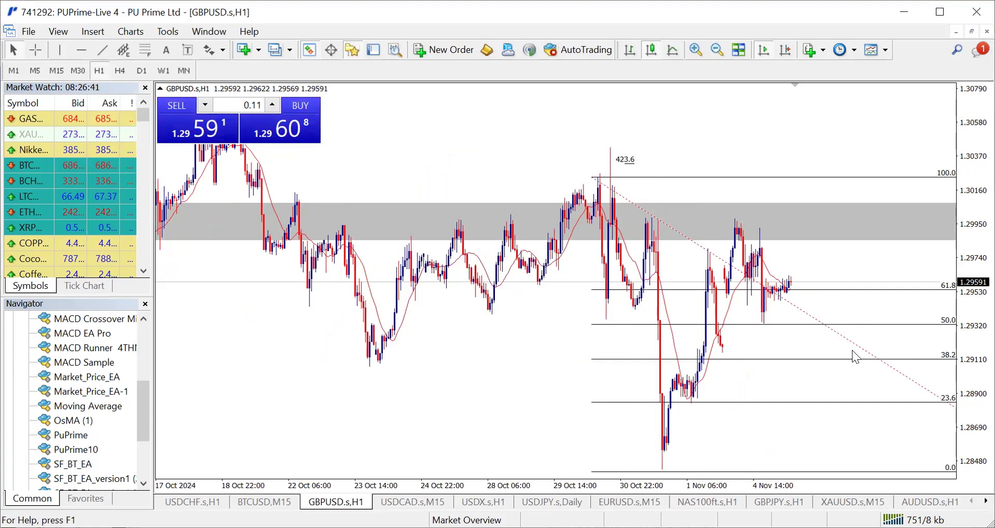
pyautogui.moveTo(968, 290); pyautogui.dragTo(968, 309)
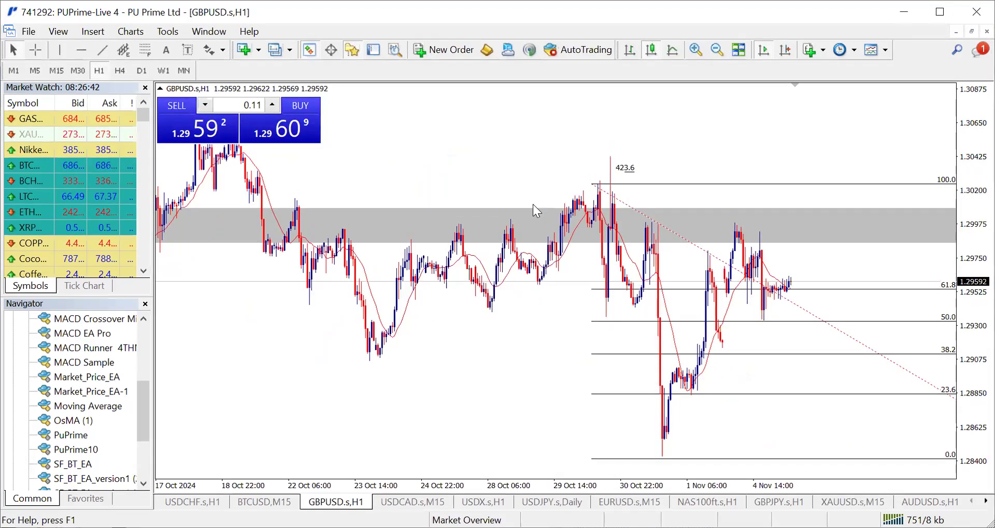
pyautogui.click(102, 50)
pyautogui.moveTo(662, 454); pyautogui.dragTo(714, 359)
pyautogui.moveTo(713, 357); pyautogui.dragTo(749, 274)
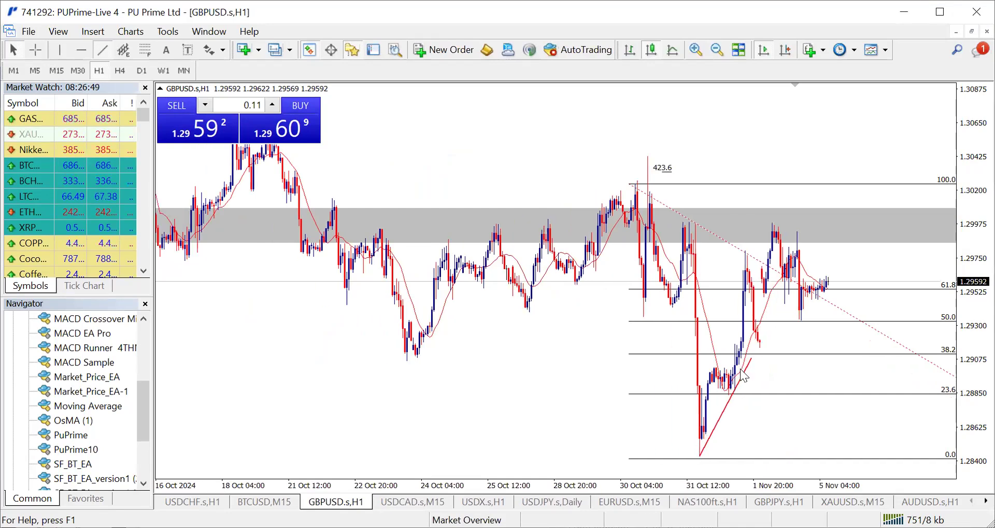
pyautogui.moveTo(742, 372); pyautogui.dragTo(781, 246)
pyautogui.moveTo(661, 457); pyautogui.dragTo(658, 456)
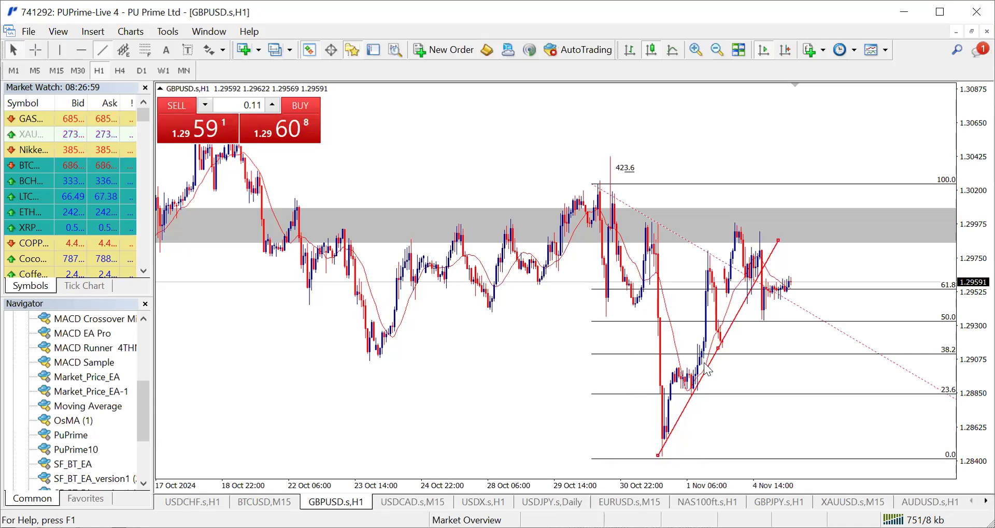
# - Copy the rising H1 trendline and place the parallel copy above the price, from about 1.288 to 1.302, to form a channel
pyautogui.click(102, 49)
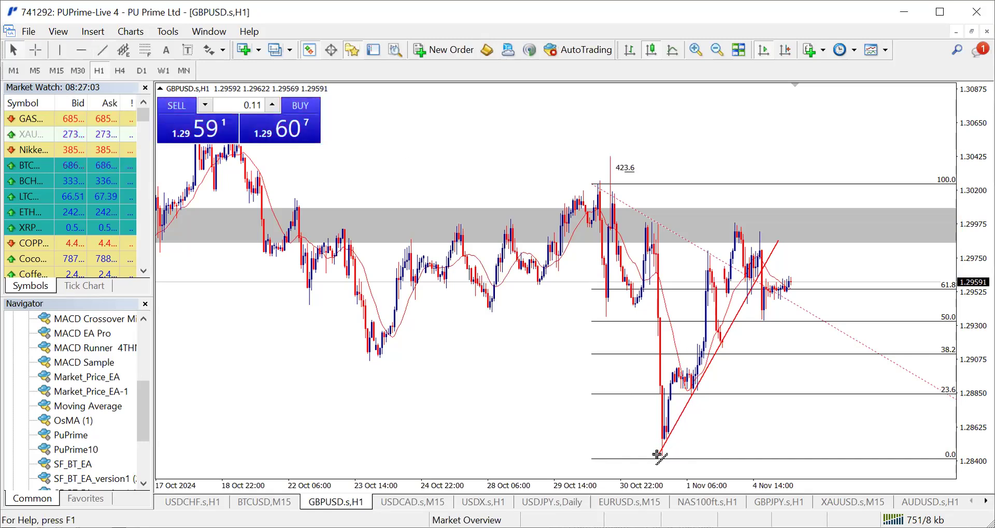
pyautogui.moveTo(687, 404); pyautogui.dragTo(777, 239)
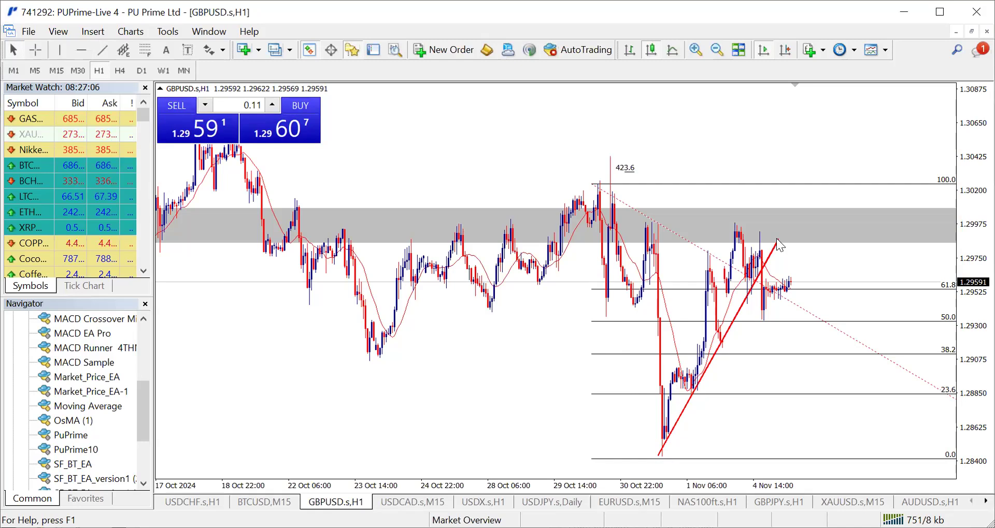
pyautogui.doubleClick(716, 347)
pyautogui.moveTo(708, 326); pyautogui.dragTo(692, 300)
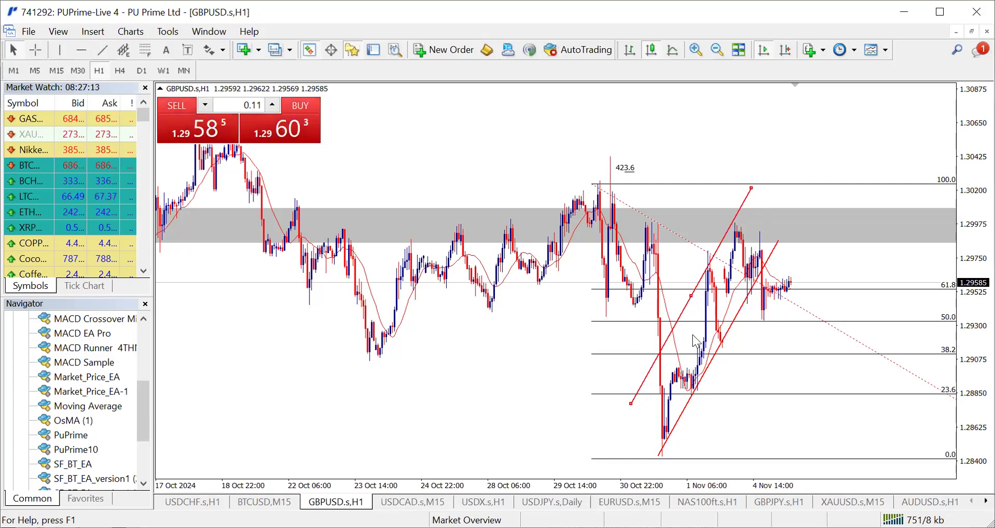
pyautogui.doubleClick(673, 323)
# - Sketch the drop, channel and breakdown, replace it with a decline from the current price to about 1.287, circle the channel's high, and clear the marks
pyautogui.moveTo(649, 254)
pyautogui.mouseDown()
pyautogui.moveTo(650, 422)
pyautogui.moveTo(715, 314)
pyautogui.moveTo(689, 290)
pyautogui.moveTo(751, 241)
pyautogui.moveTo(772, 283)
pyautogui.mouseUp()
pyautogui.moveTo(787, 380); pyautogui.dragTo(786, 430)
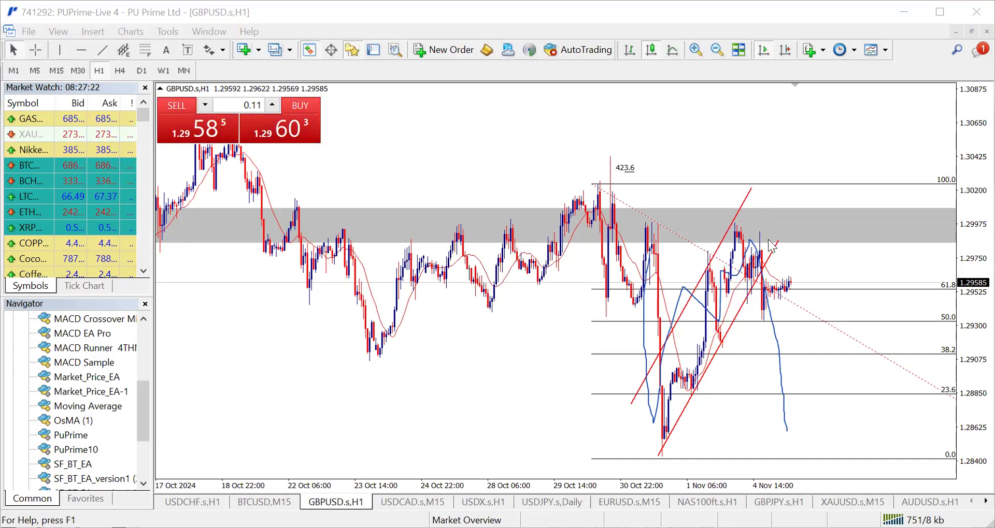
pyautogui.hotkey('ctrl', 'z')
pyautogui.moveTo(789, 282); pyautogui.dragTo(829, 411)
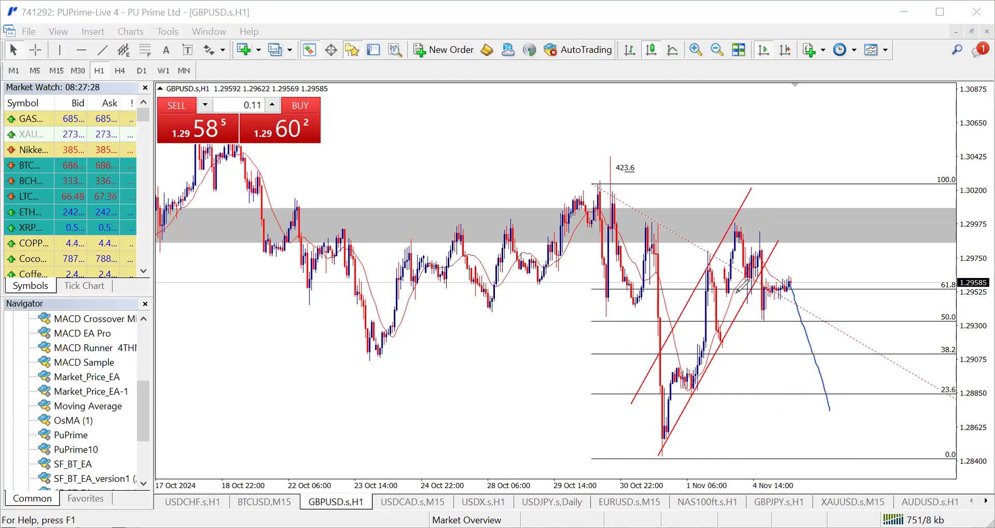
pyautogui.moveTo(759, 207)
pyautogui.mouseDown()
pyautogui.moveTo(724, 218)
pyautogui.moveTo(757, 205)
pyautogui.moveTo(736, 248)
pyautogui.moveTo(730, 208)
pyautogui.moveTo(725, 228)
pyautogui.moveTo(758, 197)
pyautogui.moveTo(726, 233)
pyautogui.moveTo(718, 214)
pyautogui.mouseUp()
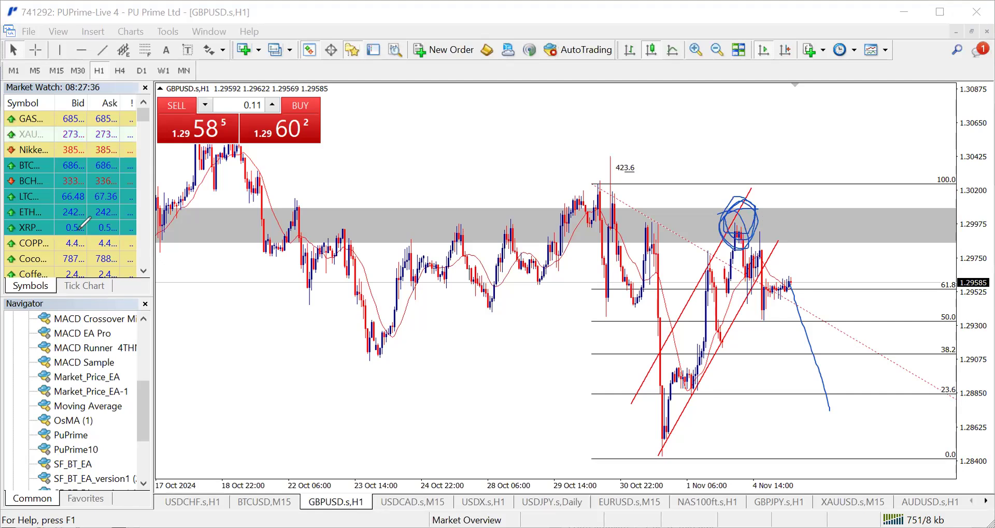
pyautogui.press('Escape')
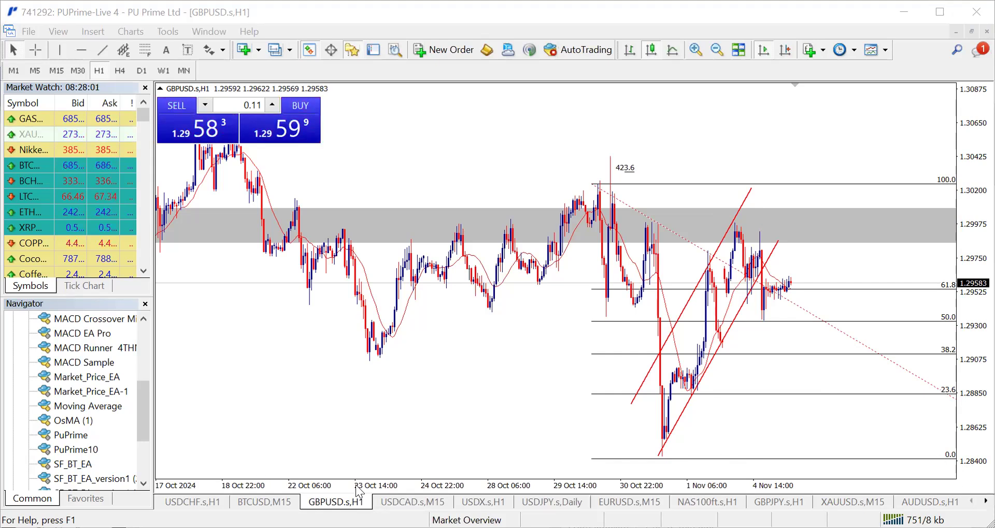
# - Show USDCHF on the daily timeframe and sketch the decline from the July high, the October rebound and a further rise to about 0.884
pyautogui.click(180, 503)
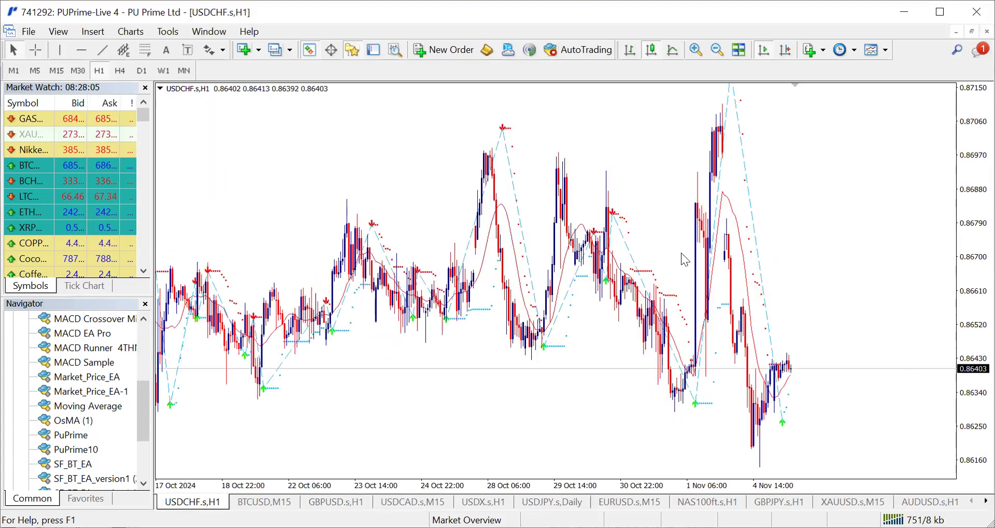
pyautogui.hotkey('alt', 'Tab')
pyautogui.press('Return')
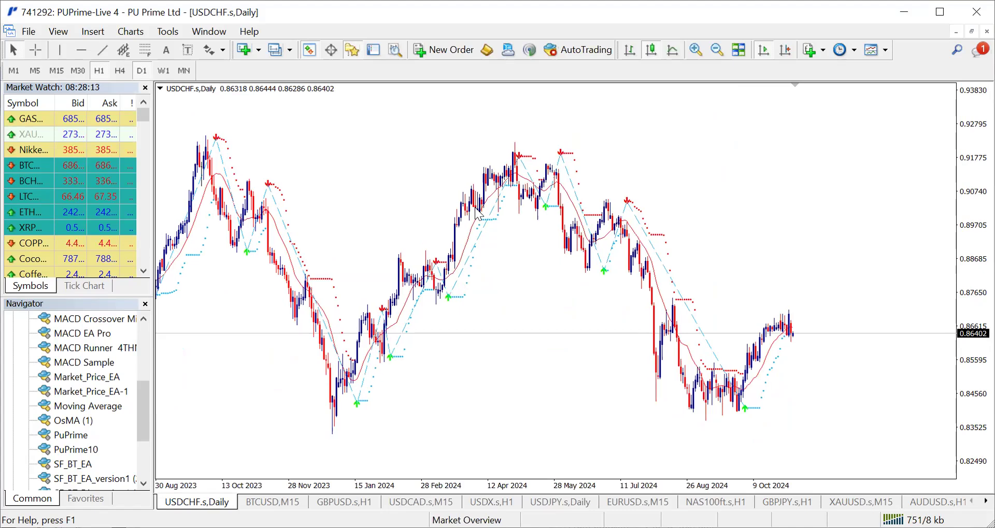
pyautogui.moveTo(973, 259); pyautogui.dragTo(974, 265)
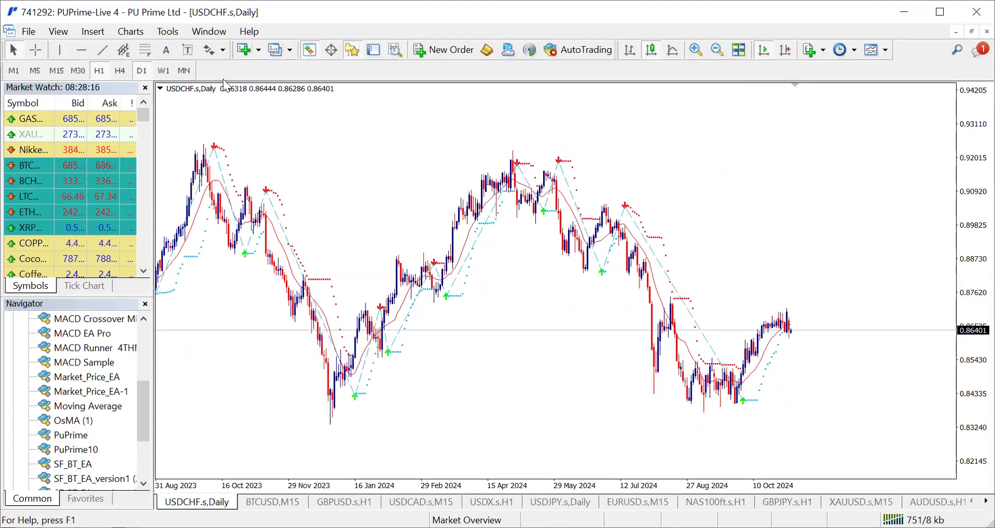
pyautogui.hotkey('ctrl', 'shift', 'd')
pyautogui.moveTo(605, 204)
pyautogui.mouseDown()
pyautogui.moveTo(744, 387)
pyautogui.moveTo(736, 397)
pyautogui.moveTo(753, 334)
pyautogui.moveTo(770, 316)
pyautogui.moveTo(783, 332)
pyautogui.moveTo(787, 268)
pyautogui.mouseUp()
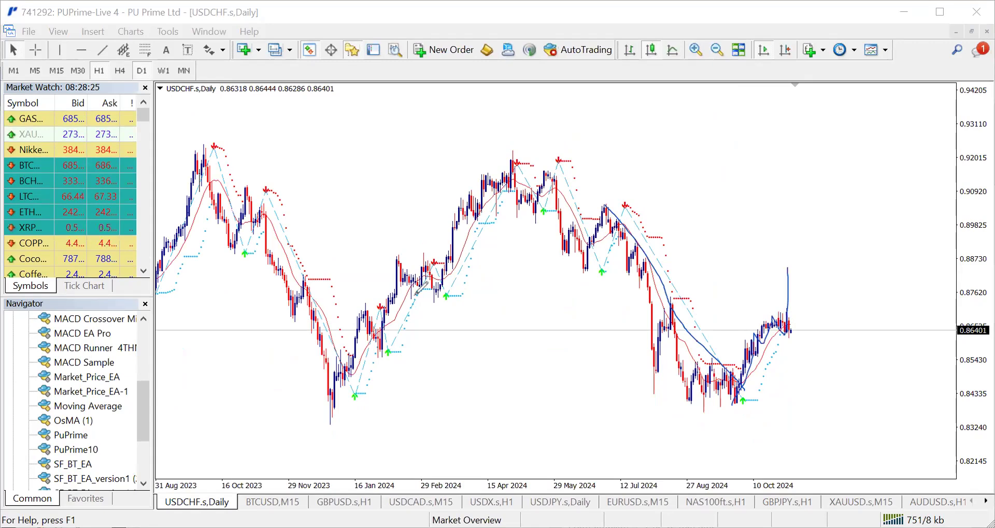
# - Draw a grey rectangle zone over the late-August to September highs at about 0.850 to 0.853, extending past the current candle, and sketch the break above it
pyautogui.click(89, 23)
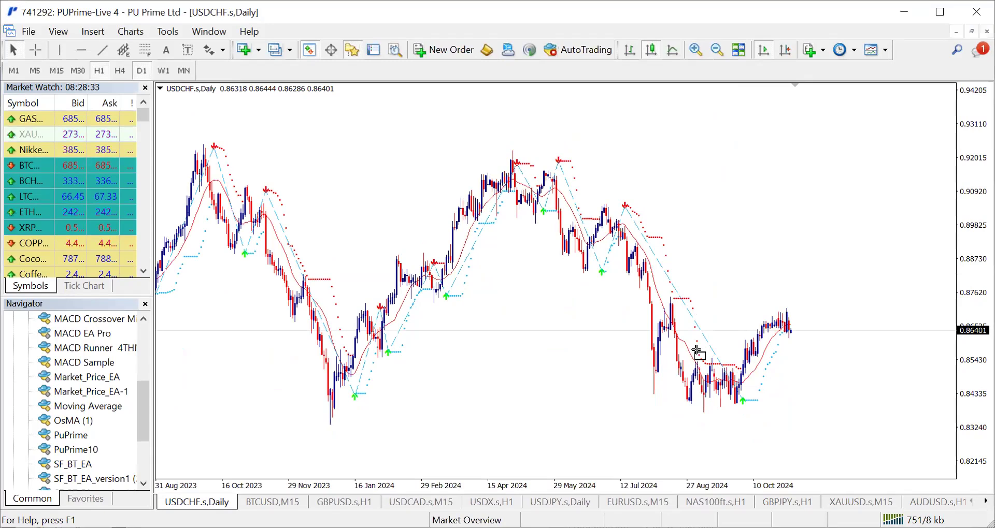
pyautogui.moveTo(697, 350); pyautogui.dragTo(856, 359)
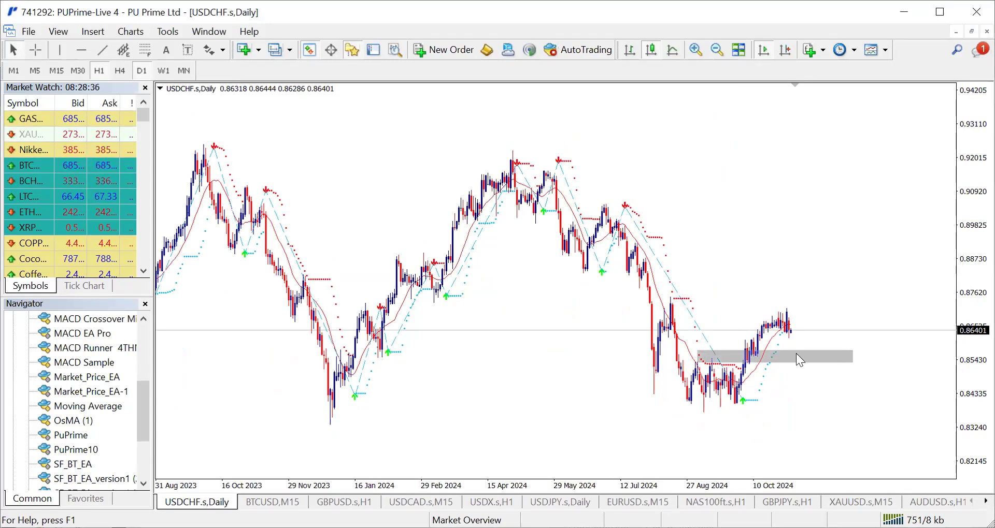
pyautogui.moveTo(775, 356); pyautogui.dragTo(771, 367)
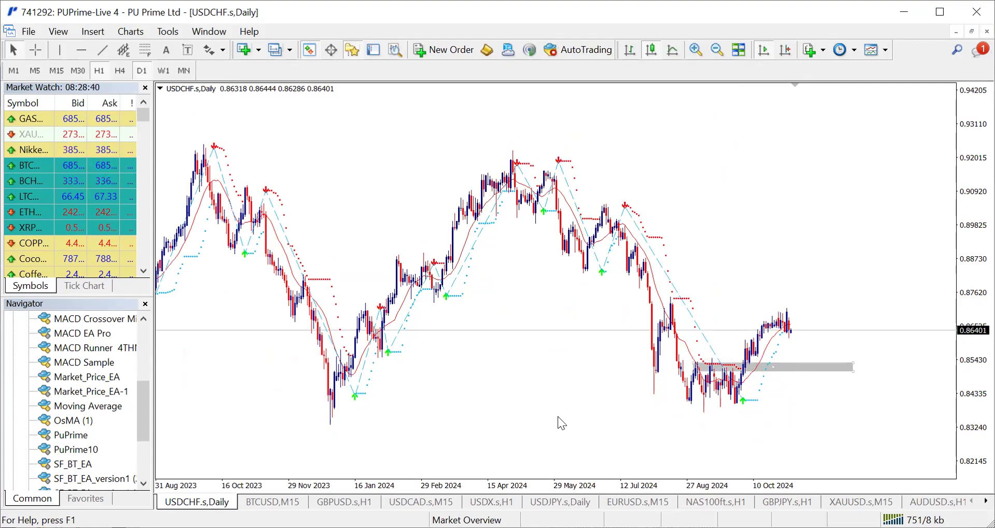
pyautogui.moveTo(743, 363); pyautogui.dragTo(760, 355)
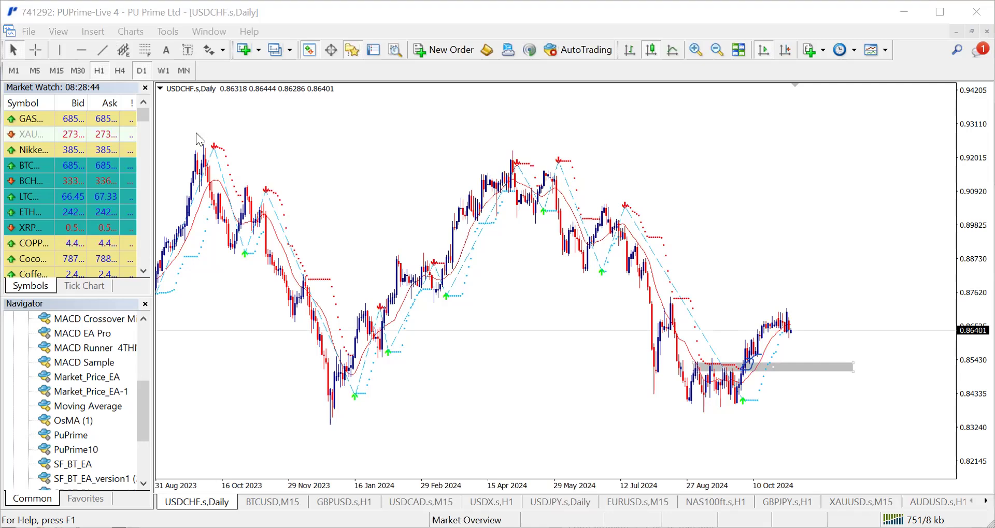
# - Draw a second grey rectangle zone at about 0.860 to 0.863 reaching past the current candle, sketch a rise to about 0.883, and clear the sketch
pyautogui.click(229, 136)
pyautogui.moveTo(663, 332); pyautogui.dragTo(830, 342)
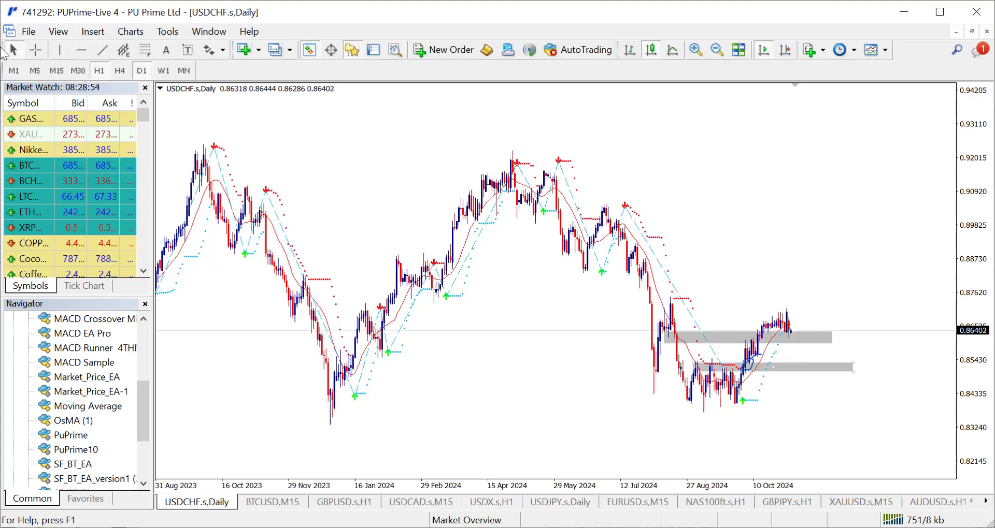
pyautogui.moveTo(790, 334); pyautogui.dragTo(801, 272)
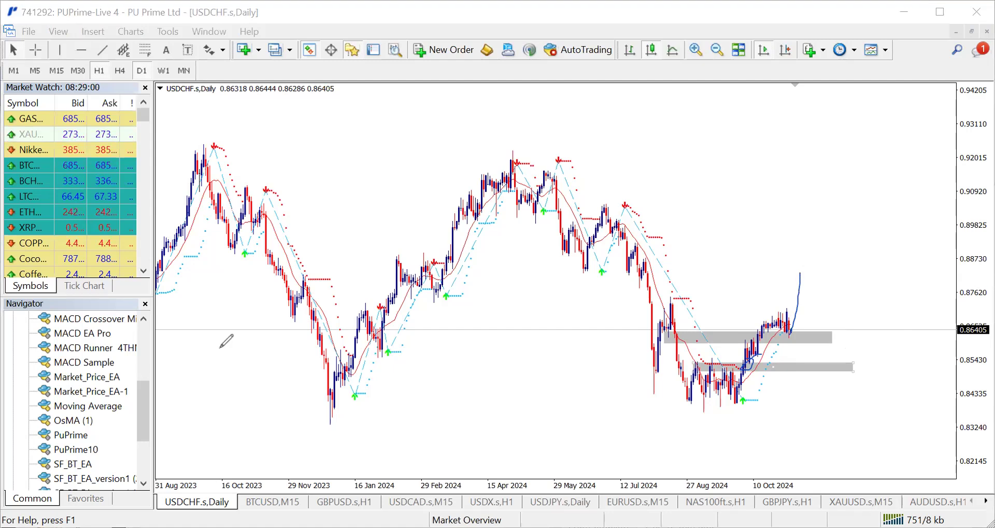
pyautogui.press('Escape')
# - Circle the latest daily candles' reaction at the upper grey zone, sketch a rise to about 0.874, and clear the marks
pyautogui.doubleClick(974, 276)
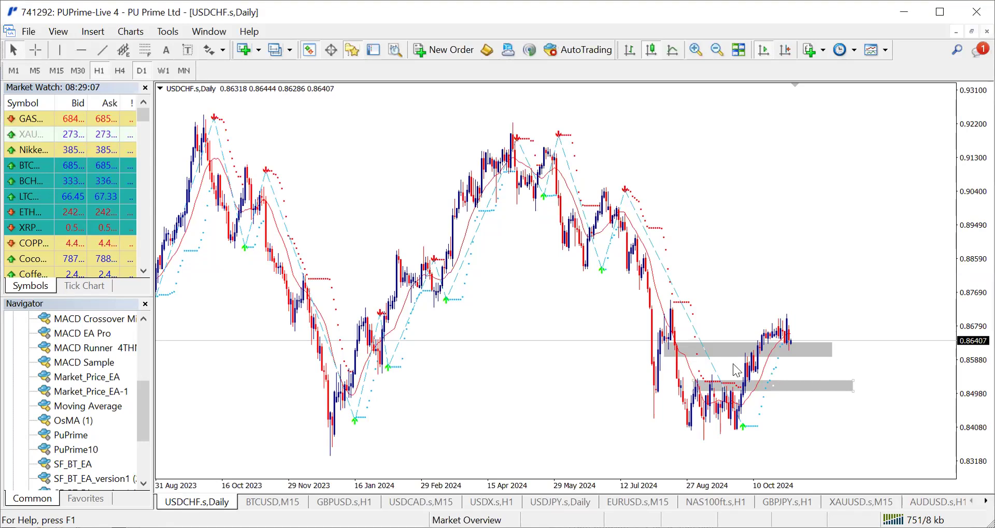
pyautogui.click(811, 490)
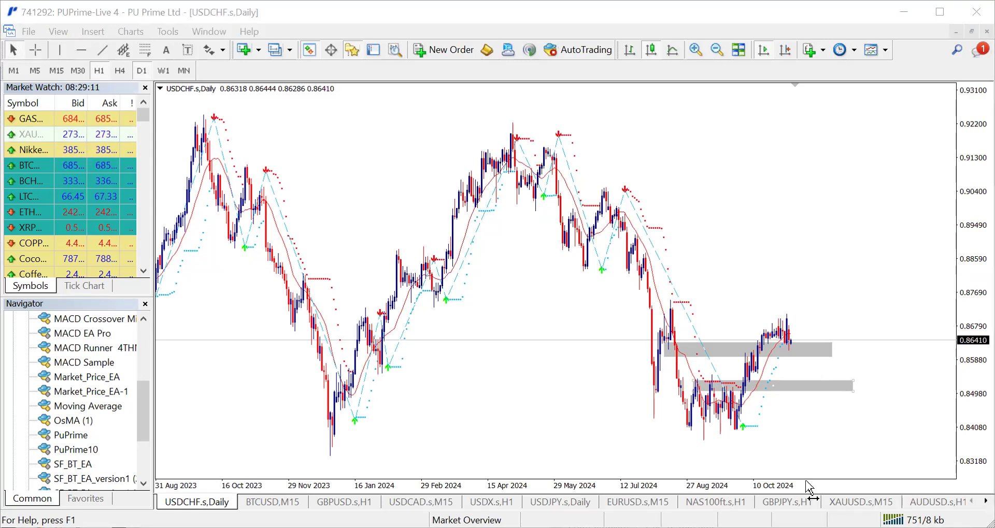
pyautogui.moveTo(807, 487); pyautogui.dragTo(840, 484)
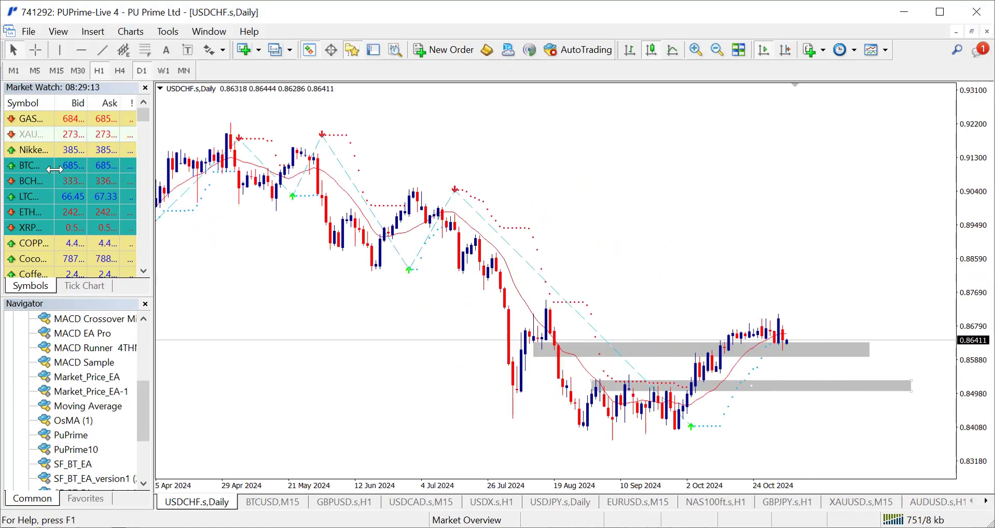
pyautogui.moveTo(783, 346)
pyautogui.mouseDown()
pyautogui.moveTo(770, 358)
pyautogui.moveTo(787, 357)
pyautogui.moveTo(791, 302)
pyautogui.mouseUp()
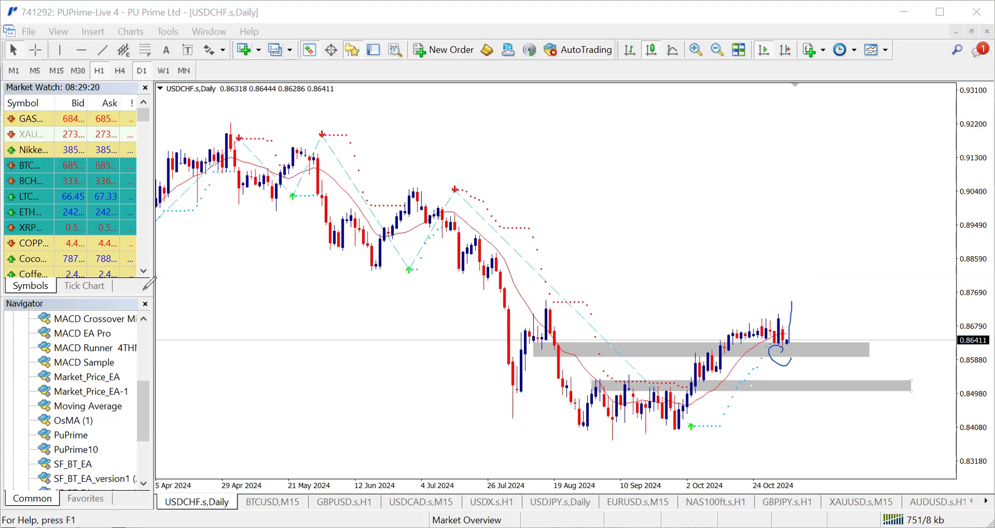
pyautogui.click(122, 70)
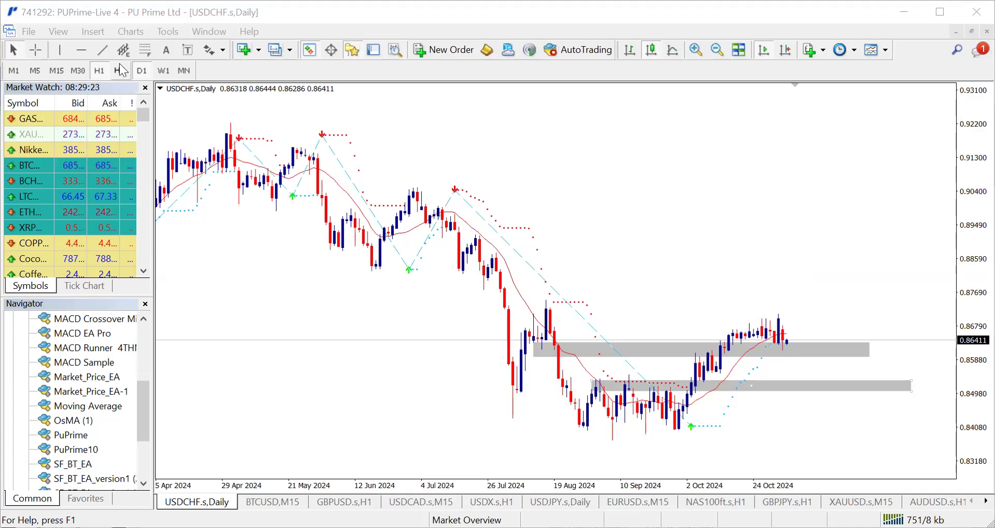
# - Switch USDCHF to the H4 timeframe, sketch a rebound from the upper grey zone to about 0.8695, and clear the sketch
pyautogui.click(120, 65)
pyautogui.moveTo(970, 393); pyautogui.dragTo(951, 163)
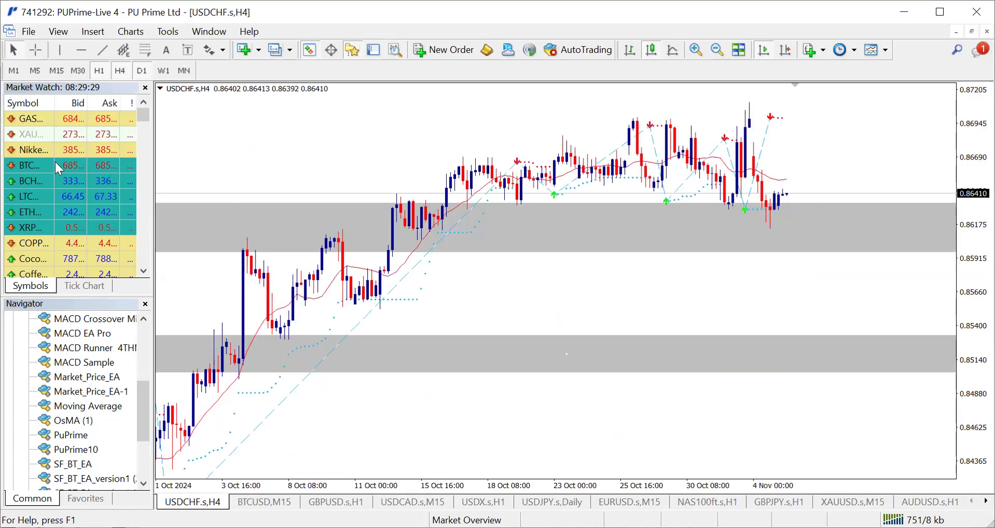
pyautogui.moveTo(764, 223)
pyautogui.mouseDown()
pyautogui.moveTo(769, 198)
pyautogui.moveTo(790, 195)
pyautogui.moveTo(796, 121)
pyautogui.mouseUp()
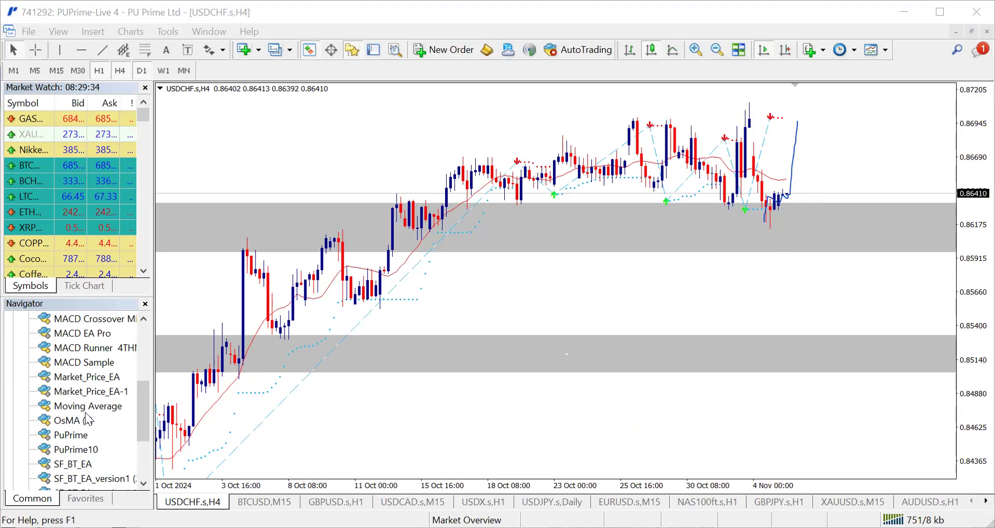
pyautogui.press('Escape')
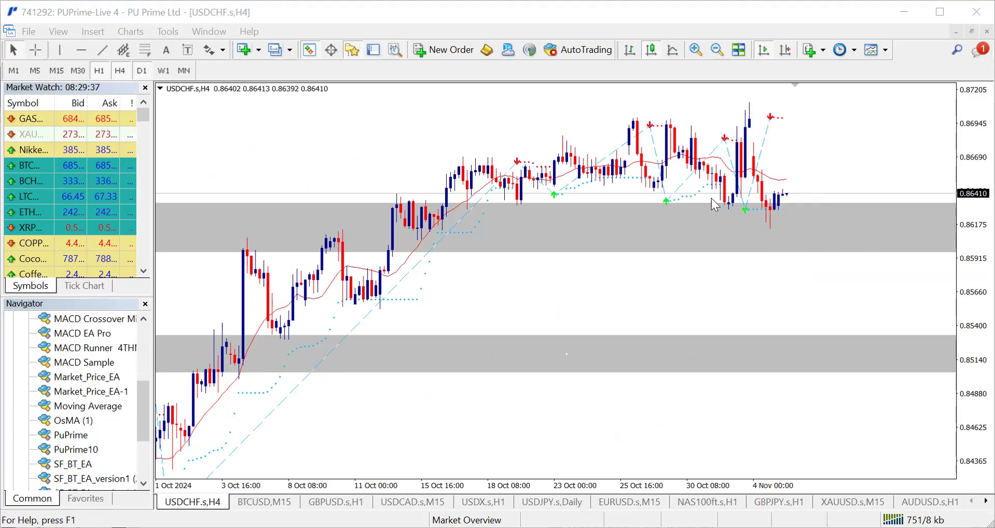
pyautogui.moveTo(972, 197); pyautogui.dragTo(973, 213)
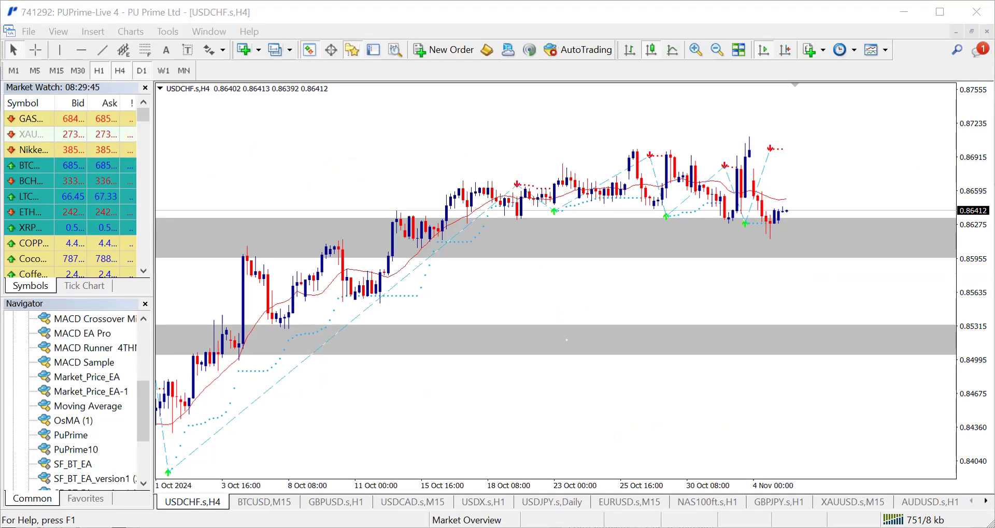
# - Show XAUUSD on the daily timeframe, sketch the upward swings and latest pullback since late August, and clear the sketch
pyautogui.click(851, 502)
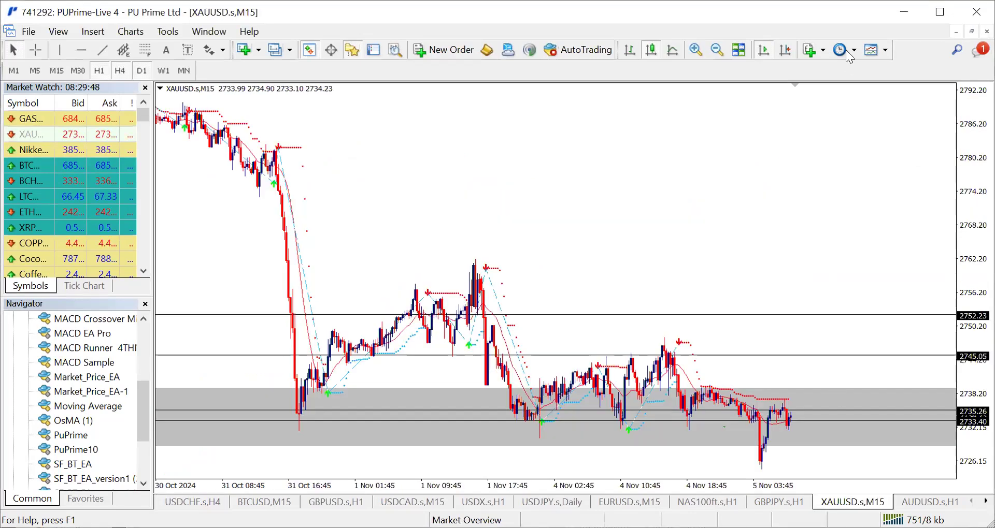
pyautogui.click(784, 51)
pyautogui.click(780, 54)
pyautogui.click(141, 70)
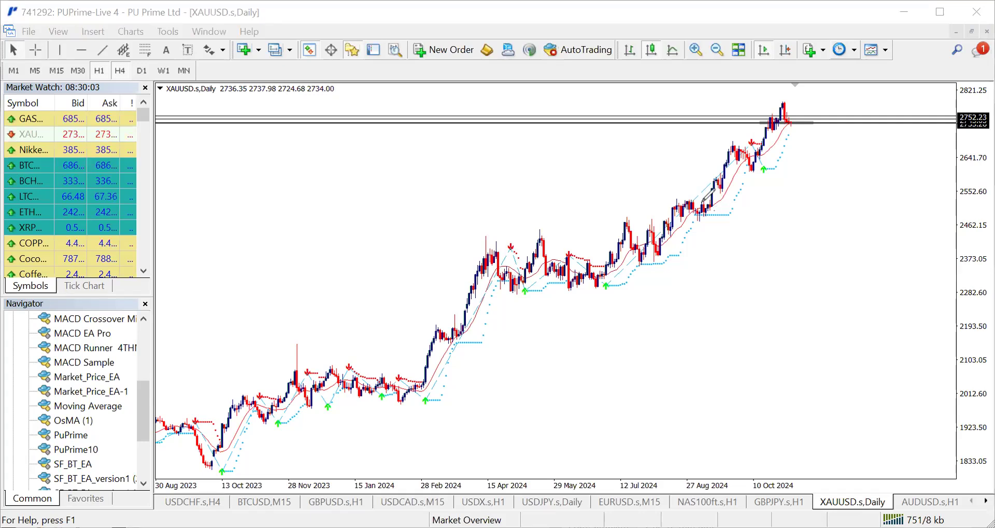
pyautogui.moveTo(724, 174)
pyautogui.mouseDown()
pyautogui.moveTo(732, 141)
pyautogui.moveTo(755, 162)
pyautogui.moveTo(767, 118)
pyautogui.moveTo(780, 120)
pyautogui.moveTo(789, 102)
pyautogui.moveTo(791, 122)
pyautogui.mouseUp()
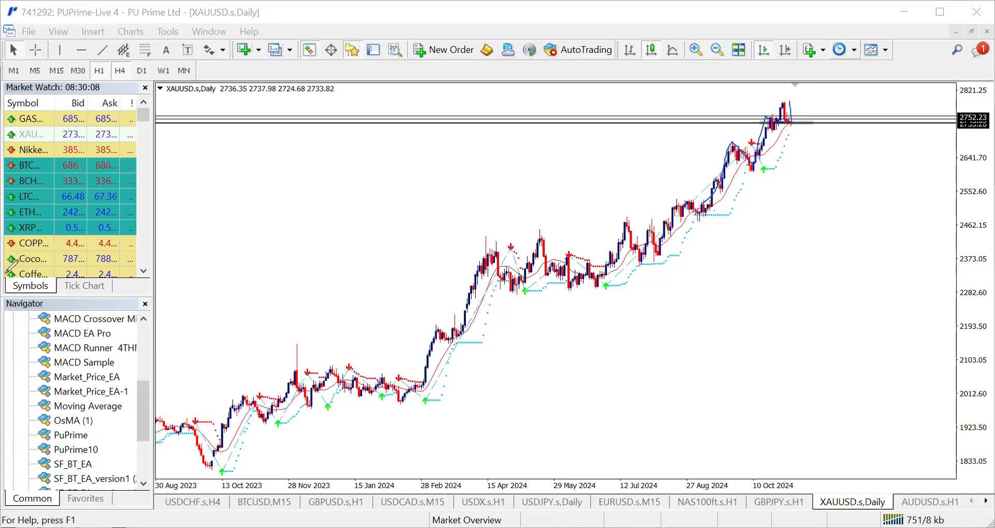
pyautogui.press('Escape')
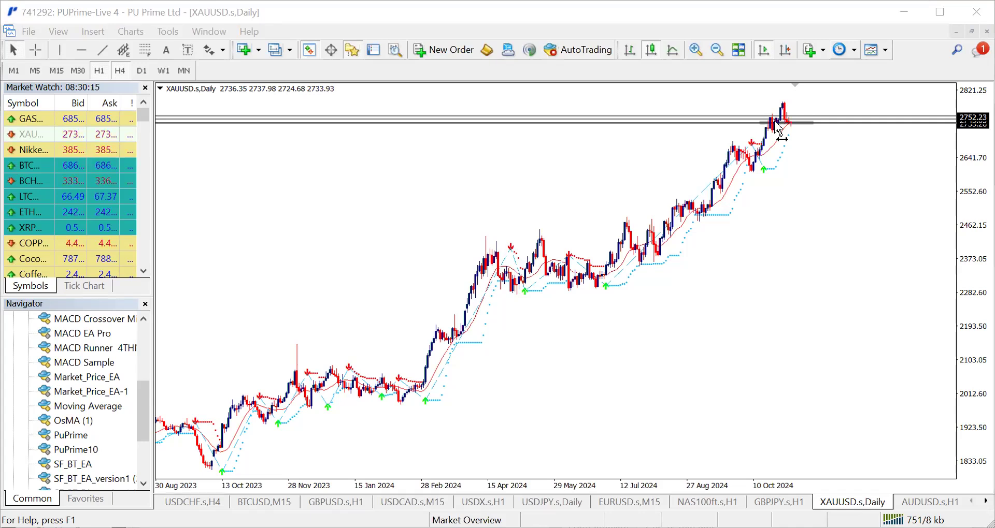
# - On H4, lower the grey zone to about 2722–2732 and the 2735.26 line to 2728.41, and sketch a rise from the current price to about 2795
pyautogui.click(120, 71)
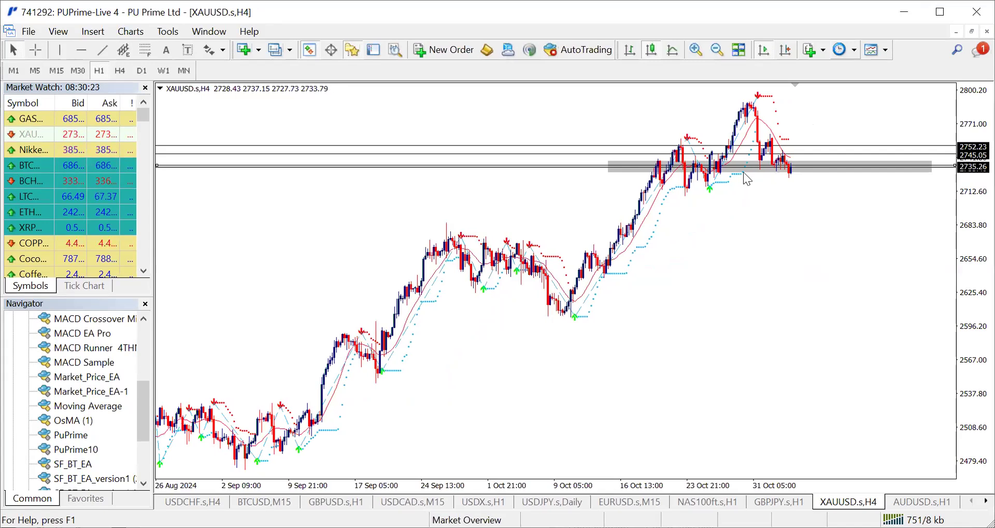
pyautogui.doubleClick(610, 171)
pyautogui.moveTo(767, 165)
pyautogui.mouseDown()
pyautogui.moveTo(771, 184)
pyautogui.moveTo(784, 172)
pyautogui.mouseUp()
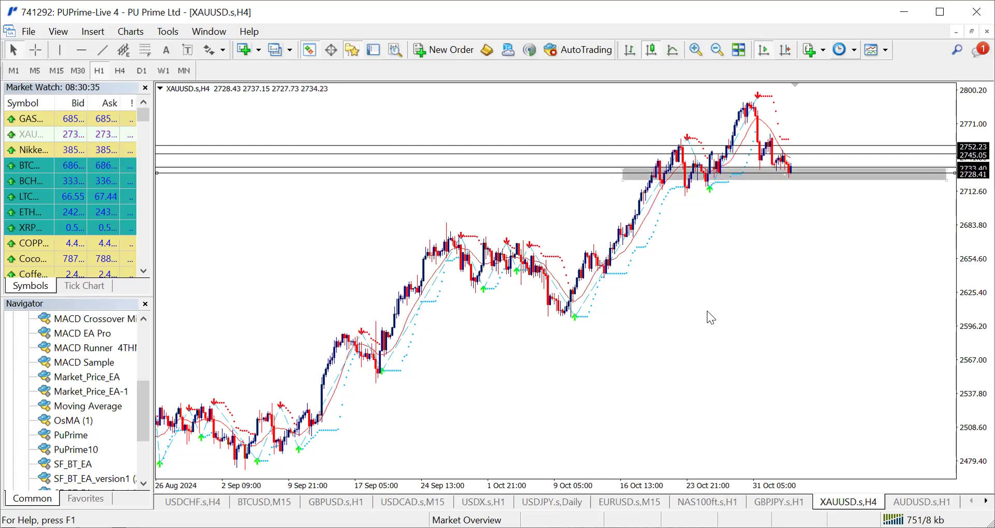
pyautogui.click(2, 110)
pyautogui.moveTo(791, 168); pyautogui.dragTo(826, 95)
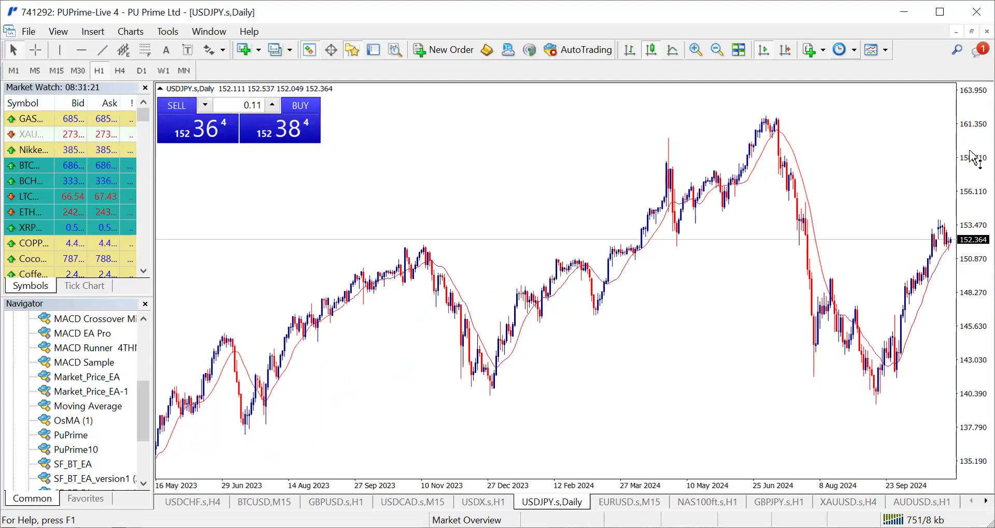
# - Shift the USDJPY daily chart to leave empty space after the newest candle and compress its price scale
pyautogui.click(786, 51)
pyautogui.click(786, 50)
pyautogui.click(785, 50)
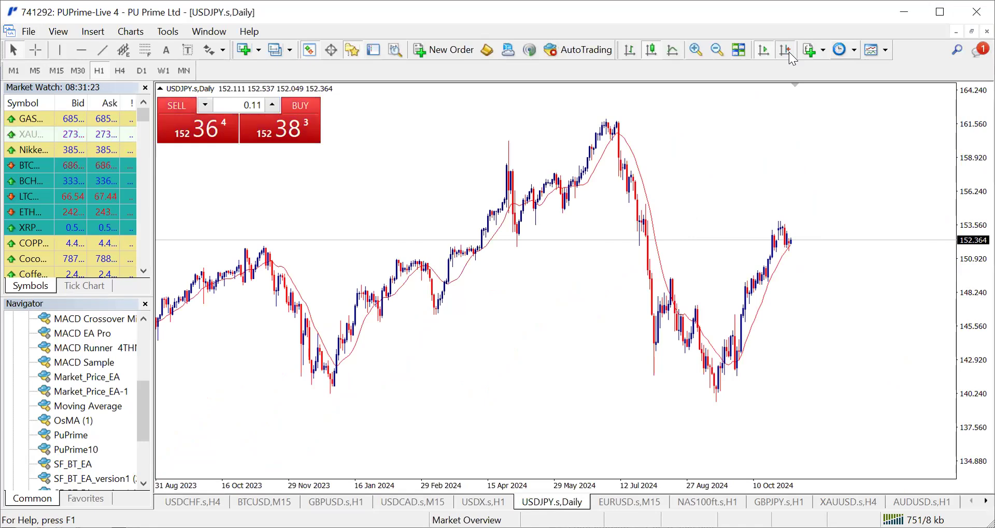
pyautogui.moveTo(979, 239); pyautogui.dragTo(977, 264)
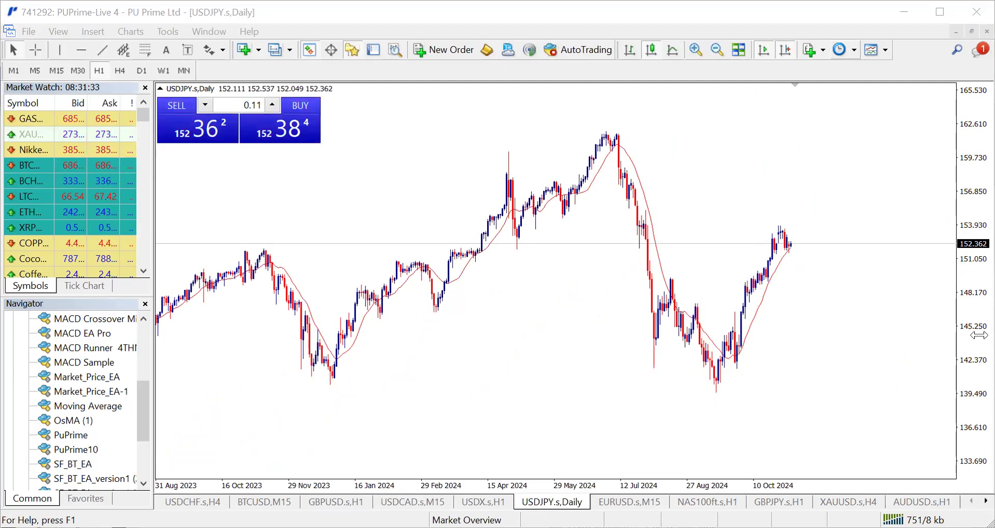
# - Compress the USDJPY daily price scale, sketch the upswings since October with a rise to about 160.5, and clear the sketch
pyautogui.moveTo(964, 253); pyautogui.dragTo(964, 254)
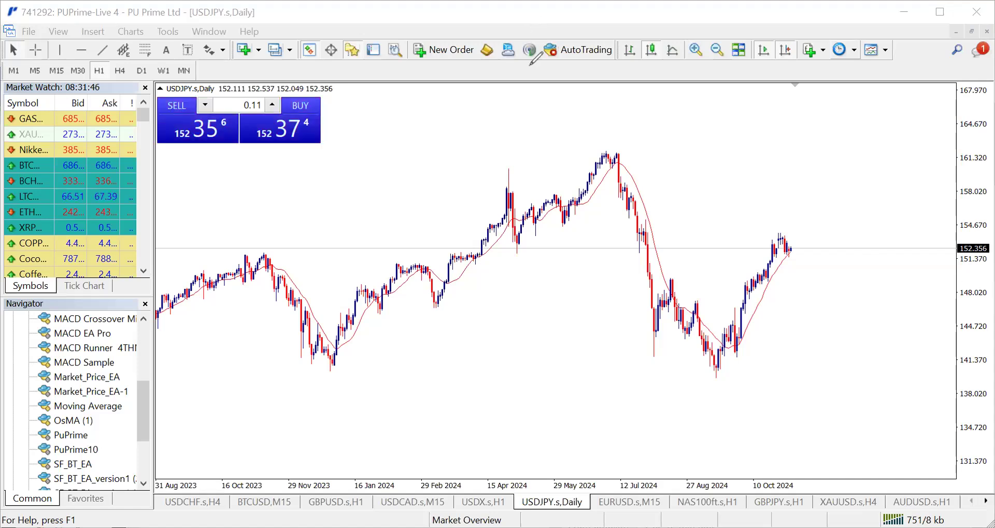
pyautogui.moveTo(741, 311)
pyautogui.mouseDown()
pyautogui.moveTo(775, 262)
pyautogui.moveTo(780, 228)
pyautogui.moveTo(793, 251)
pyautogui.moveTo(790, 166)
pyautogui.mouseUp()
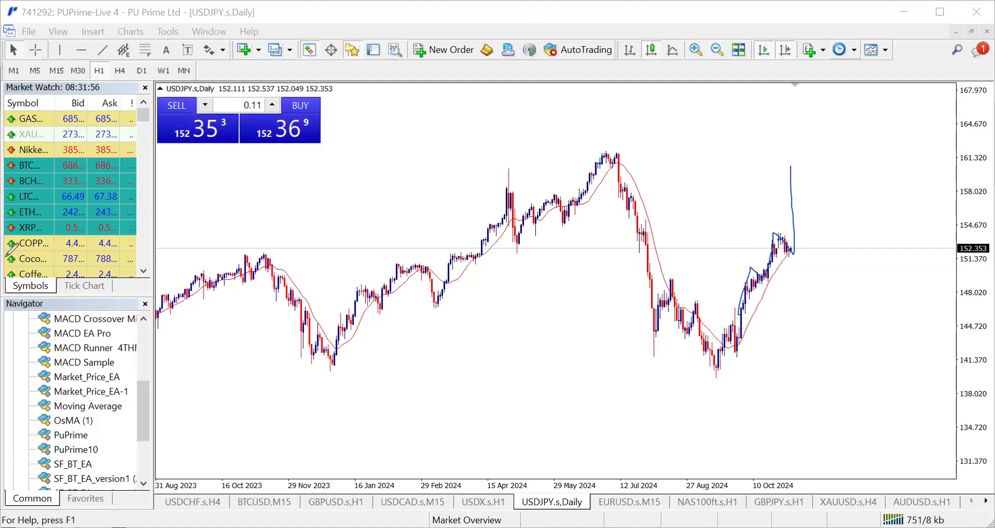
pyautogui.click(695, 239)
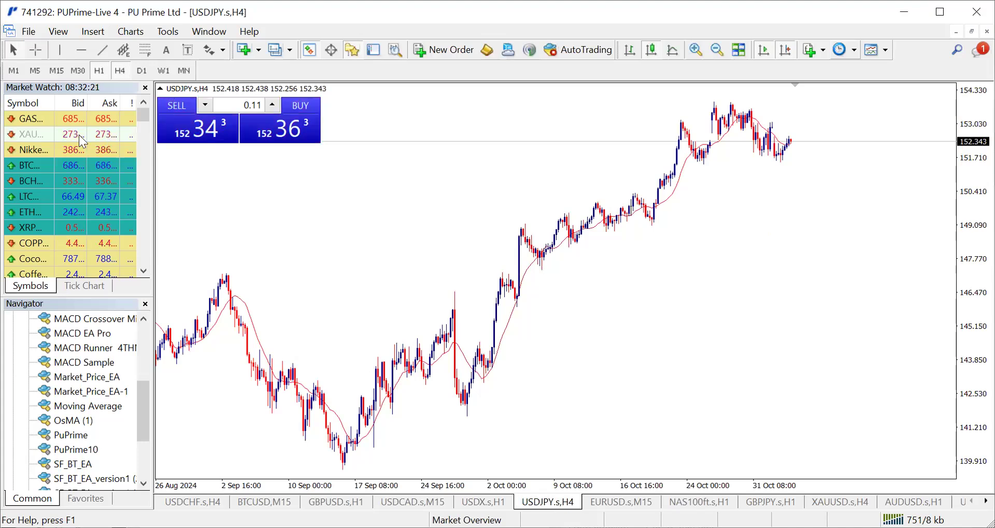
# - On USDJPY H4, sketch a falling channel around the latest pullback, replace it with a breakout path rising above 154.33, and clear the sketch
pyautogui.moveTo(744, 106); pyautogui.dragTo(803, 156)
pyautogui.moveTo(718, 124); pyautogui.dragTo(769, 162)
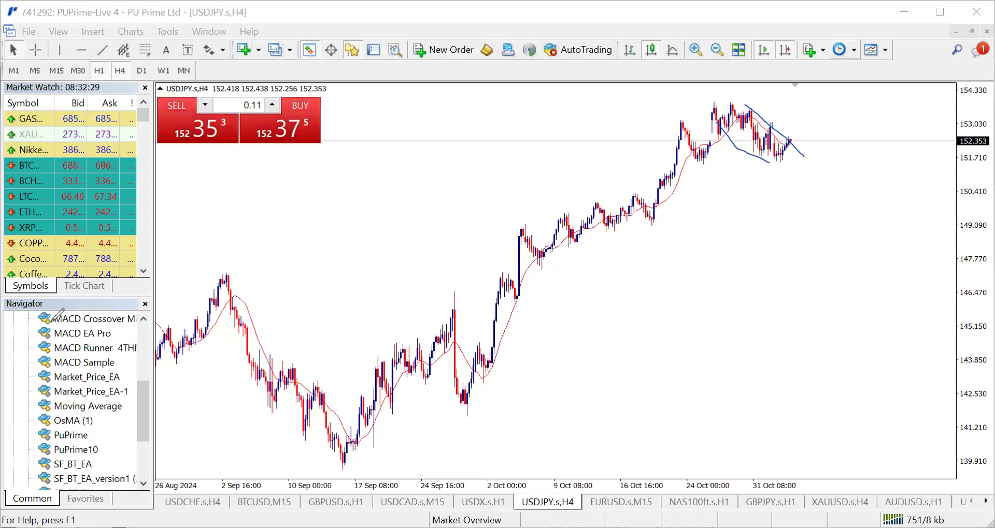
pyautogui.press('BackSpace')
pyautogui.press('BackSpace')
pyautogui.moveTo(789, 124)
pyautogui.mouseDown()
pyautogui.moveTo(807, 100)
pyautogui.moveTo(810, 58)
pyautogui.mouseUp()
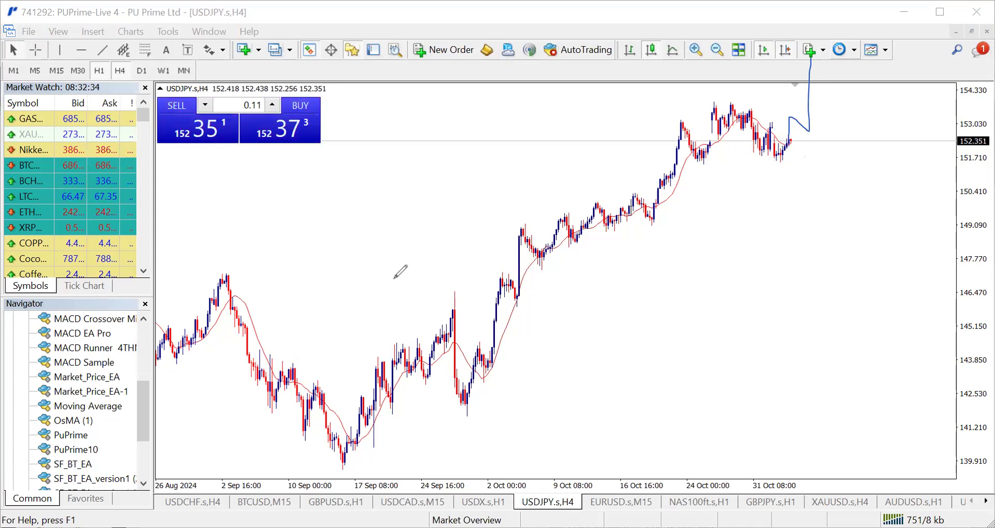
pyautogui.press('Escape')
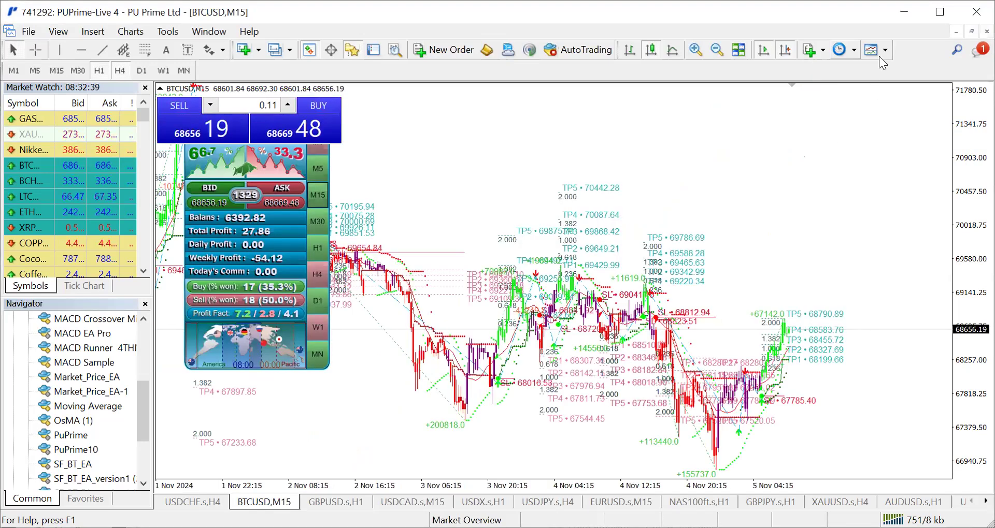
# - Replace the indicator-heavy layout of the BTCUSD M15 chart with a template of plain candles and a moving average
pyautogui.click(878, 53)
pyautogui.click(878, 53)
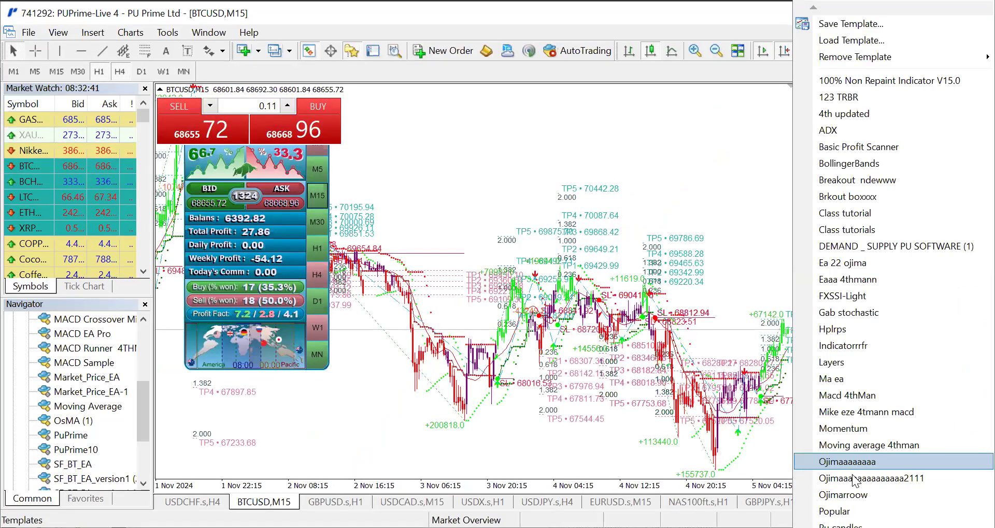
pyautogui.click(930, 257)
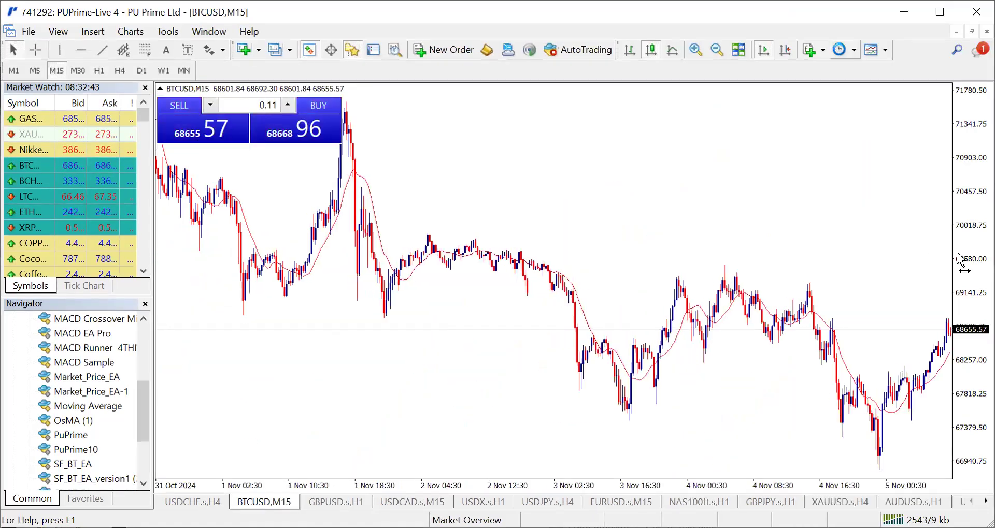
# - Show BTCUSD on H4 with a compressed price scale and hide the one-click trading panel
pyautogui.click(120, 71)
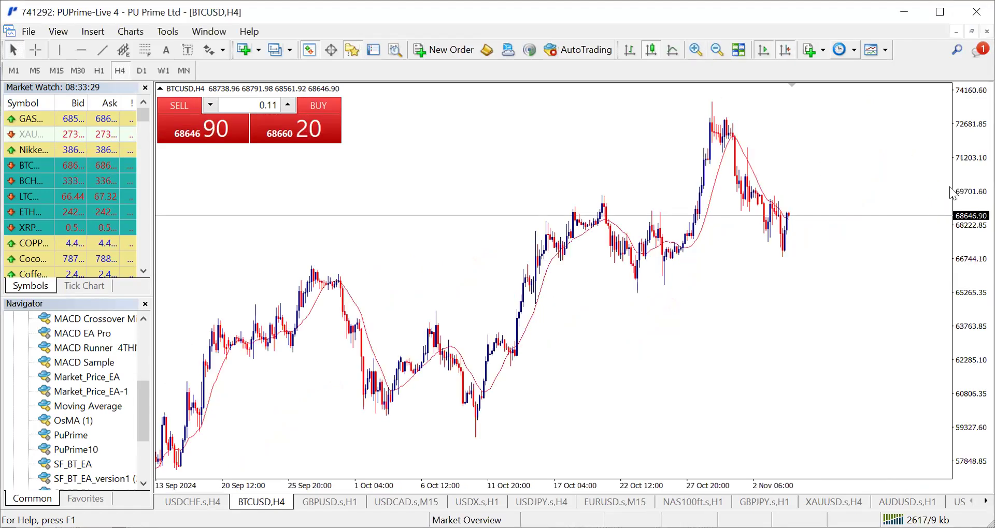
pyautogui.moveTo(962, 202); pyautogui.dragTo(615, 207)
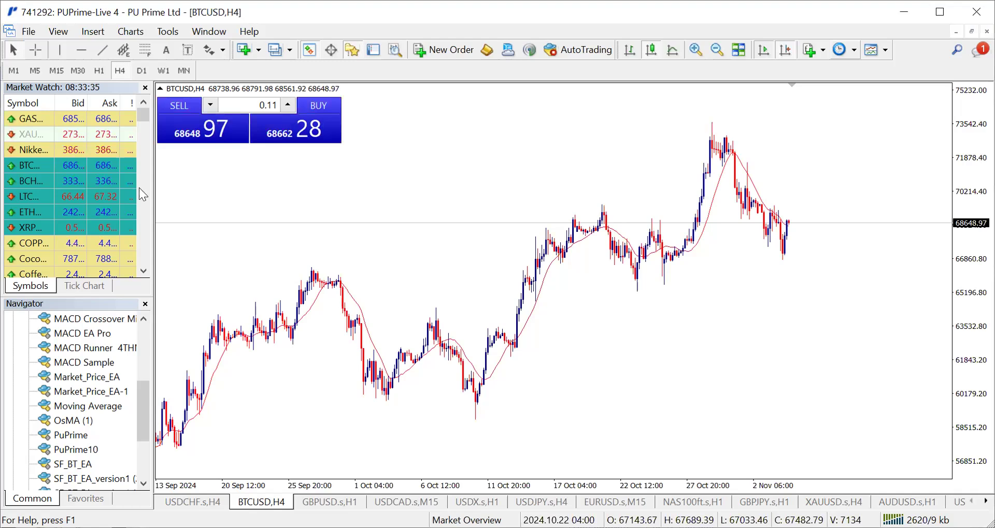
pyautogui.click(160, 89)
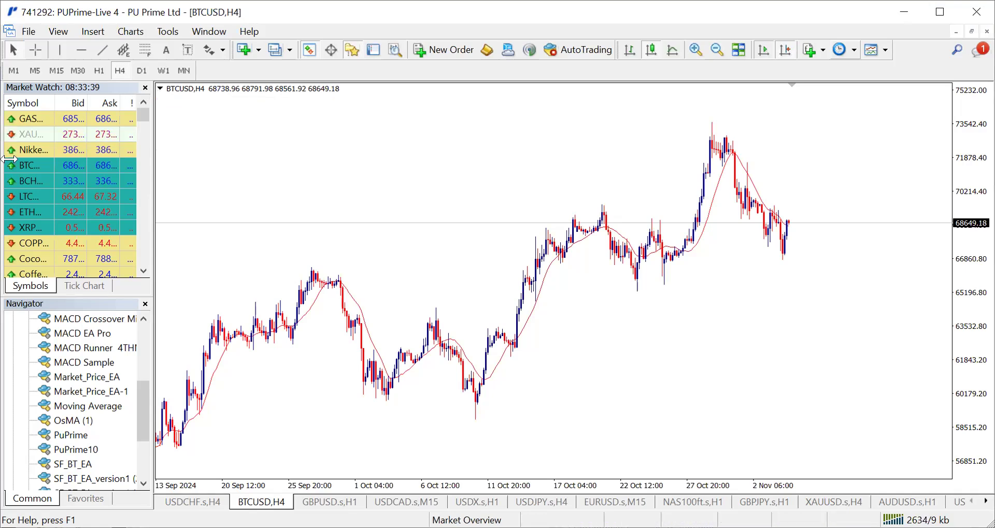
# - Sketch the BTCUSD downswings since the late-October peak and a support line through the recent lows at about 66,400–67,300
pyautogui.hotkey('ctrl', 'shift', '3')
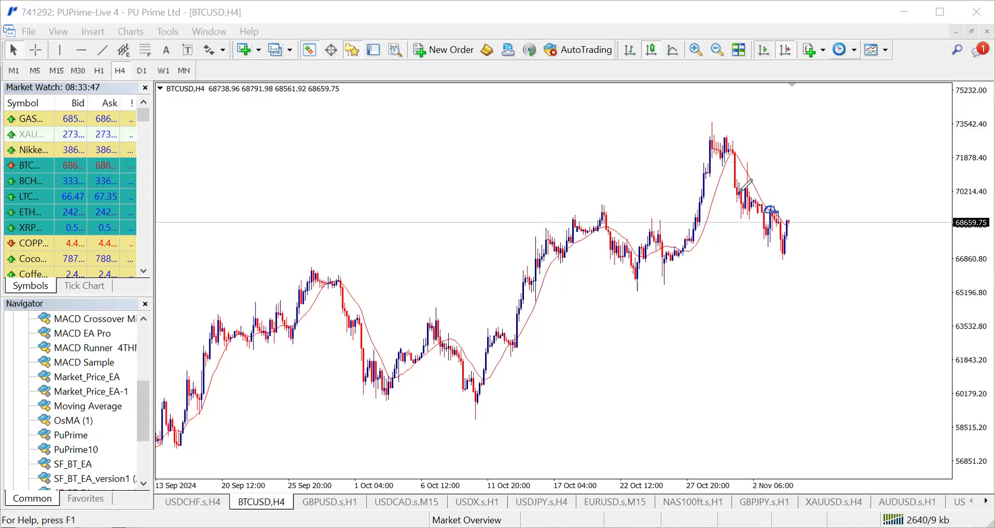
pyautogui.moveTo(732, 161)
pyautogui.mouseDown()
pyautogui.moveTo(752, 199)
pyautogui.moveTo(758, 192)
pyautogui.moveTo(752, 210)
pyautogui.moveTo(774, 252)
pyautogui.mouseUp()
pyautogui.moveTo(774, 212); pyautogui.dragTo(781, 251)
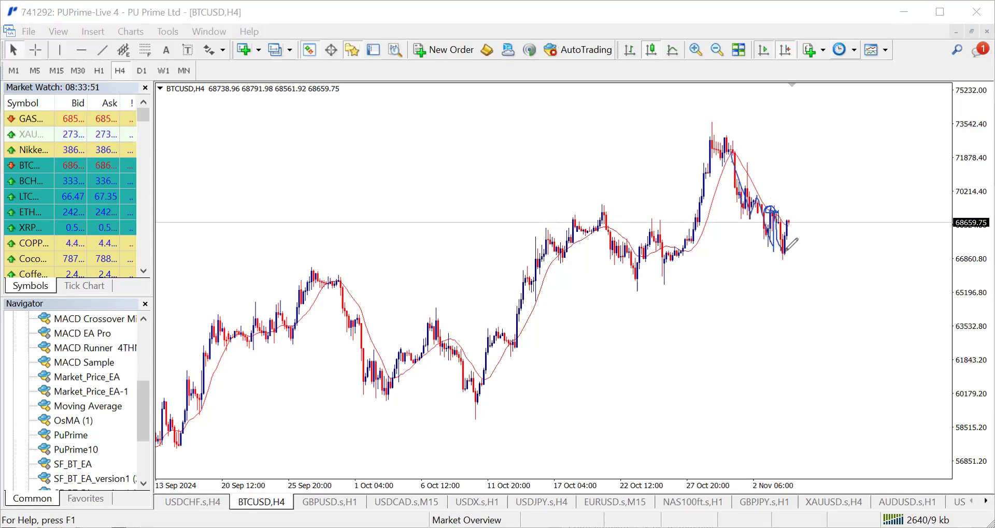
pyautogui.moveTo(633, 269); pyautogui.dragTo(814, 251)
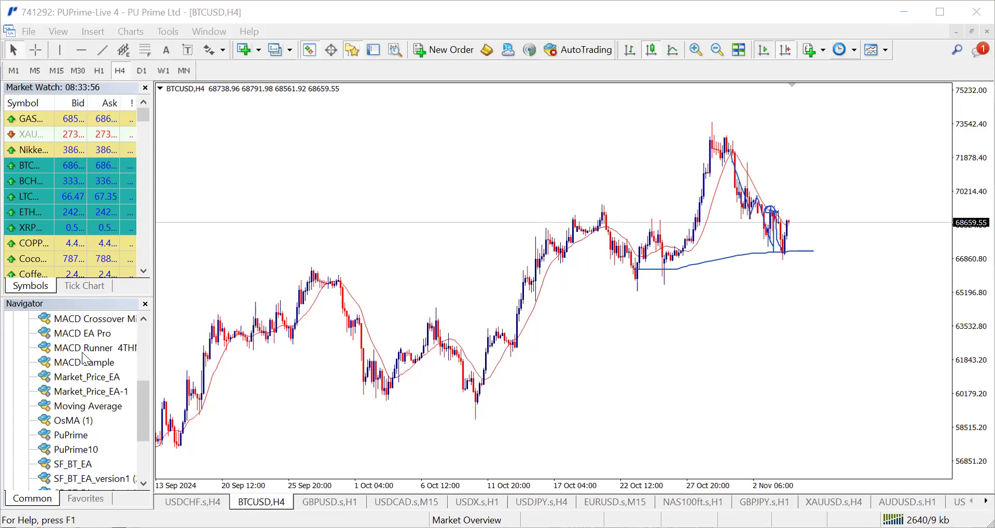
# - Add a horizontal support line beneath the early-November low on BTCUSD H4 and adjust it to 66711.09
pyautogui.click(82, 51)
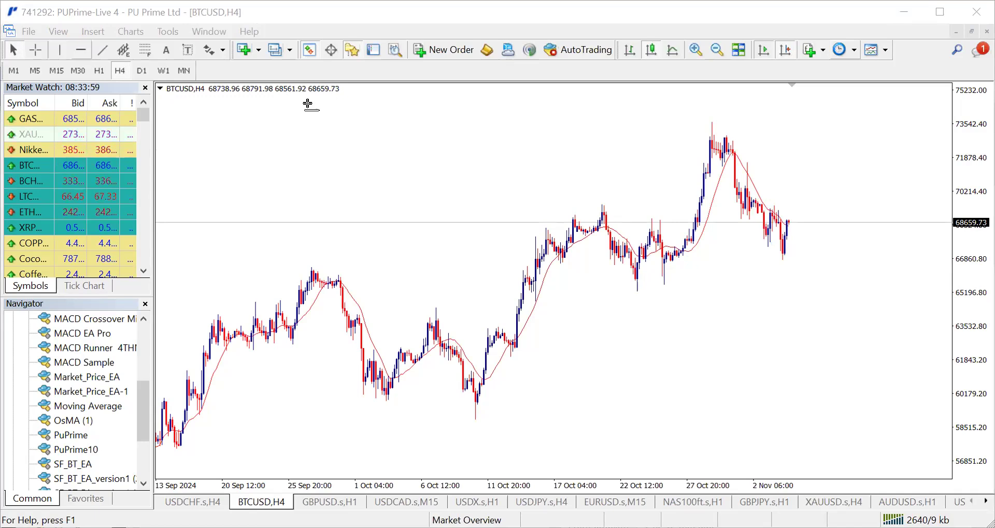
pyautogui.click(665, 266)
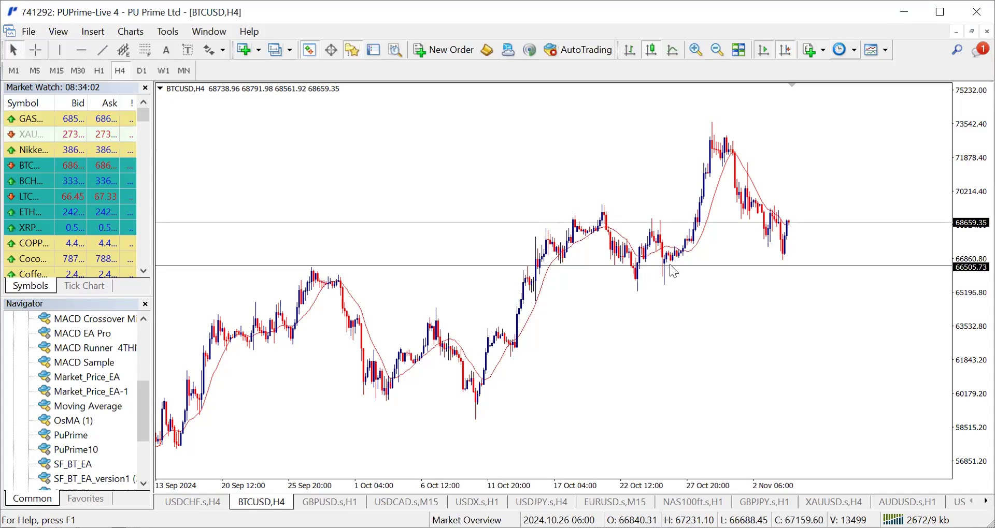
pyautogui.doubleClick(676, 265)
pyautogui.moveTo(676, 265); pyautogui.dragTo(676, 261)
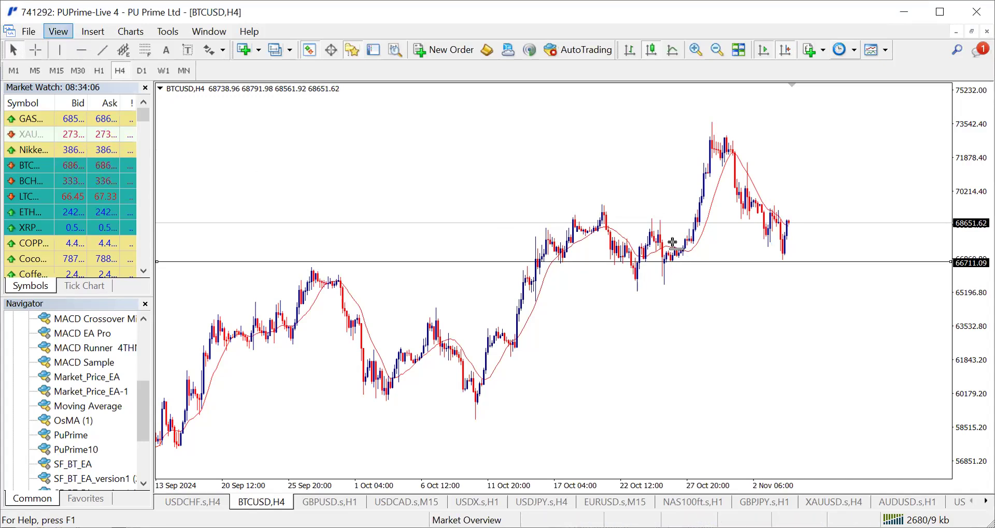
# - Add a second horizontal line at 65632.93 along the late-October wick lows
pyautogui.click(81, 50)
pyautogui.click(697, 284)
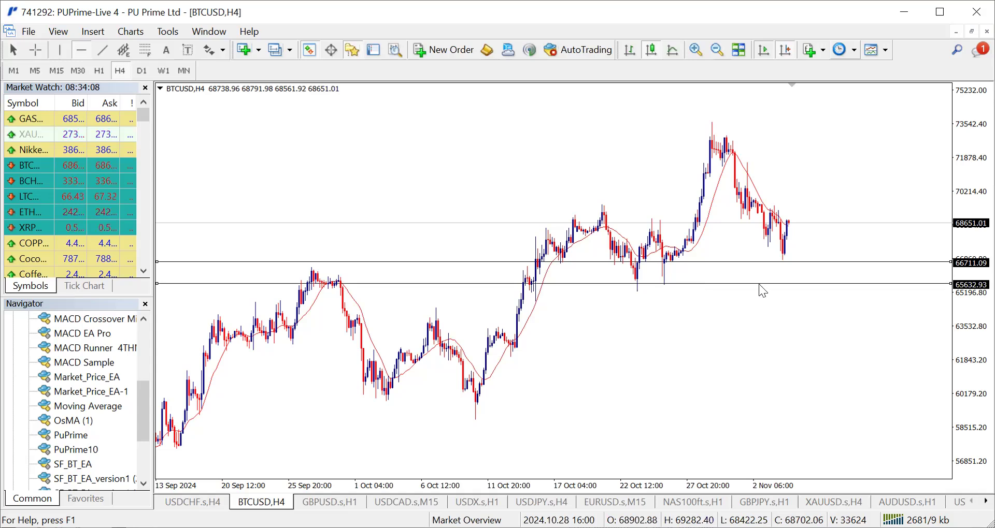
pyautogui.click(766, 261)
pyautogui.click(827, 262)
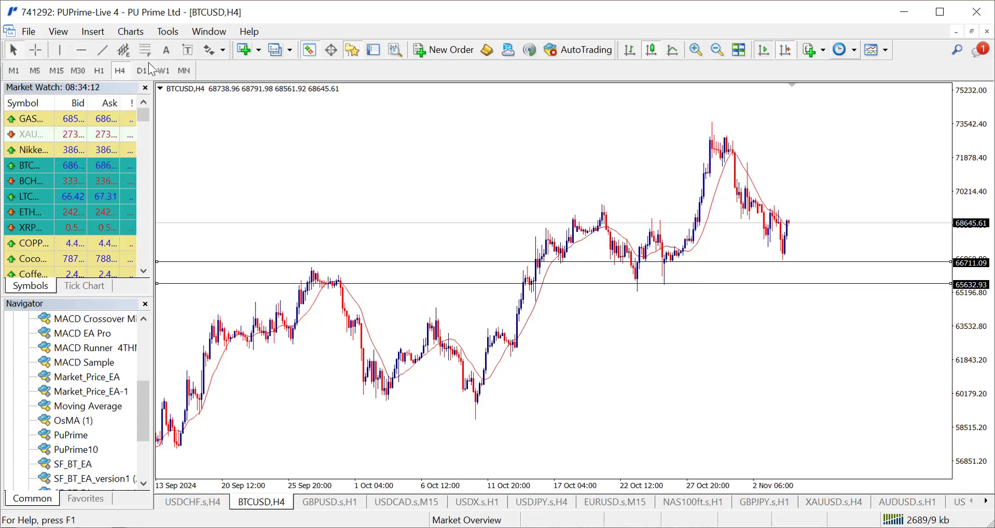
# - View BTCUSD on H1 with a stretched price scale and return to the H4 timeframe
pyautogui.click(100, 71)
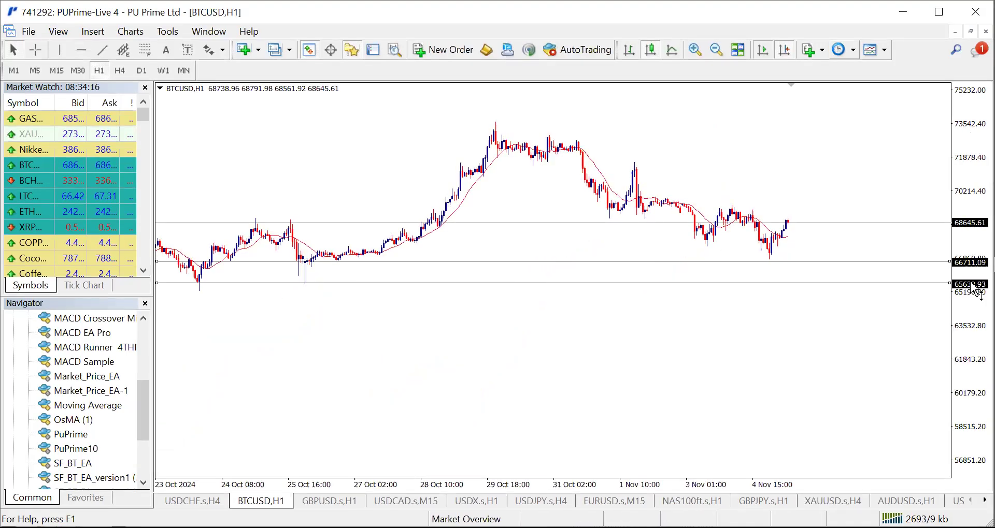
pyautogui.moveTo(978, 291); pyautogui.dragTo(976, 252)
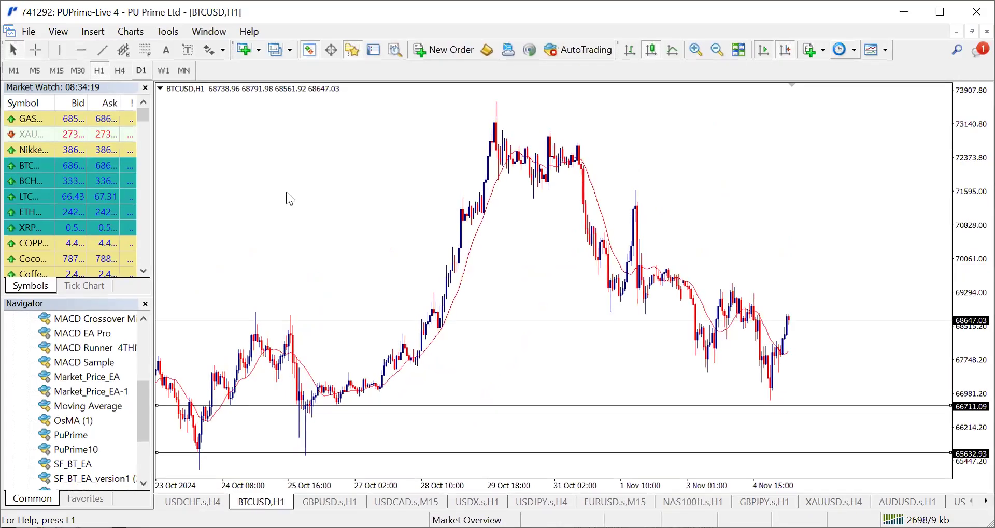
pyautogui.click(120, 70)
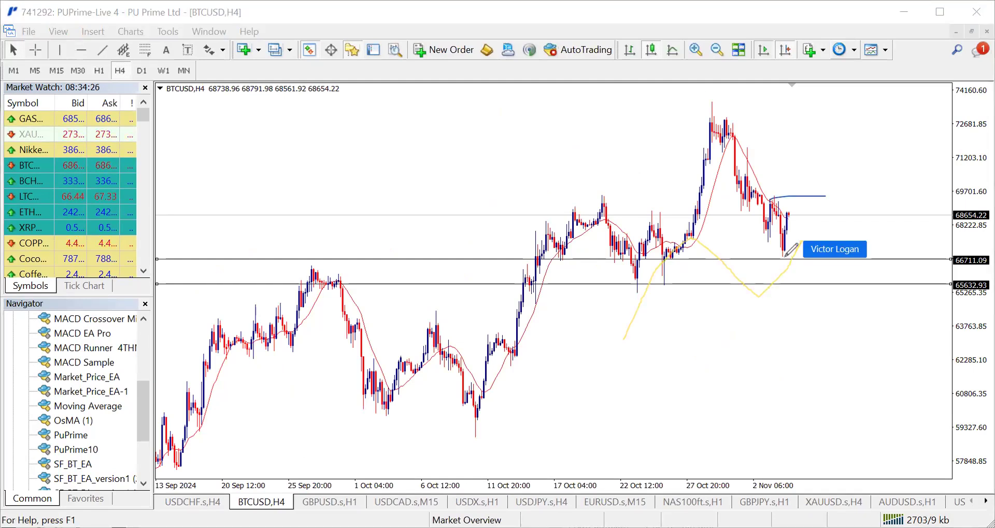
# - Sketch a short support line at about 67,000 and a breakout above 69,500 with a retest and rise to about 73,000
pyautogui.moveTo(783, 256); pyautogui.dragTo(833, 253)
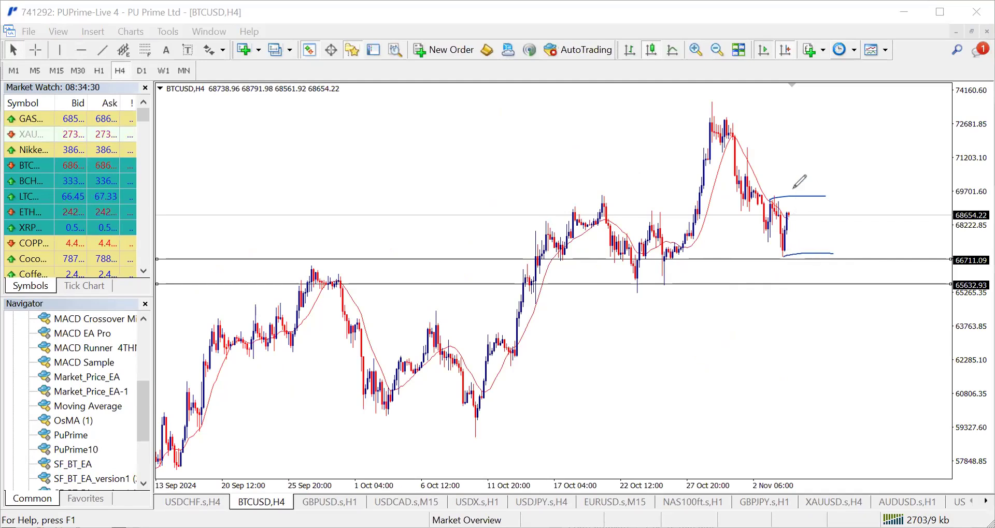
pyautogui.moveTo(793, 188); pyautogui.dragTo(793, 203)
pyautogui.moveTo(792, 183); pyautogui.dragTo(814, 121)
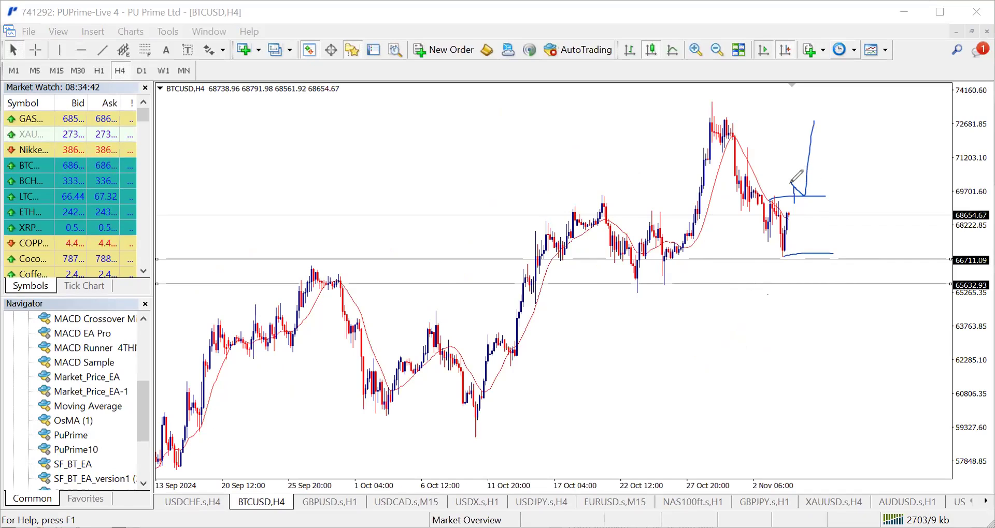
pyautogui.moveTo(790, 177); pyautogui.dragTo(797, 192)
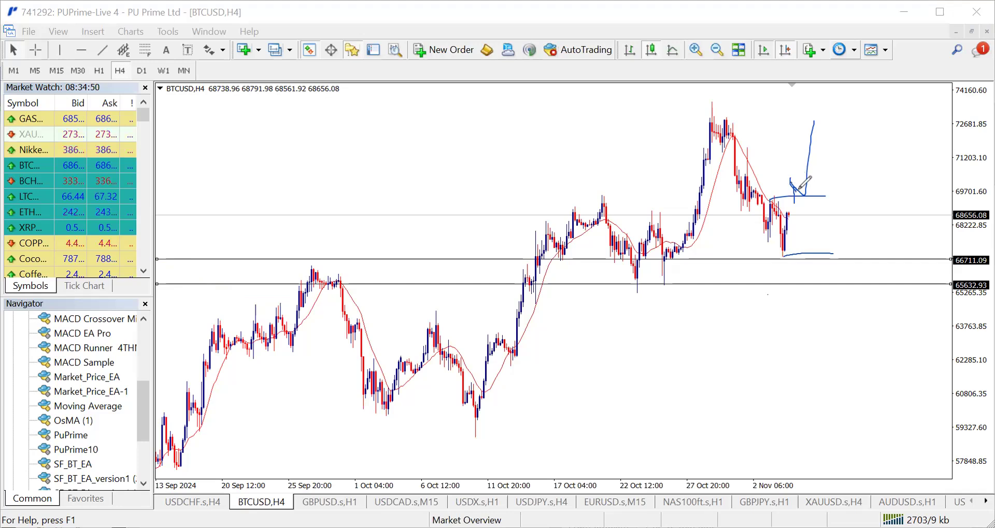
pyautogui.moveTo(804, 194); pyautogui.dragTo(818, 114)
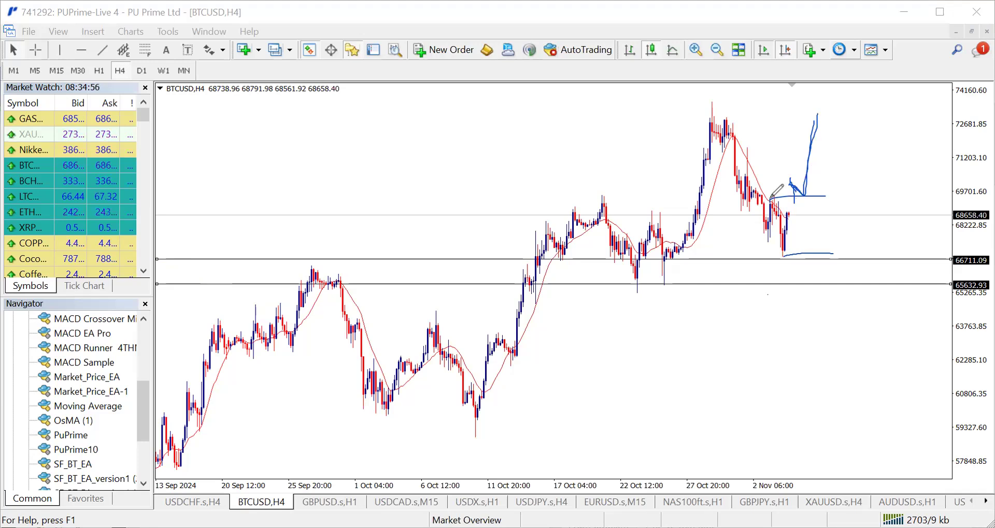
# - Sketch the downswings from the peak and a drop from the current price to about 65,600, and clear all sketches
pyautogui.moveTo(772, 198); pyautogui.dragTo(794, 198)
pyautogui.moveTo(728, 135)
pyautogui.mouseDown()
pyautogui.moveTo(742, 208)
pyautogui.moveTo(766, 235)
pyautogui.moveTo(769, 205)
pyautogui.mouseUp()
pyautogui.moveTo(781, 255)
pyautogui.mouseDown()
pyautogui.moveTo(786, 218)
pyautogui.moveTo(814, 276)
pyautogui.mouseUp()
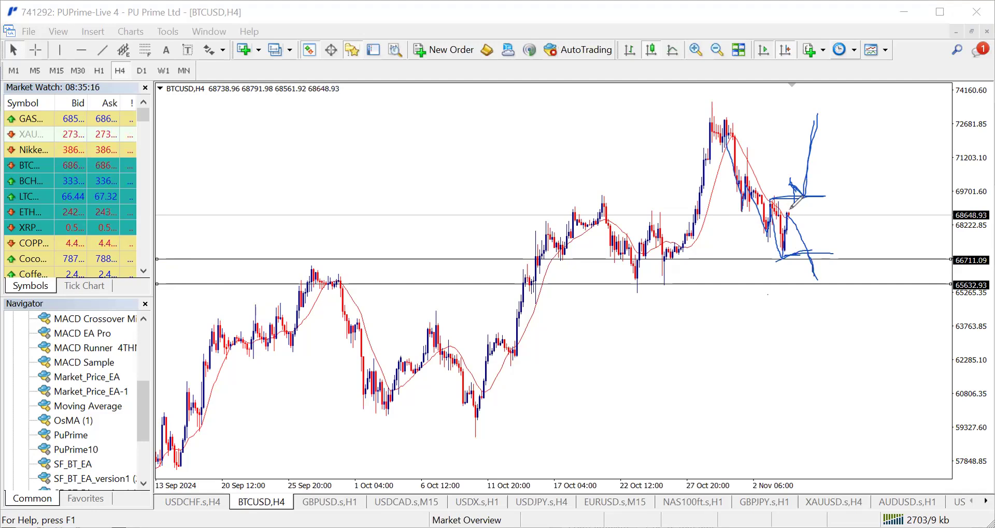
pyautogui.moveTo(808, 252); pyautogui.dragTo(826, 286)
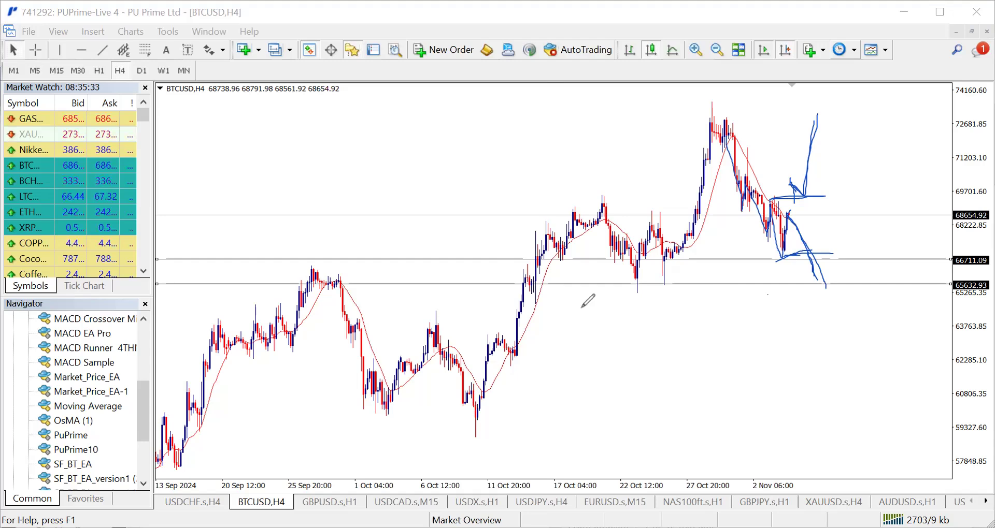
pyautogui.press('Escape')
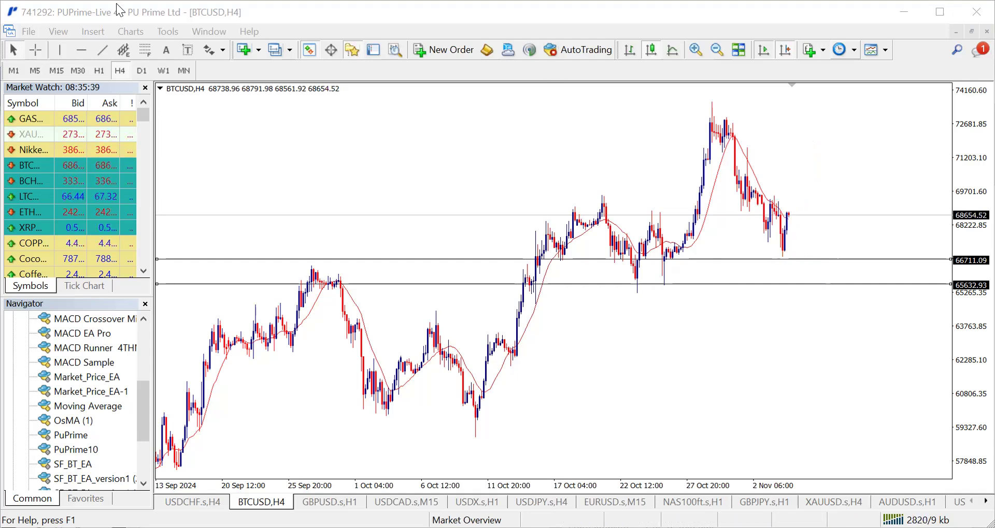
# - Switch BTCUSD to H1, sketch a short dip from the current price to about 68,200, and clear the sketch
pyautogui.click(99, 71)
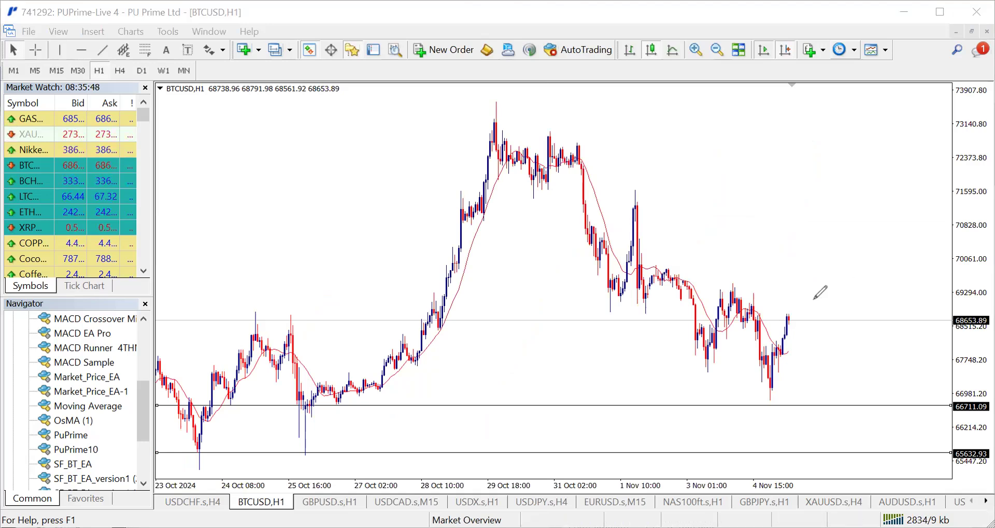
pyautogui.moveTo(792, 317); pyautogui.dragTo(805, 340)
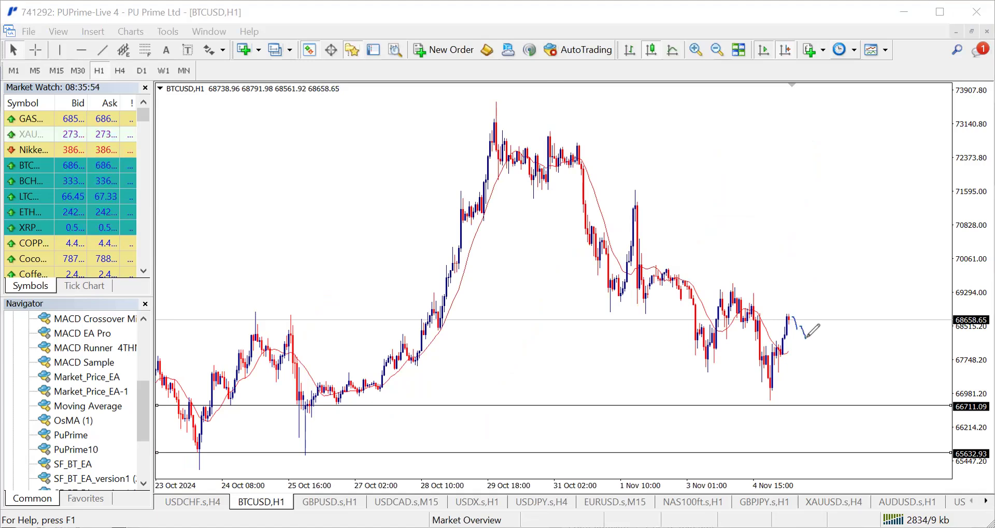
pyautogui.click(122, 332)
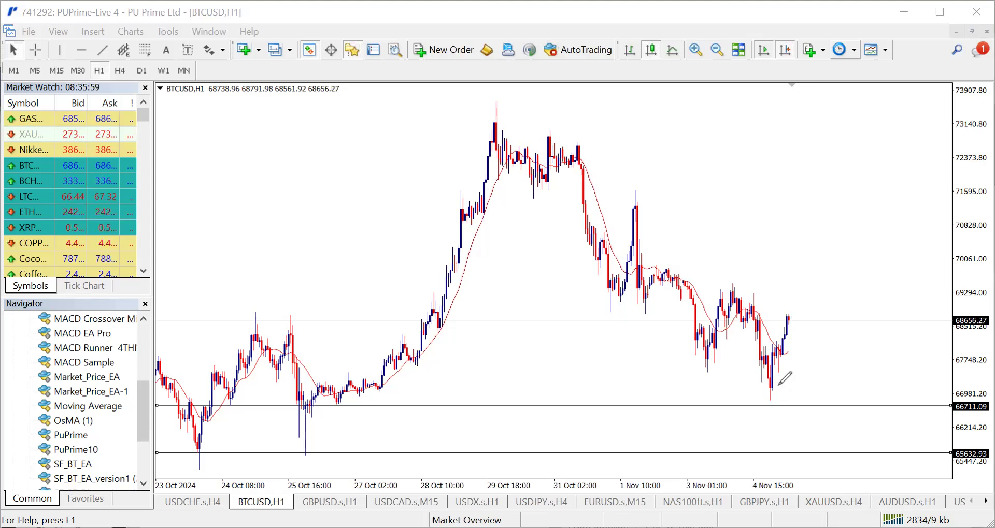